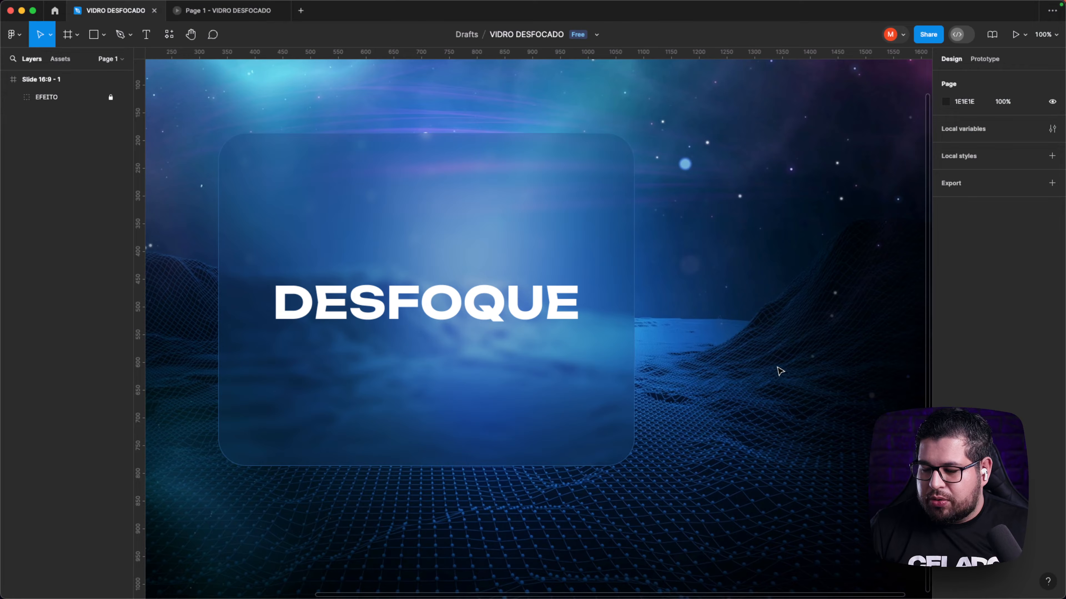
- Delete the locked EFEITO group from the slide, leaving only the background
{"action": "left_click_drag", "start_coordinate": [408, 285], "coordinate": [486, 300]}
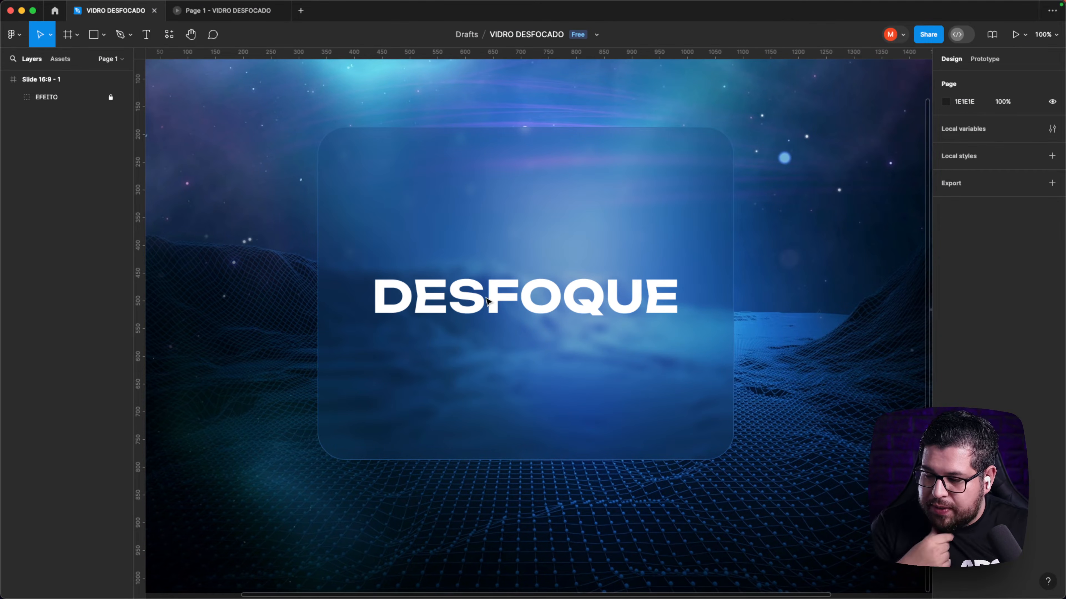
{"action": "left_click", "coordinate": [61, 97]}
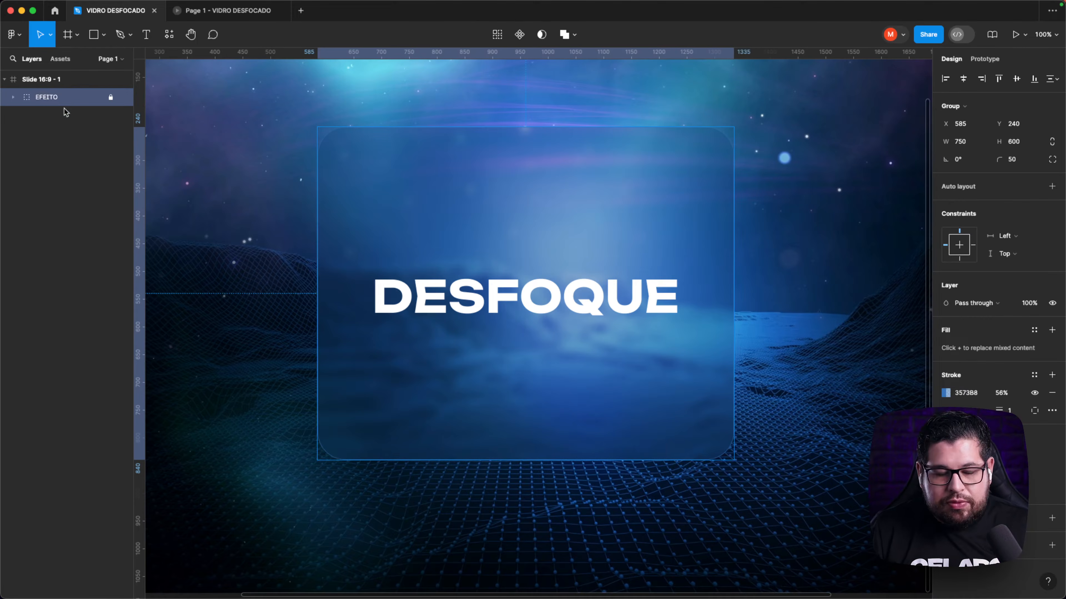
{"action": "key", "text": "Delete"}
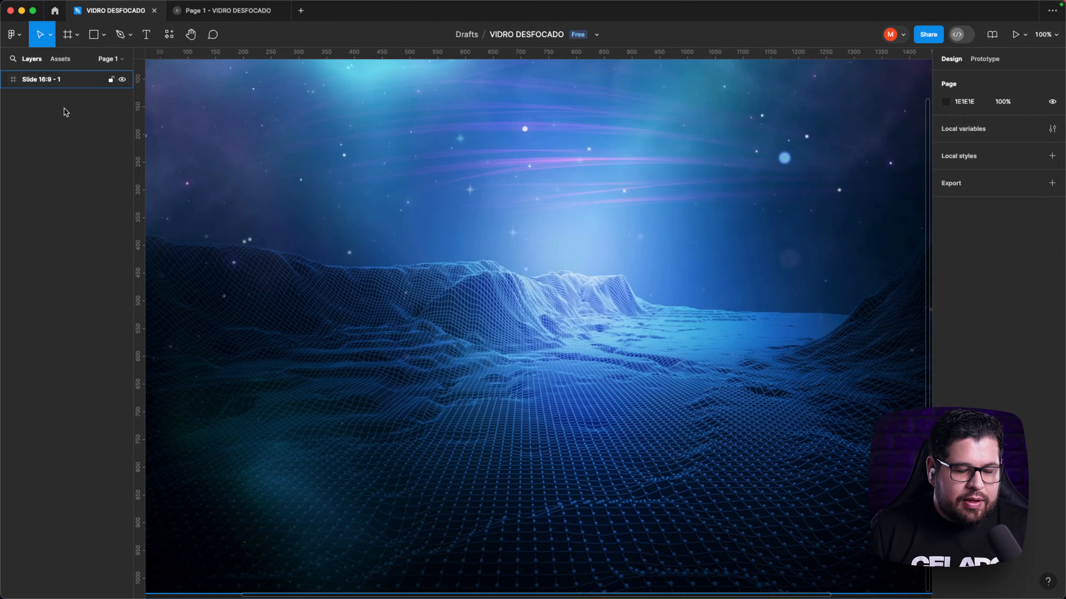
- Draw a square about 713 × 713 on the slide and centre it in the frame
{"action": "left_click", "coordinate": [92, 35]}
{"action": "left_click_drag", "start_coordinate": [331, 143], "coordinate": [726, 508]}
{"action": "left_click_drag", "start_coordinate": [757, 450], "coordinate": [729, 455]}
{"action": "scroll", "coordinate": [729, 455], "scroll_direction": "right", "scroll_amount": 4}
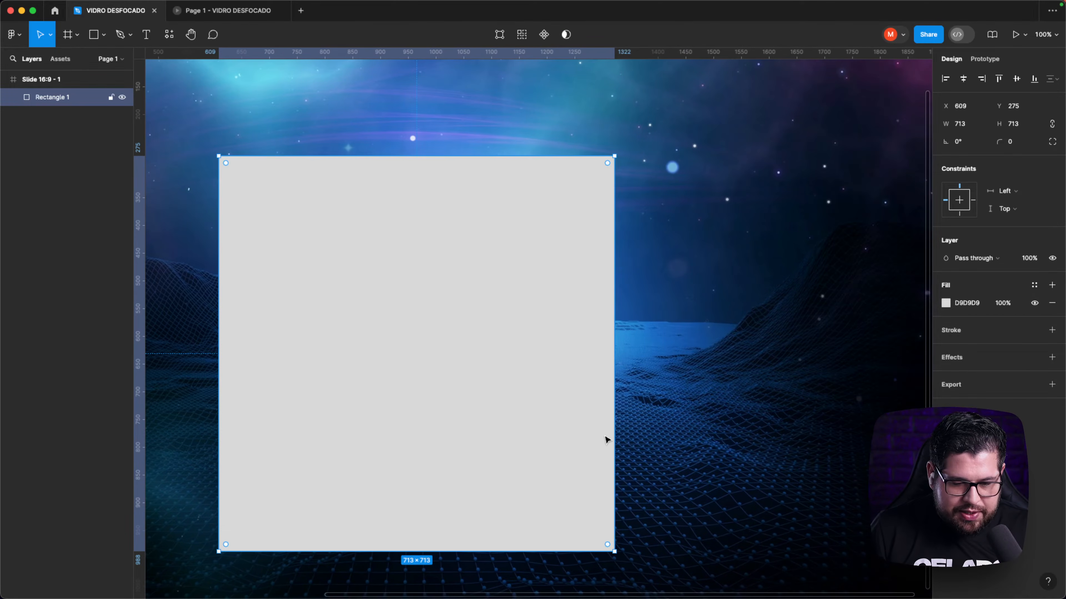
{"action": "key", "text": "shift+0"}
{"action": "key", "text": "minus"}
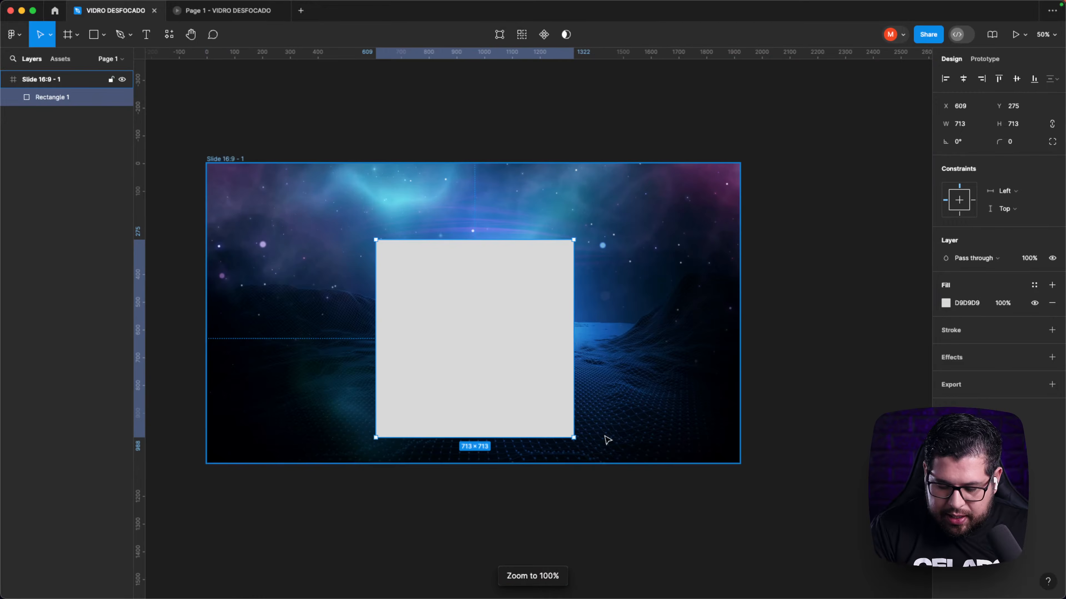
{"action": "scroll", "coordinate": [602, 435], "scroll_direction": "left", "scroll_amount": 1}
{"action": "left_click_drag", "start_coordinate": [560, 382], "coordinate": [558, 358]}
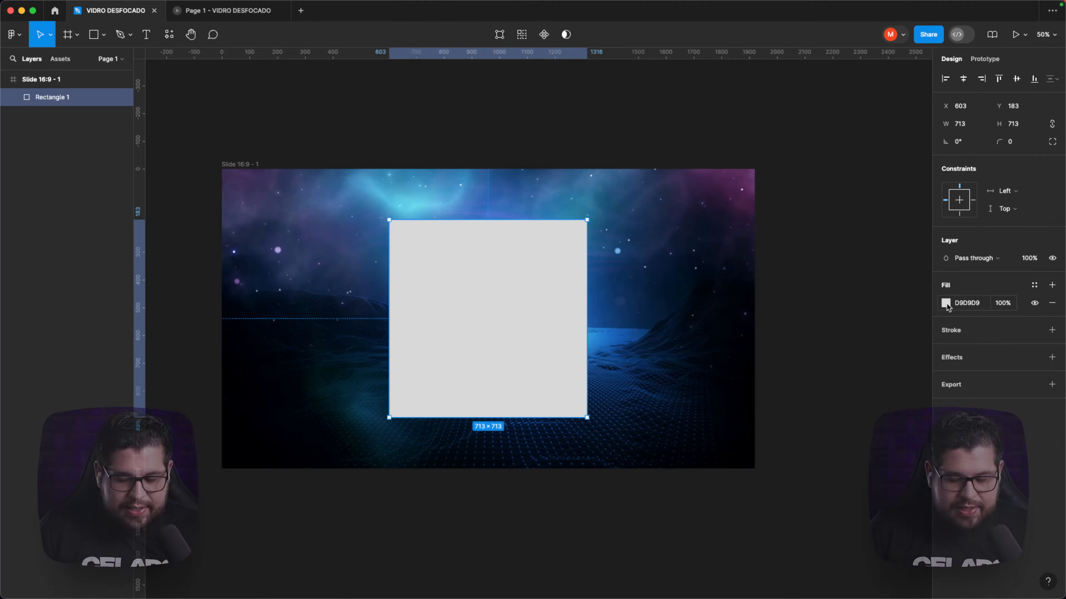
- Fill the square with dark blue 031224, starting from a colour sampled from the slide background
{"action": "left_click", "coordinate": [946, 303]}
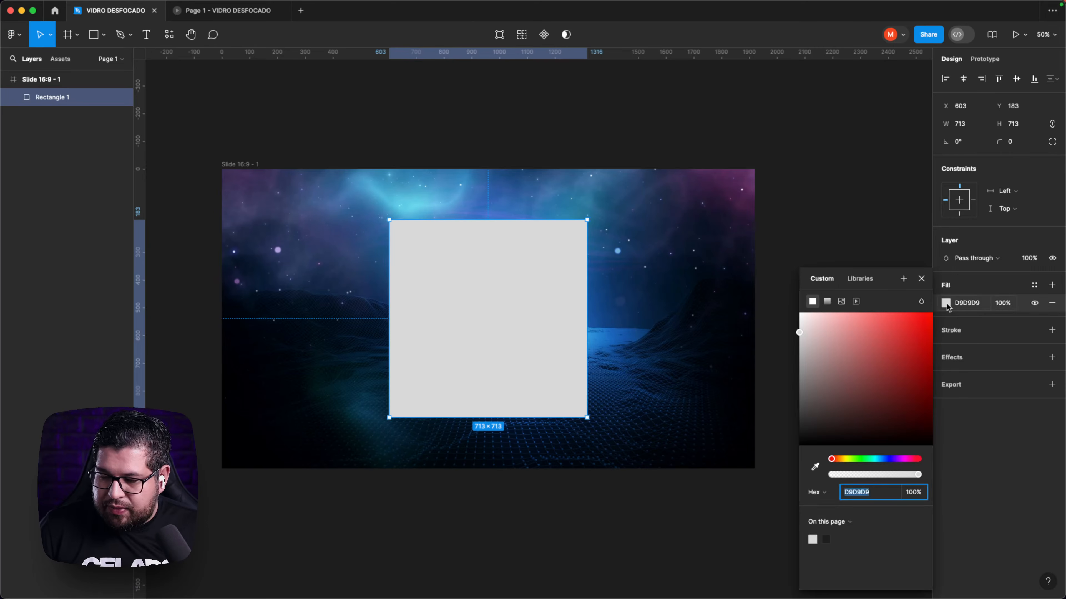
{"action": "left_click_drag", "start_coordinate": [809, 335], "coordinate": [864, 475]}
{"action": "left_click", "coordinate": [814, 467]}
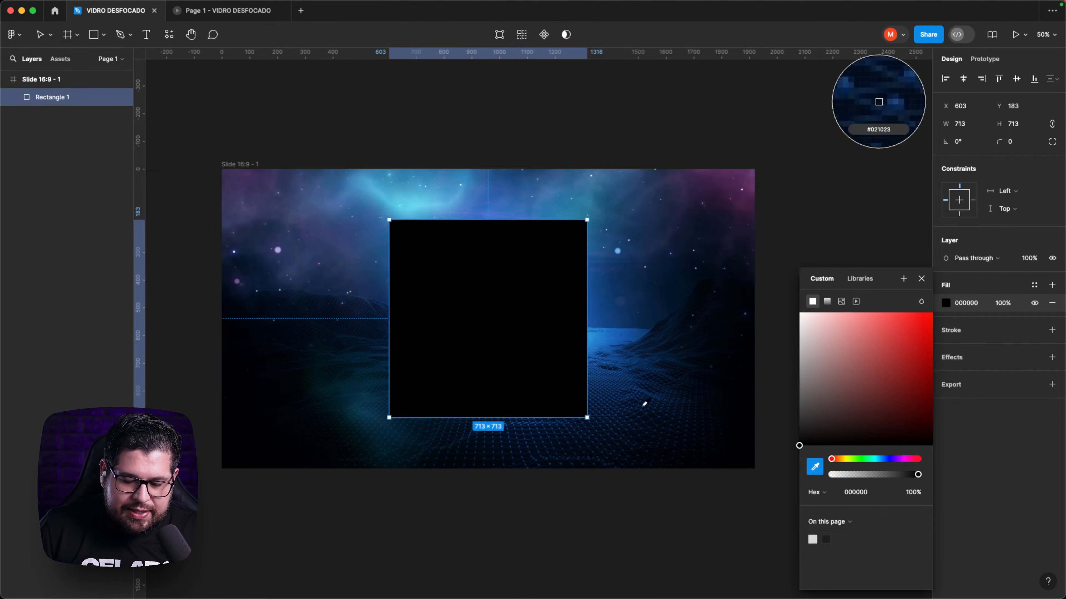
{"action": "left_click", "coordinate": [627, 390]}
{"action": "left_click_drag", "start_coordinate": [916, 394], "coordinate": [921, 431]}
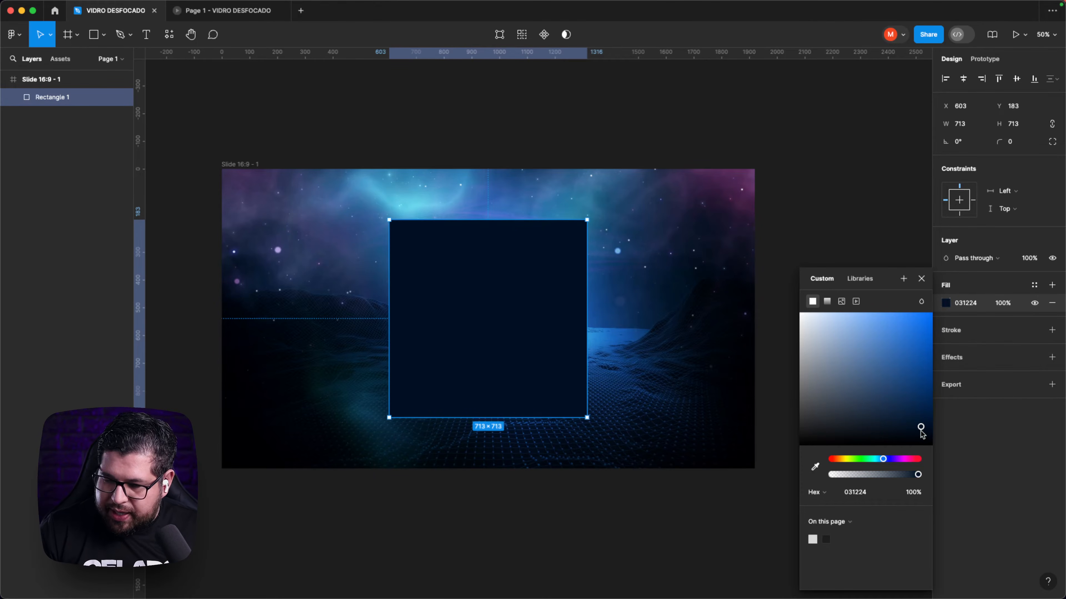
- Reduce the opacity of the square's fill to 50%
{"action": "left_click_drag", "start_coordinate": [917, 475], "coordinate": [868, 475]}
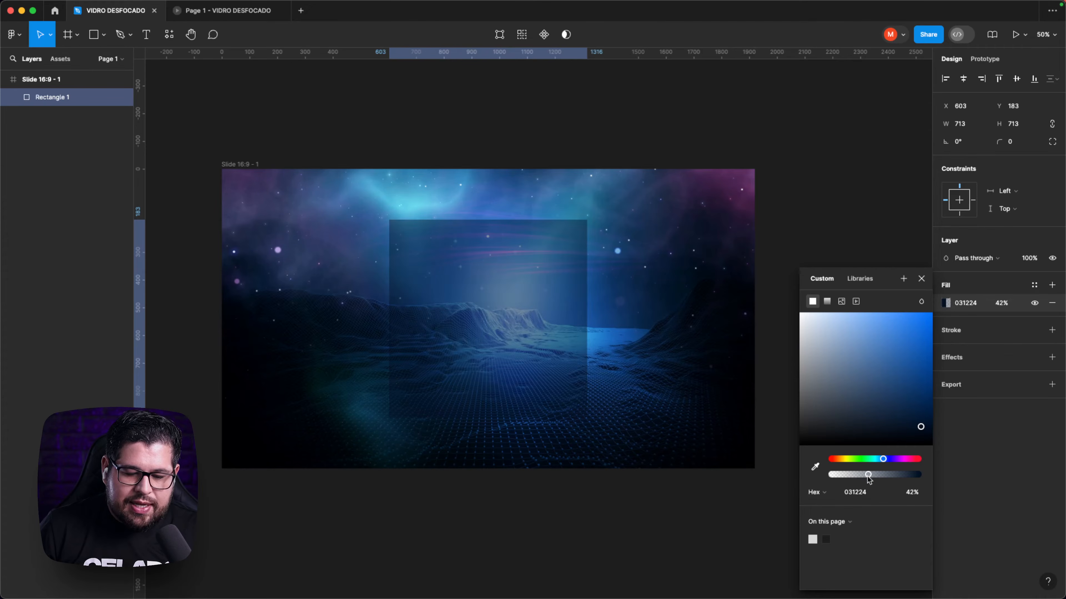
{"action": "left_click", "coordinate": [911, 492]}
{"action": "type", "text": "50"}
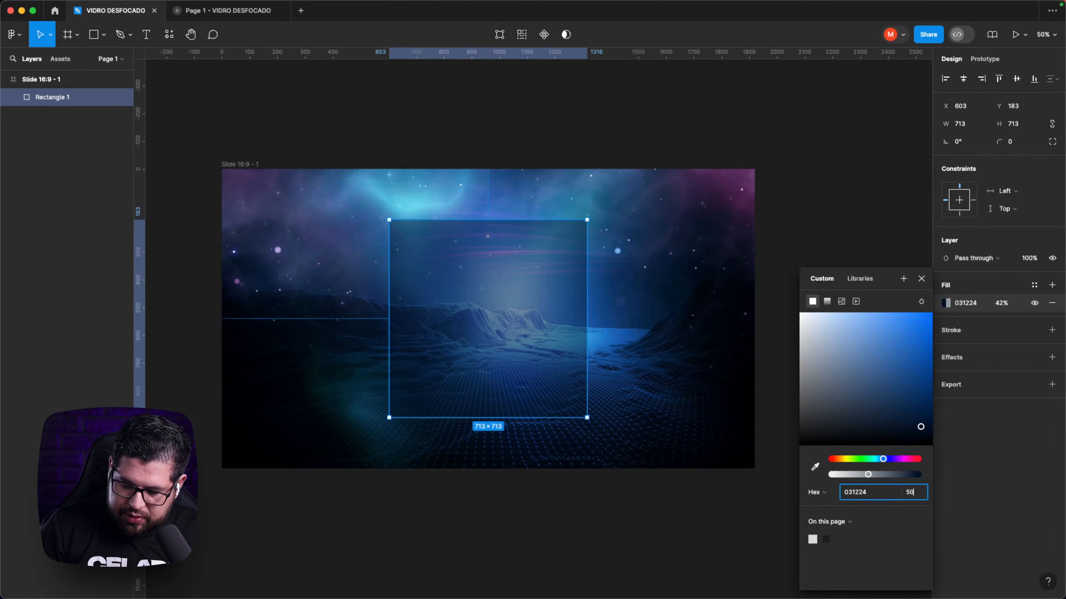
{"action": "key", "text": "Return"}
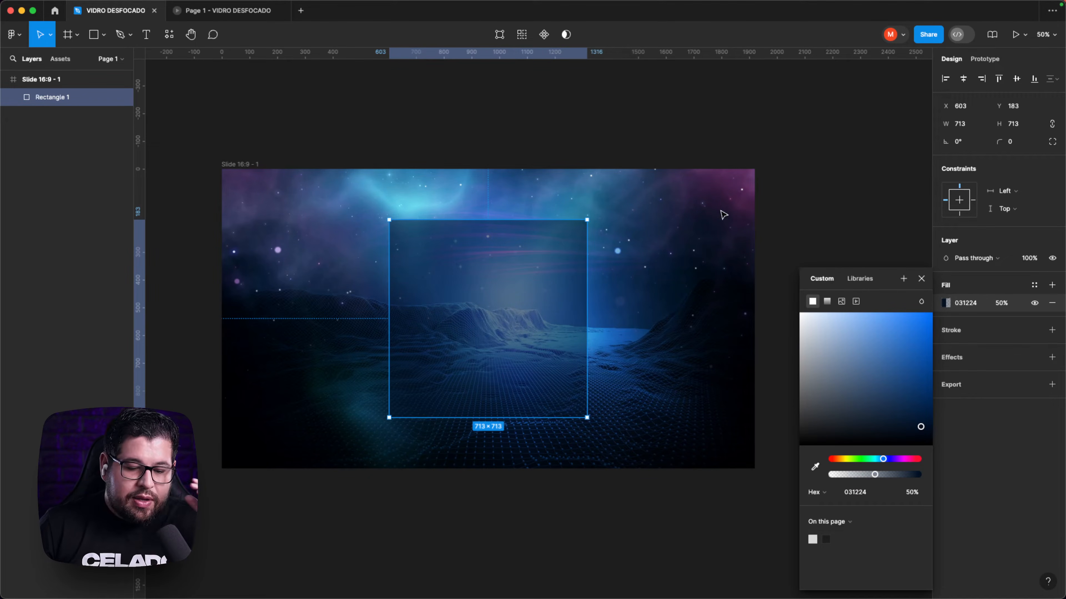
- Round the square's corners with a radius of 50
{"action": "left_click", "coordinate": [1011, 143]}
{"action": "type", "text": "50"}
{"action": "key", "text": "Return"}
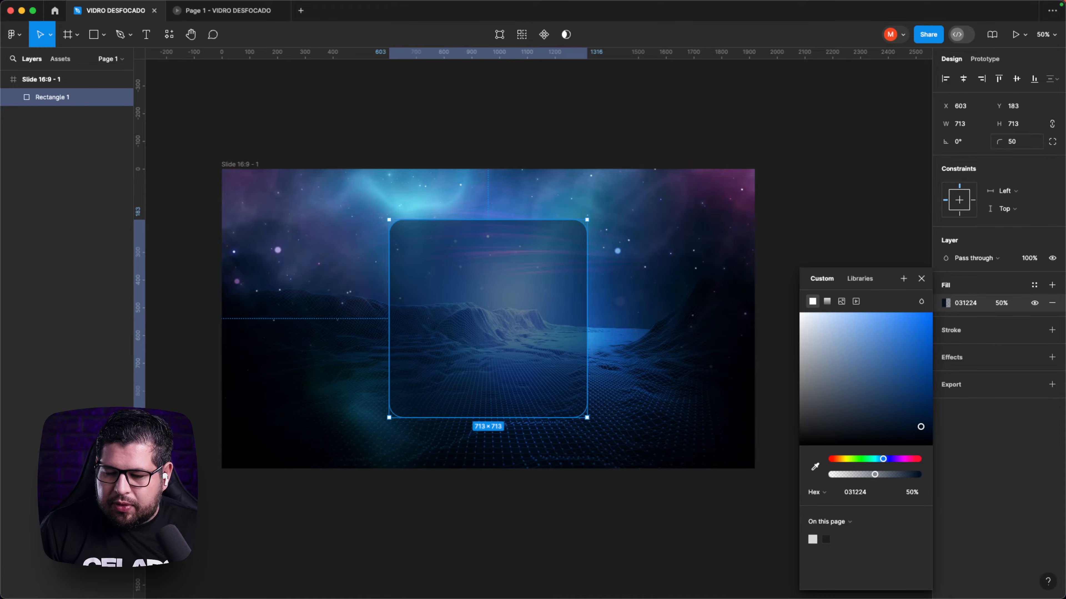
{"action": "left_click", "coordinate": [854, 243]}
{"action": "left_click", "coordinate": [580, 270]}
- Add a stroke to the rounded square, sampling a blue from the background and darkening it to 12315C
{"action": "scroll", "coordinate": [506, 235], "scroll_direction": "left", "scroll_amount": 5}
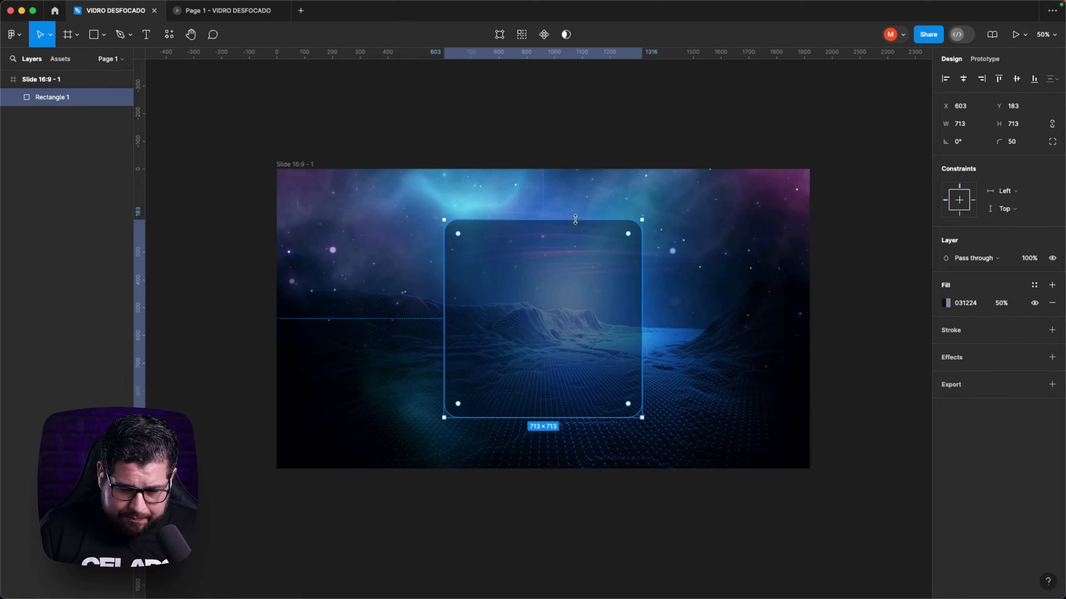
{"action": "key", "text": "super+plus"}
{"action": "key", "text": "super+plus"}
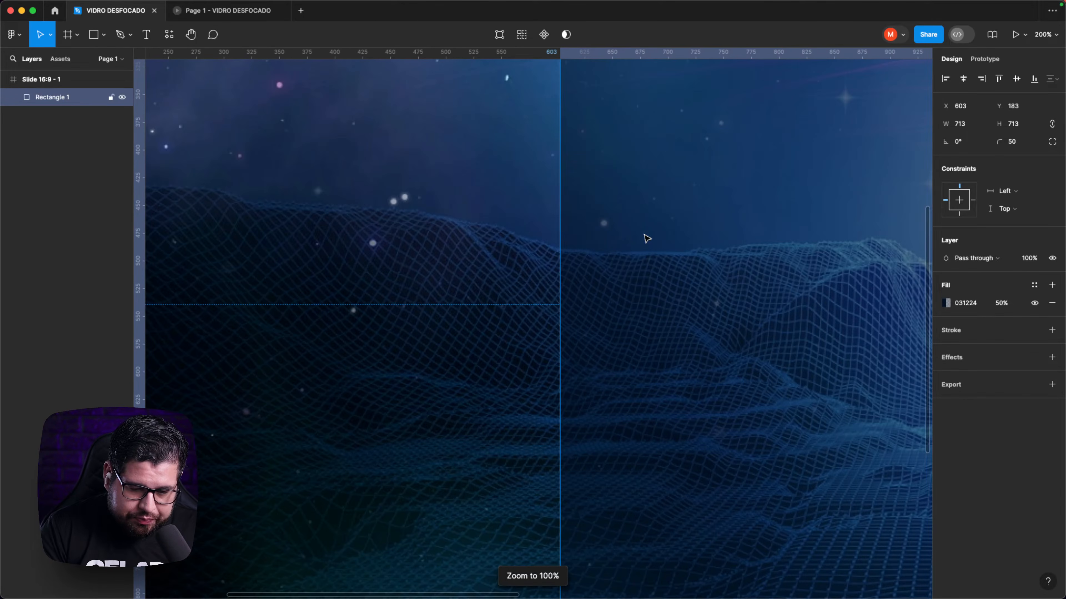
{"action": "left_click_drag", "start_coordinate": [650, 170], "coordinate": [492, 434]}
{"action": "left_click", "coordinate": [360, 362]}
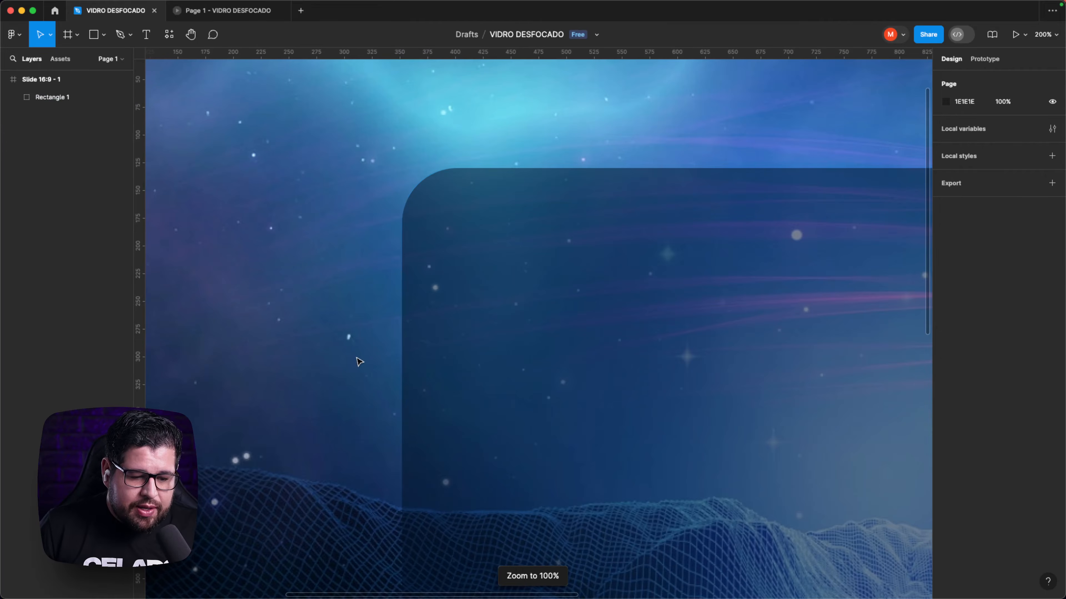
{"action": "left_click", "coordinate": [512, 340]}
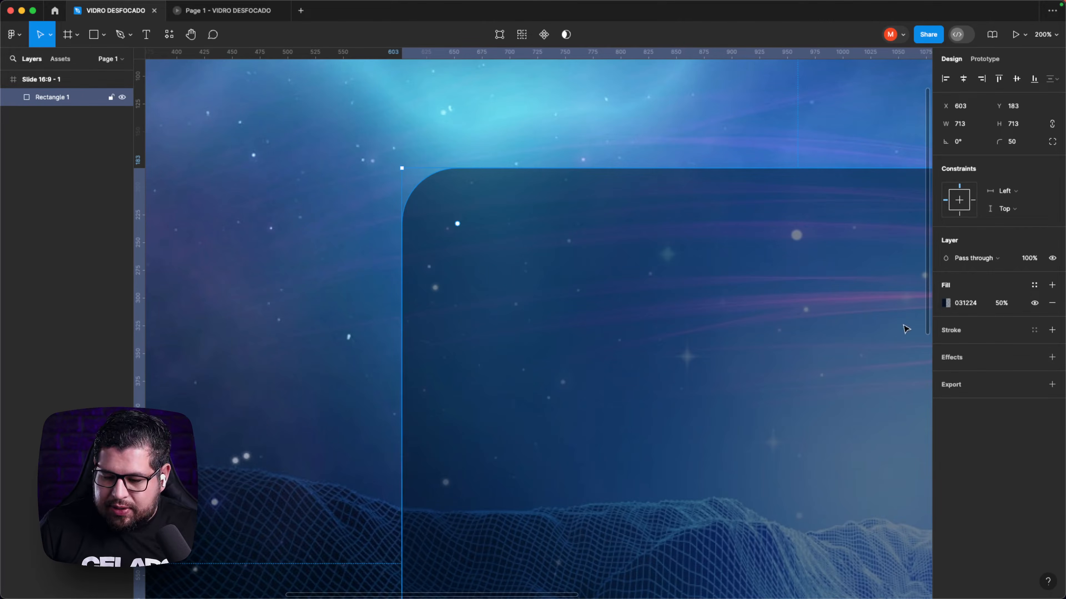
{"action": "left_click", "coordinate": [953, 331]}
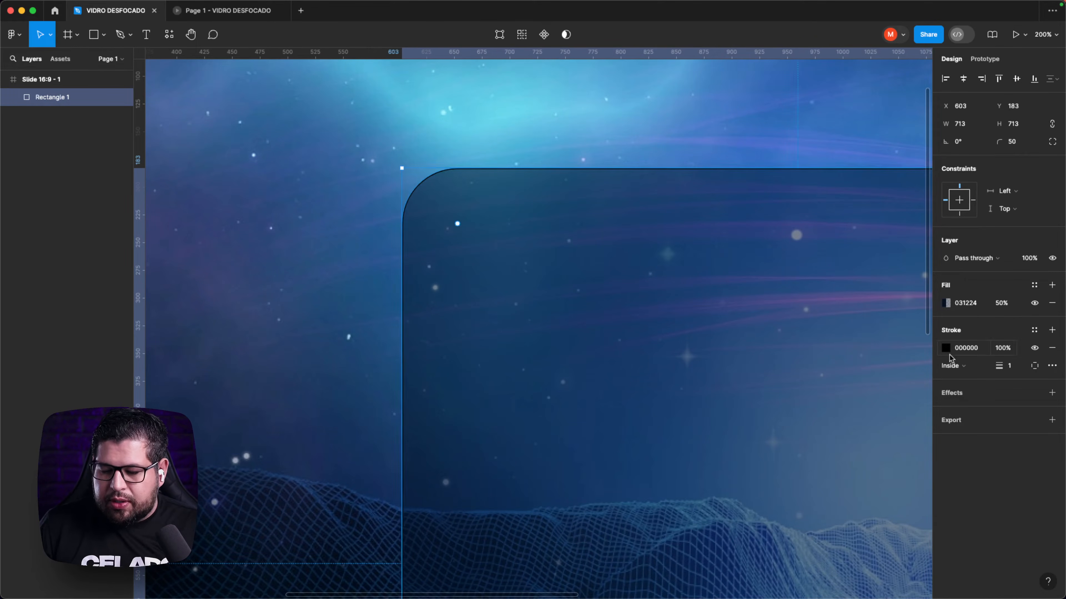
{"action": "left_click", "coordinate": [945, 348]}
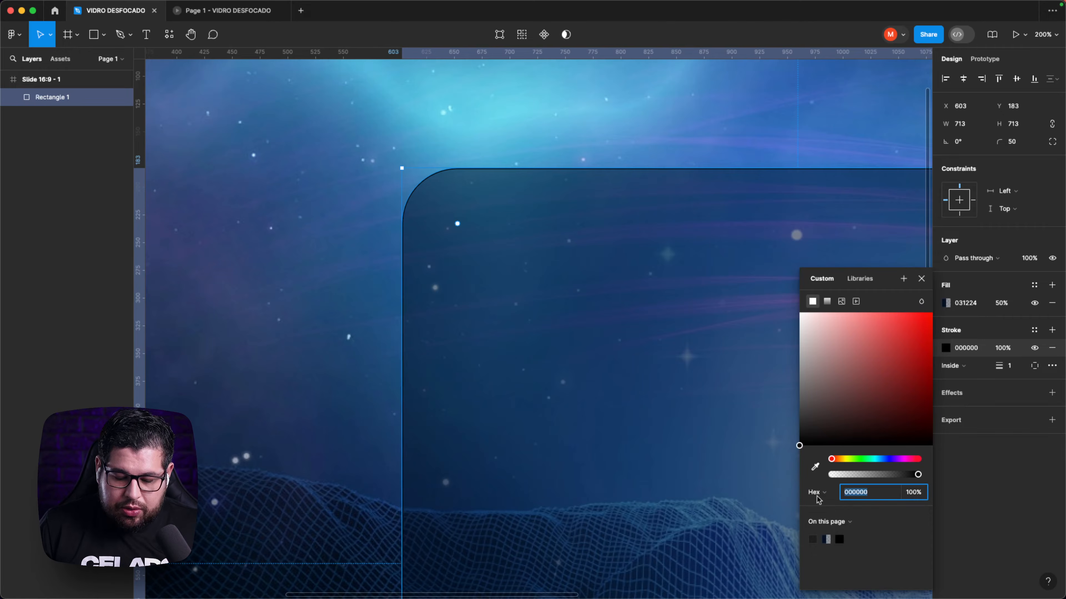
{"action": "left_click", "coordinate": [814, 466]}
{"action": "left_click", "coordinate": [793, 237]}
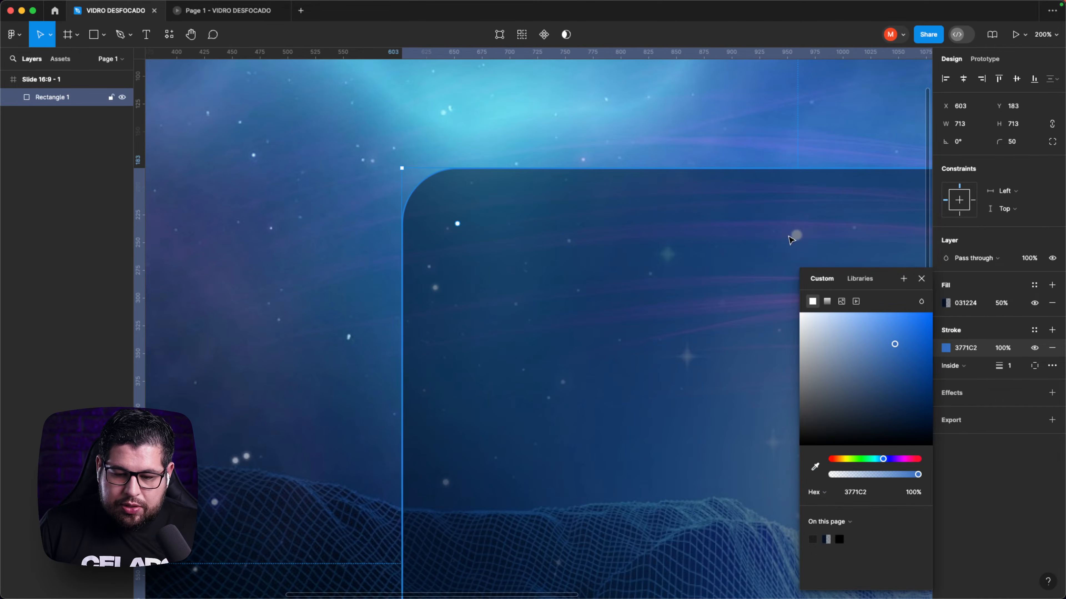
{"action": "left_click_drag", "start_coordinate": [898, 351], "coordinate": [905, 403]}
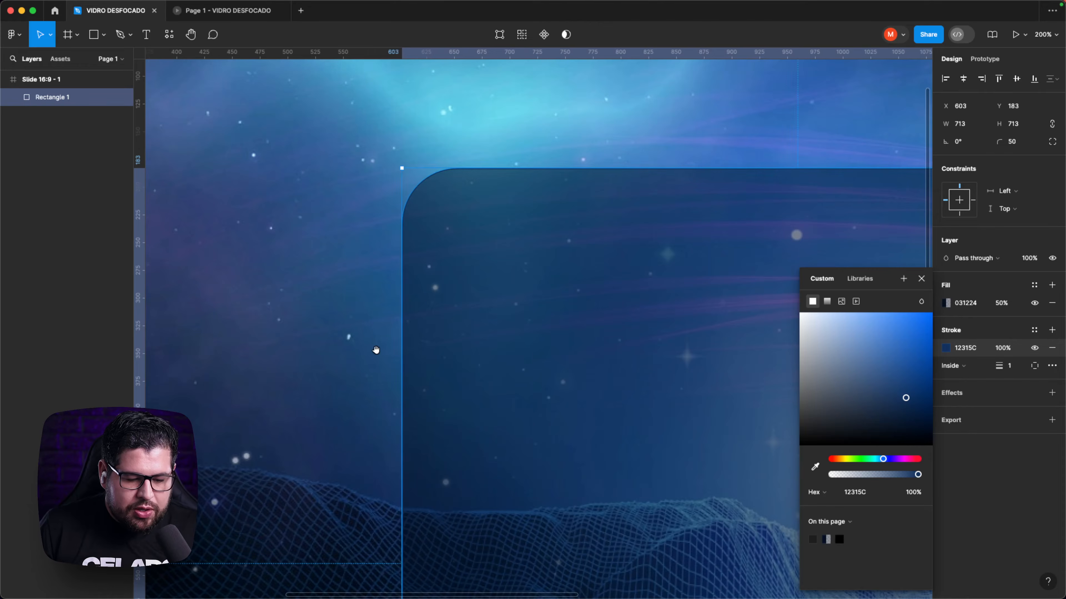
- Examine the stroke along the rounded square's edge up close and against the whole background
{"action": "left_click_drag", "start_coordinate": [375, 350], "coordinate": [389, 332]}
{"action": "left_click", "coordinate": [402, 384]}
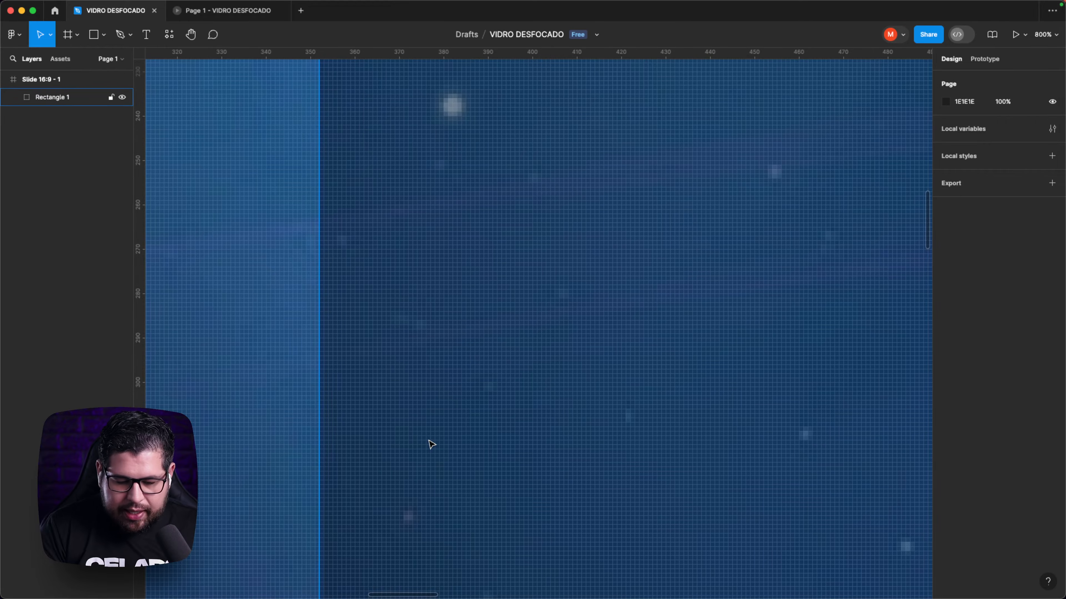
{"action": "scroll", "coordinate": [428, 440], "scroll_direction": "up", "scroll_amount": 5}
{"action": "left_click_drag", "start_coordinate": [428, 440], "coordinate": [714, 75]}
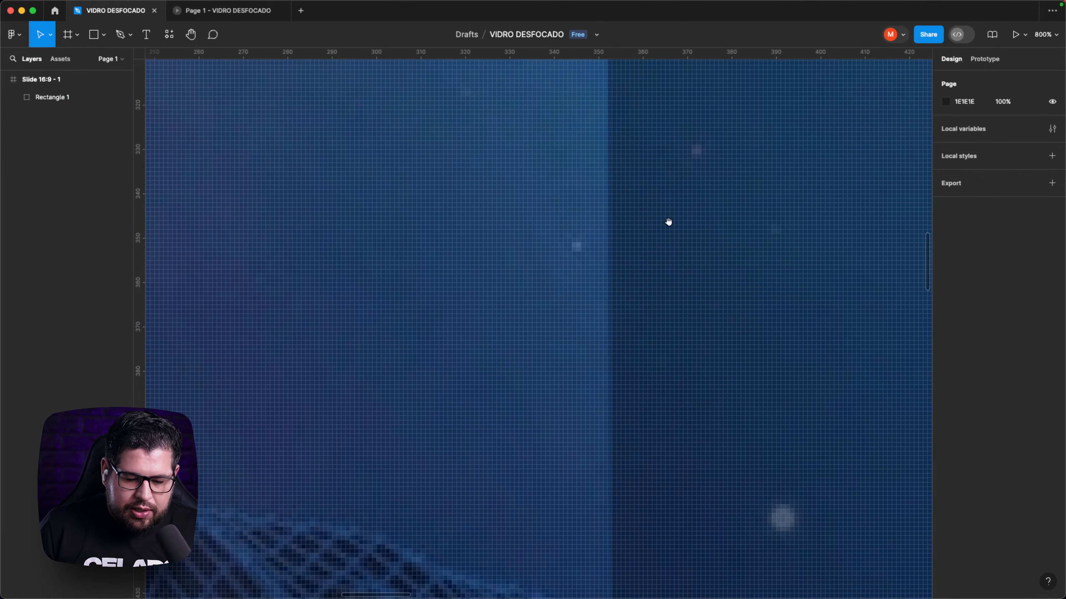
{"action": "key", "text": "super+minus"}
{"action": "key", "text": "Escape"}
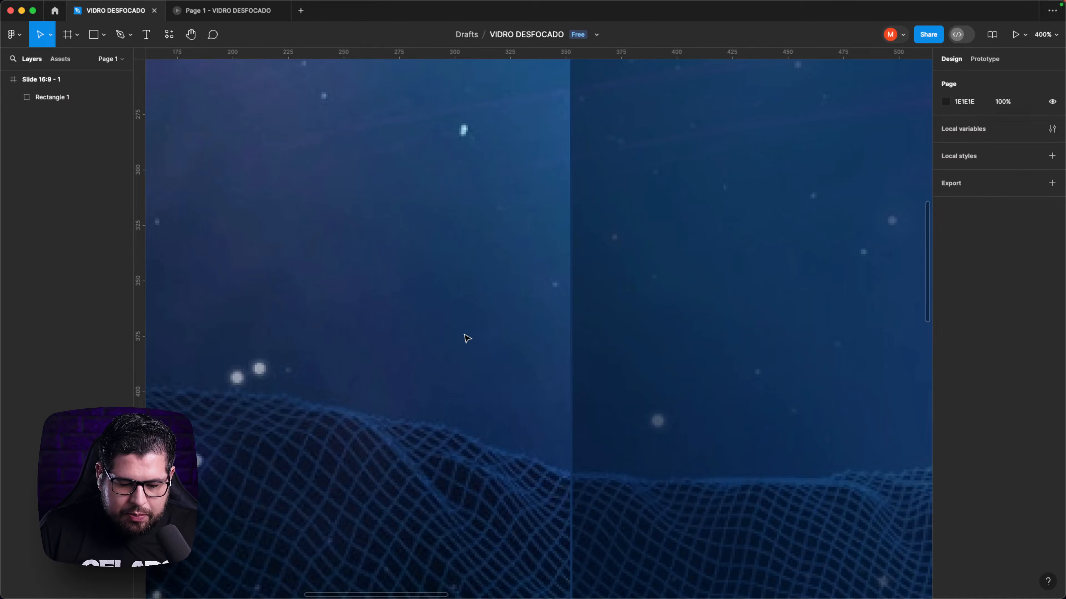
{"action": "left_click_drag", "start_coordinate": [469, 362], "coordinate": [447, 227]}
{"action": "scroll", "coordinate": [487, 377], "scroll_direction": "down", "scroll_amount": 10}
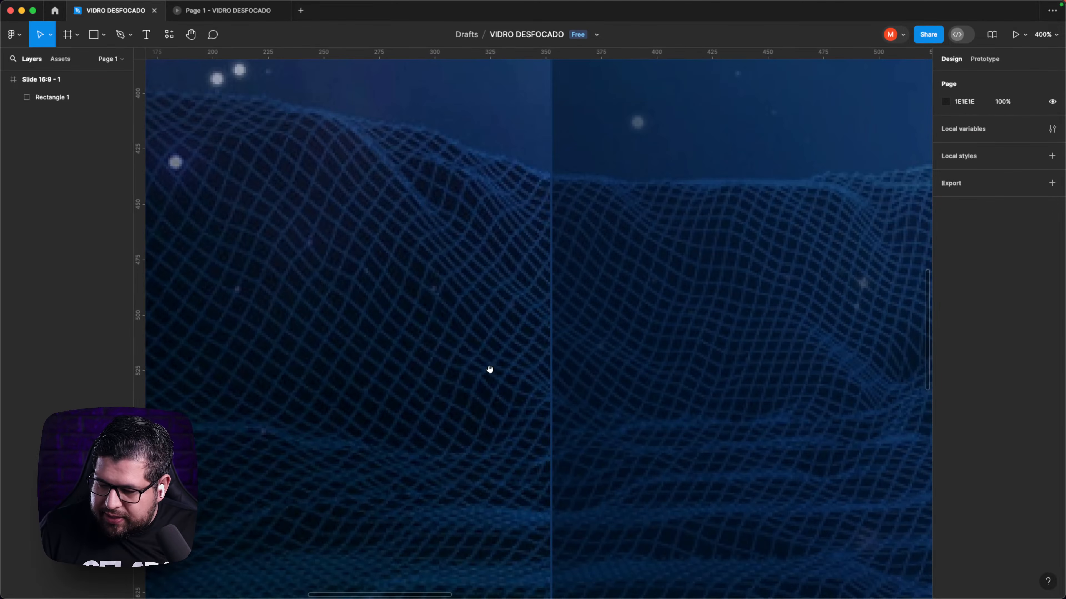
{"action": "scroll", "coordinate": [432, 264], "scroll_direction": "right", "scroll_amount": 3}
{"action": "key", "text": "shift+0"}
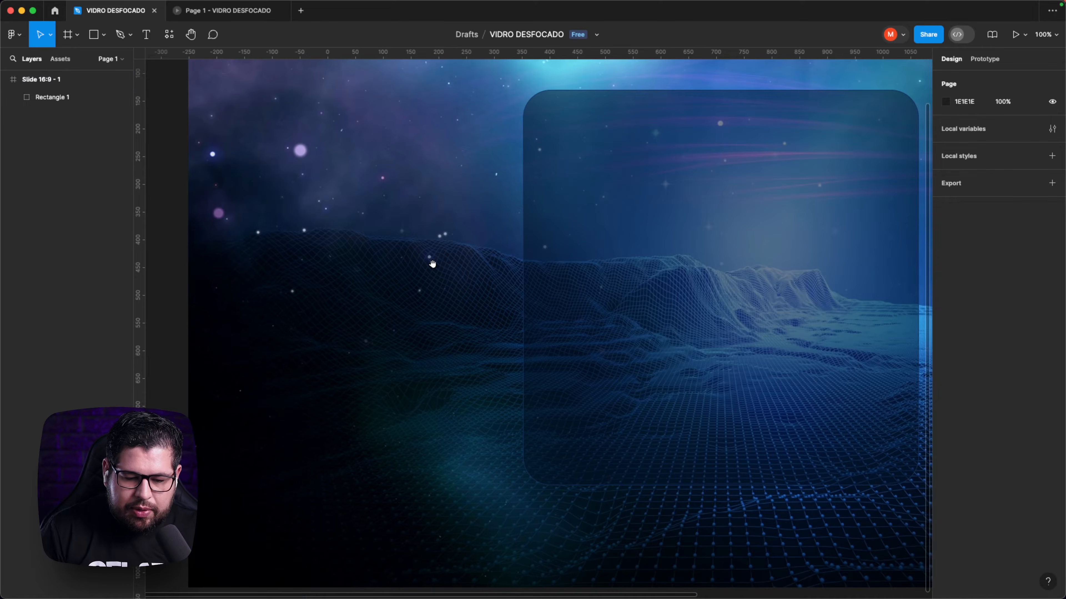
{"action": "left_click_drag", "start_coordinate": [430, 262], "coordinate": [269, 285]}
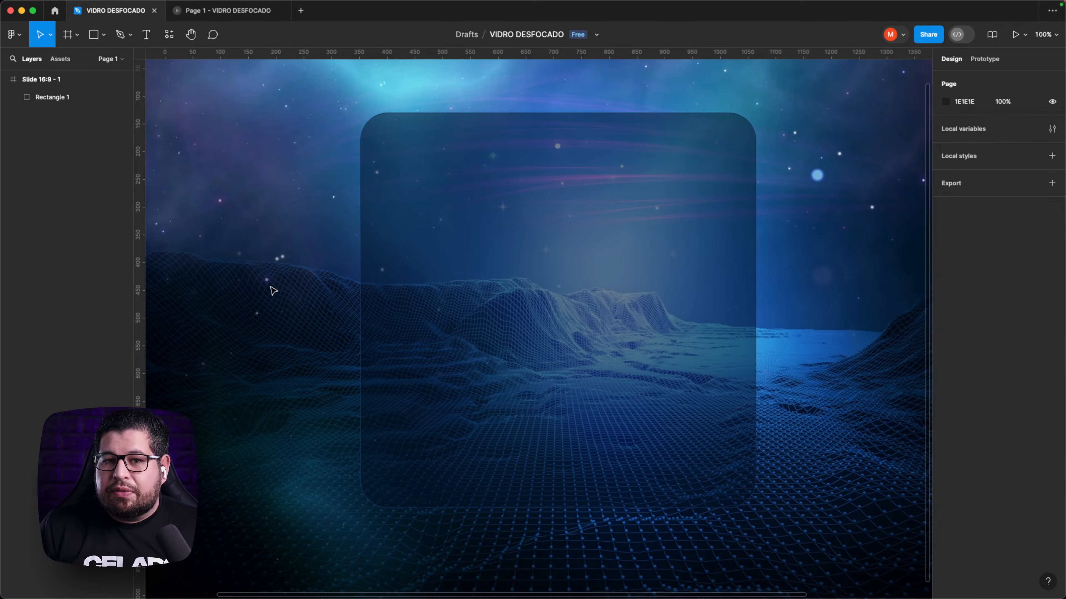
- Add an effect to the rounded square and change its type to Background blur
{"action": "left_click", "coordinate": [561, 231]}
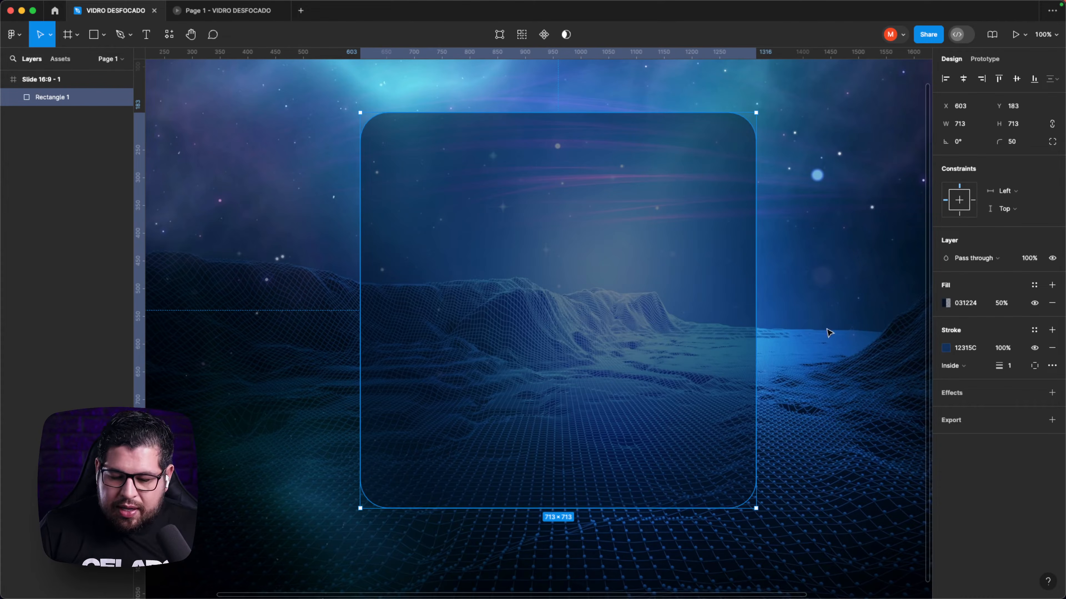
{"action": "left_click", "coordinate": [967, 399]}
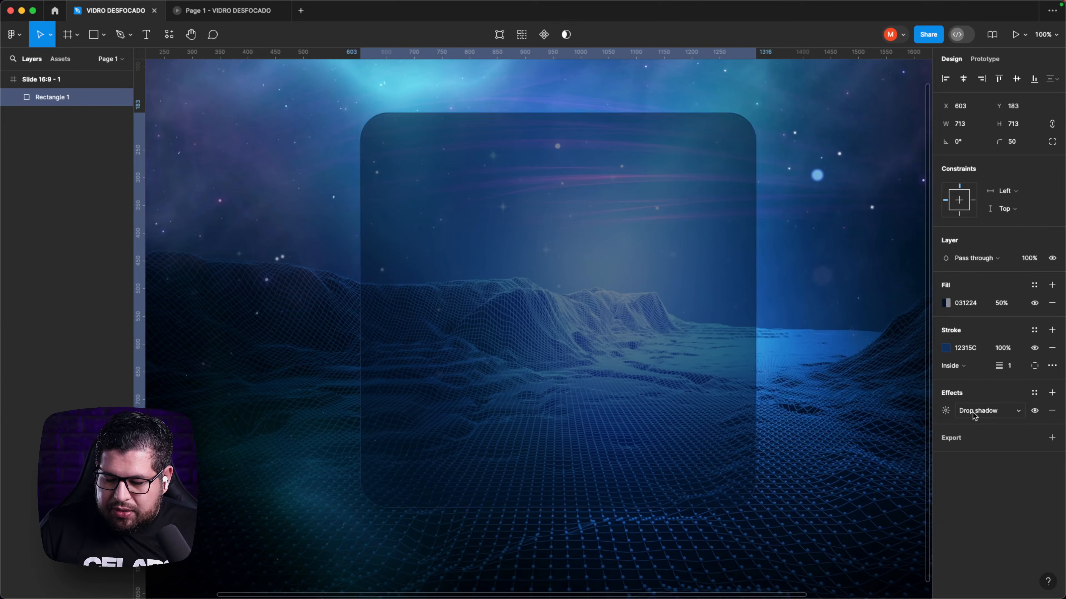
{"action": "left_click", "coordinate": [949, 412]}
{"action": "left_click", "coordinate": [978, 411]}
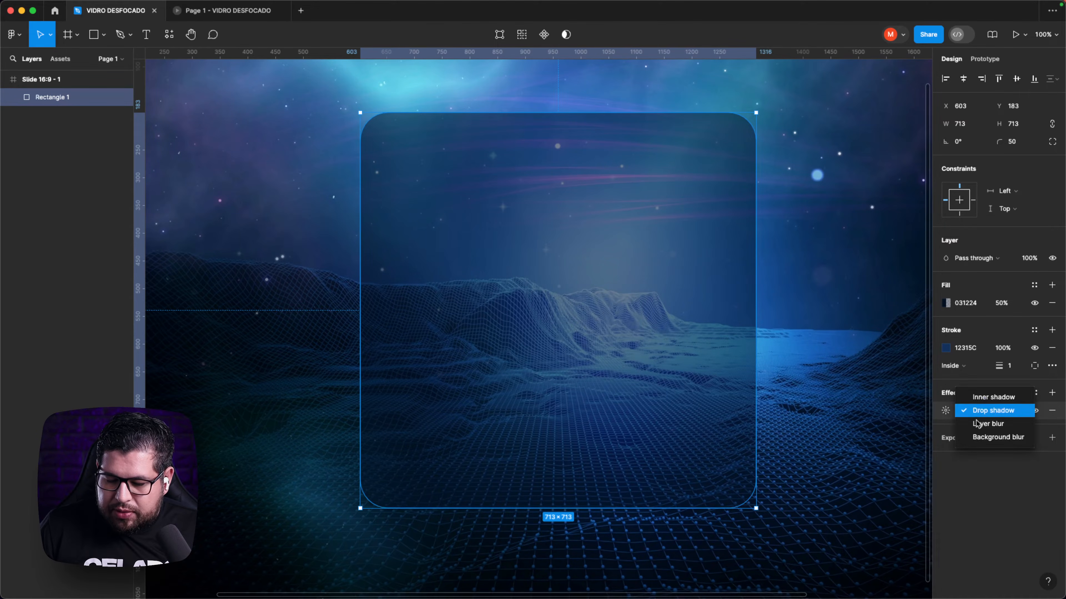
{"action": "left_click", "coordinate": [978, 439]}
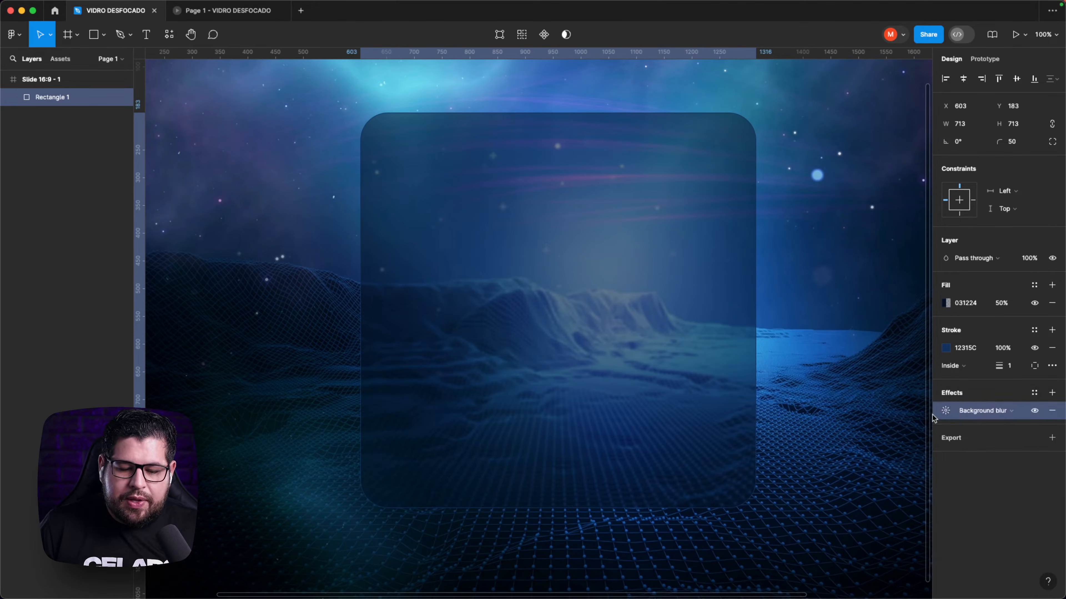
{"action": "left_click", "coordinate": [981, 414]}
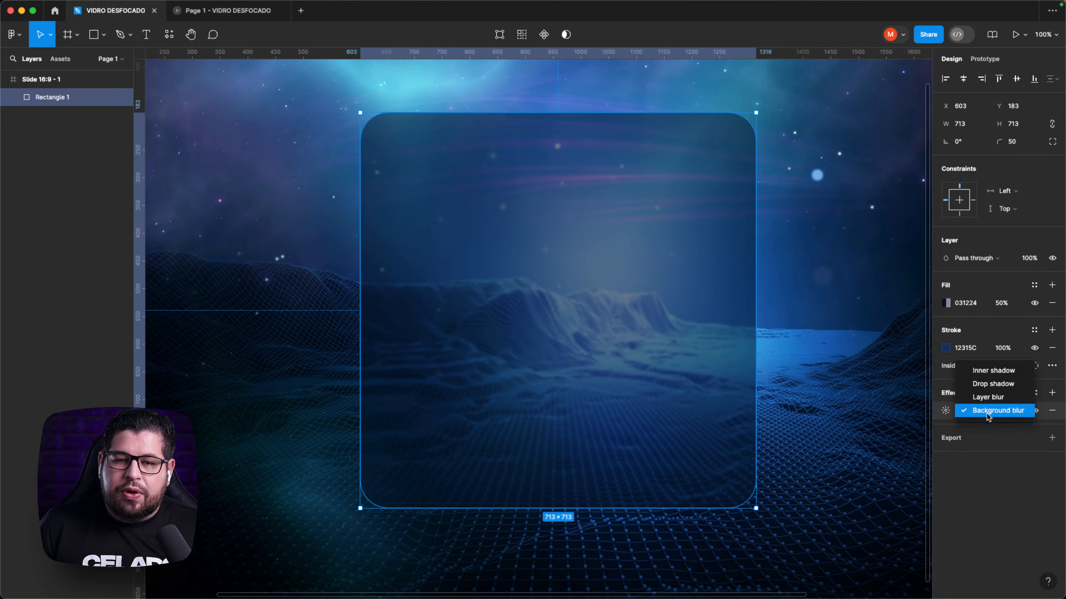
{"action": "left_click", "coordinate": [987, 414]}
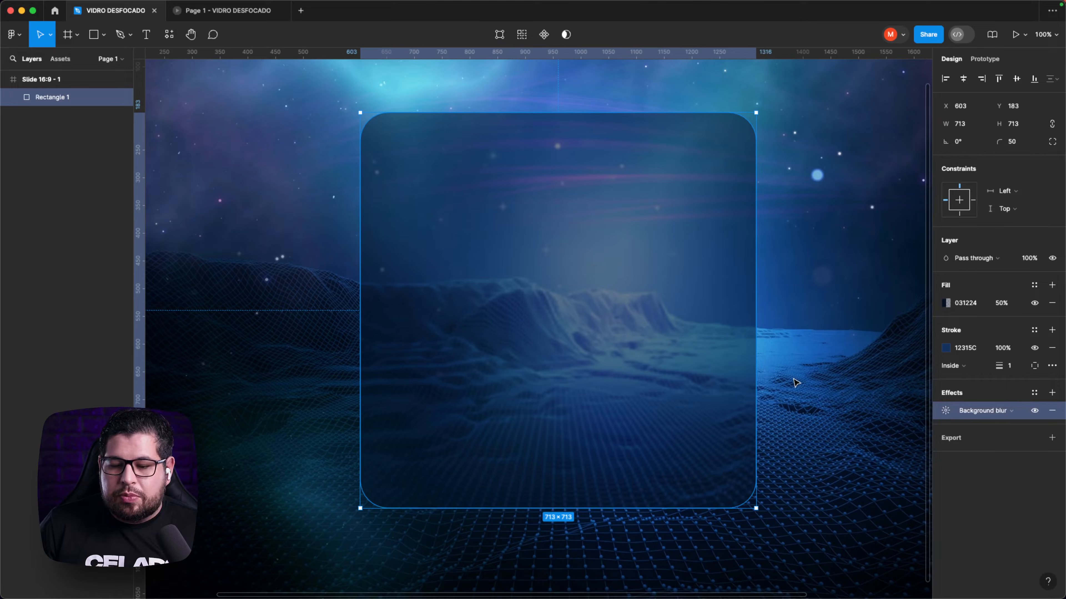
- Set the rounded square's background blur amount to 50
{"action": "left_click", "coordinate": [945, 413]}
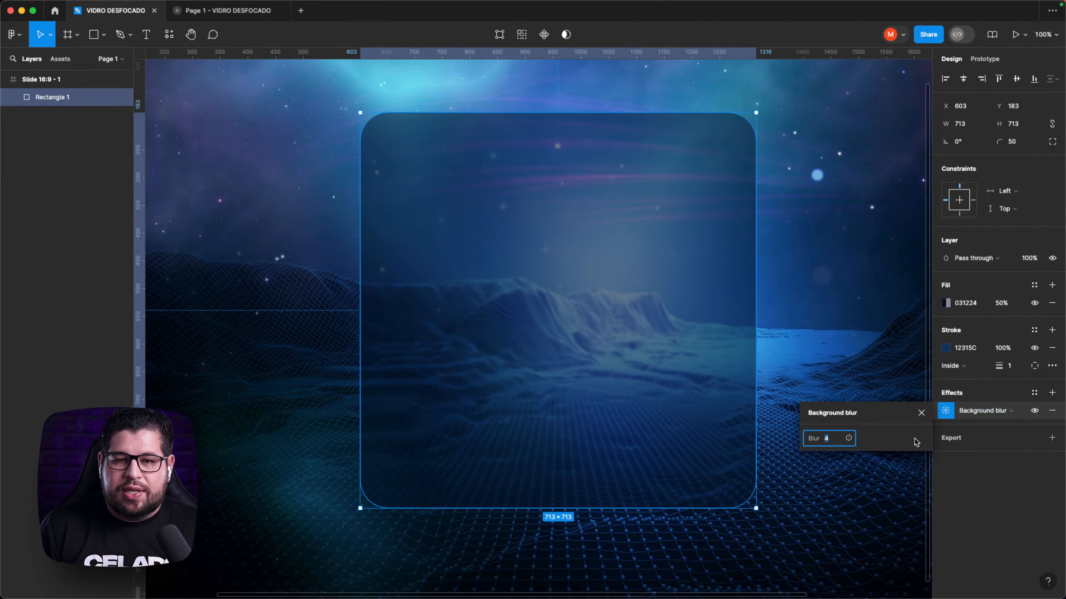
{"action": "type", "text": "50"}
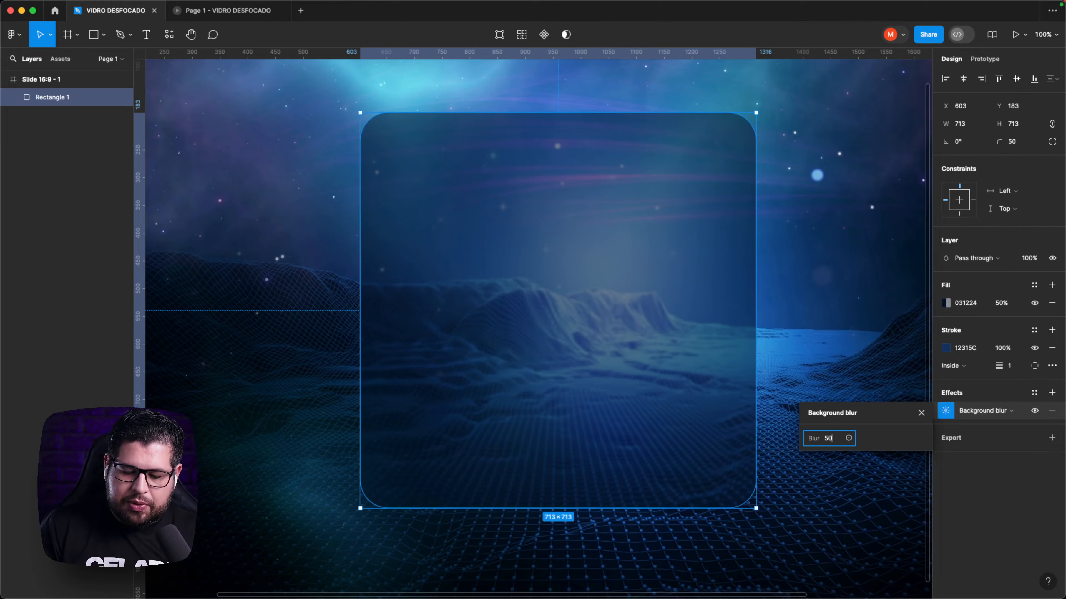
{"action": "key", "text": "Return"}
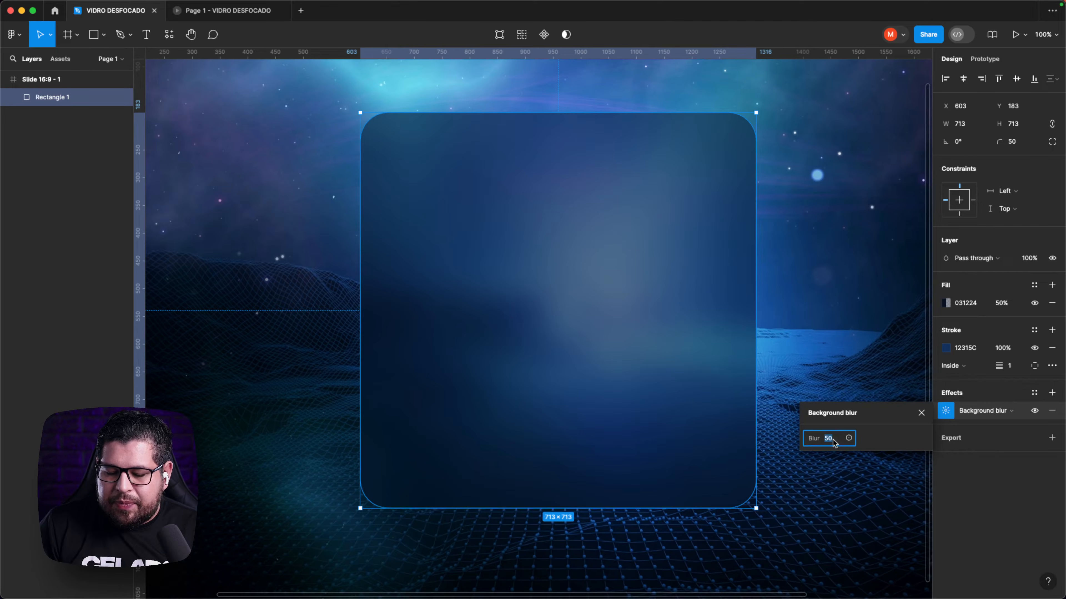
- Lower the background blur amount to 10 and check the deselected card against the slide
{"action": "type", "text": "10"}
{"action": "key", "text": "Return"}
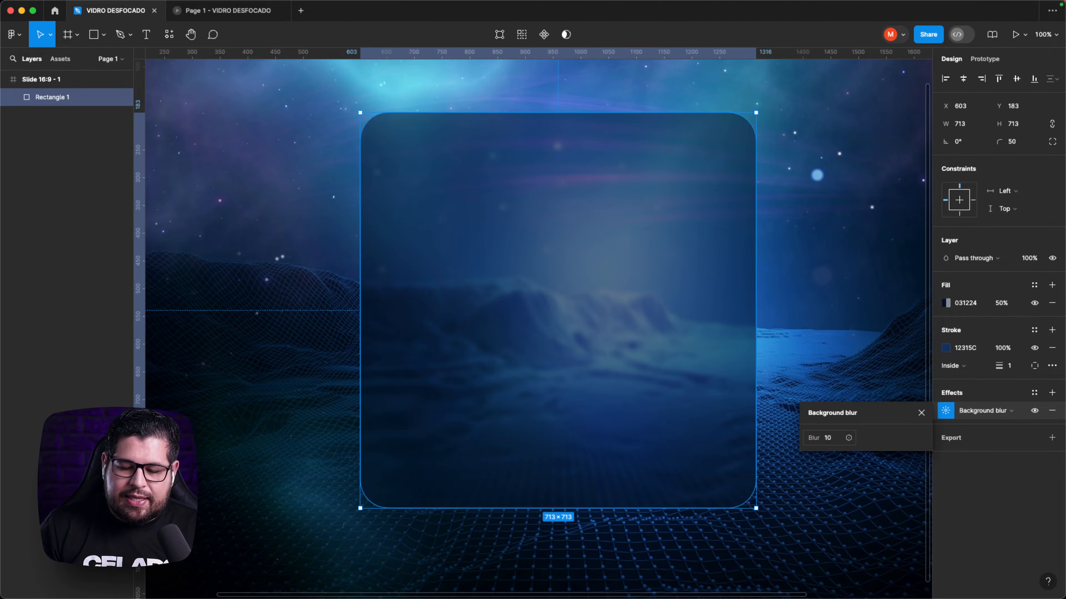
{"action": "left_click", "coordinate": [980, 474]}
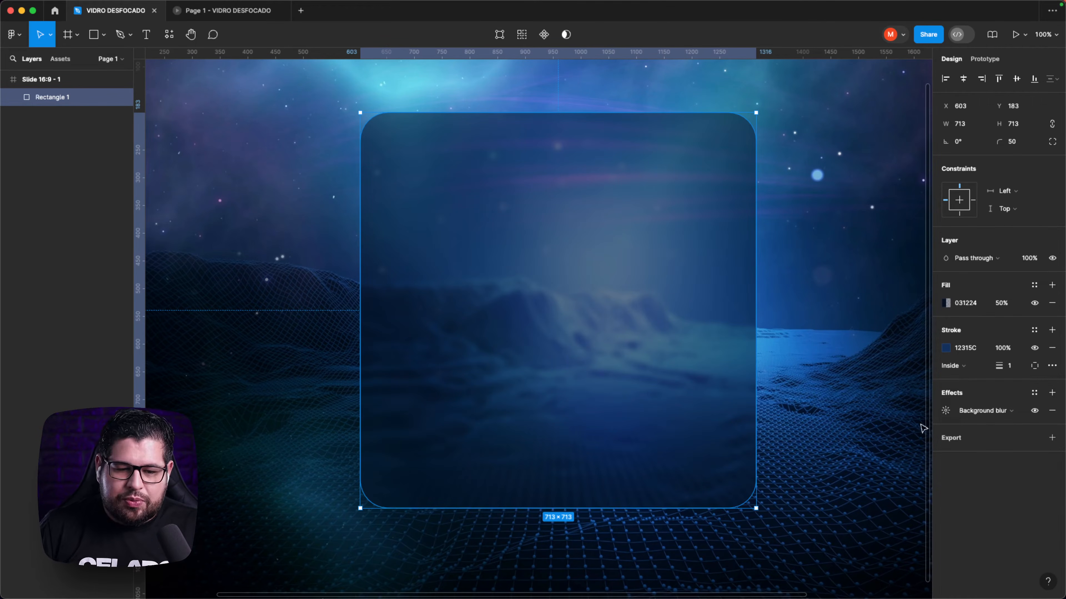
{"action": "left_click", "coordinate": [904, 390]}
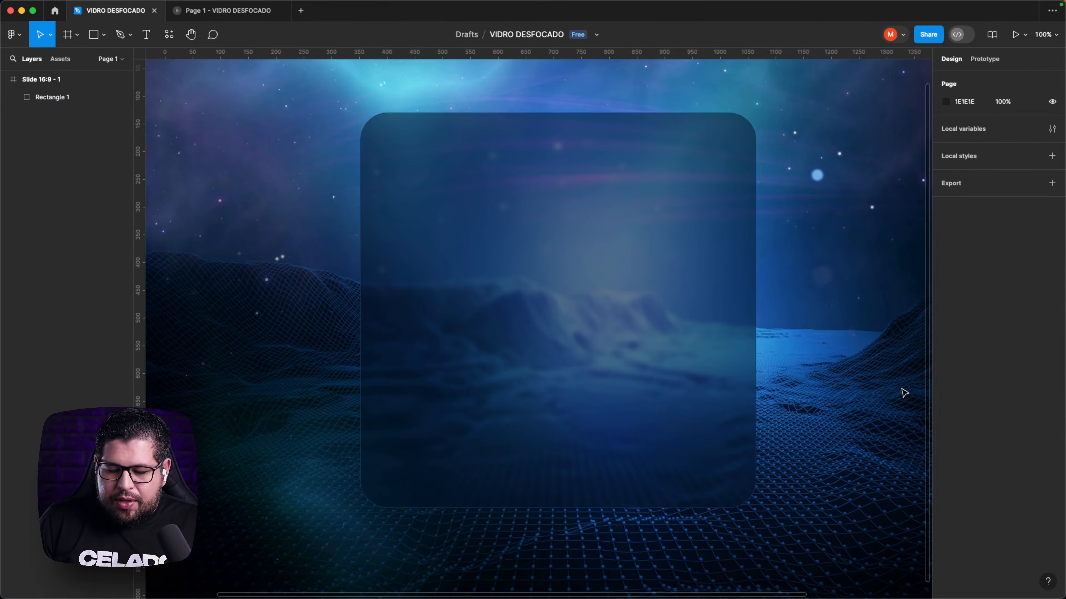
{"action": "left_click", "coordinate": [543, 386]}
{"action": "left_click", "coordinate": [836, 327]}
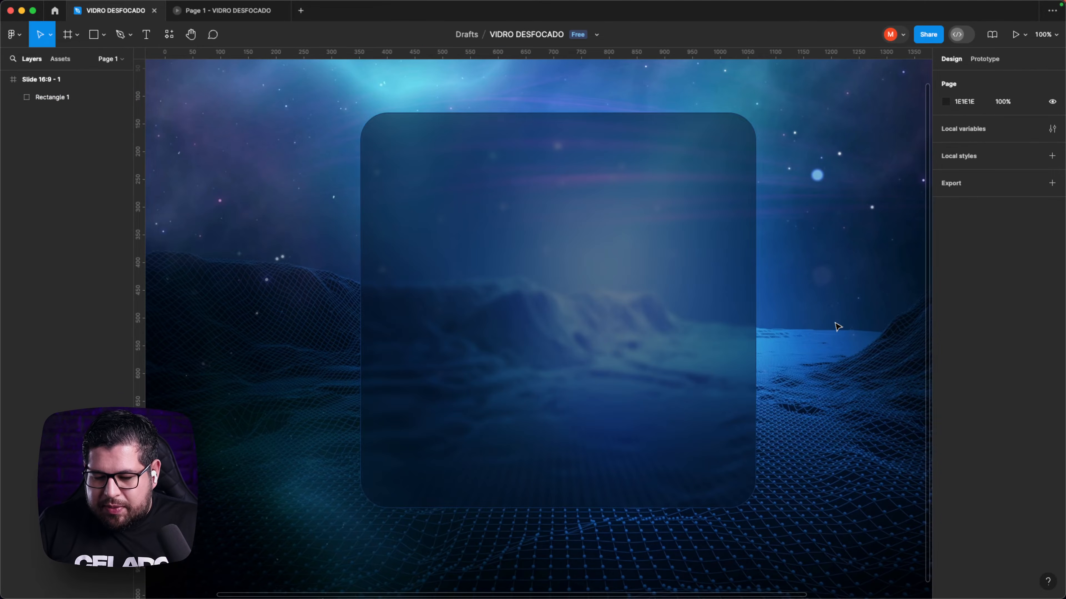
- Try the Layer blur effect on the card for comparison, and restore Background blur
{"action": "left_click", "coordinate": [648, 349]}
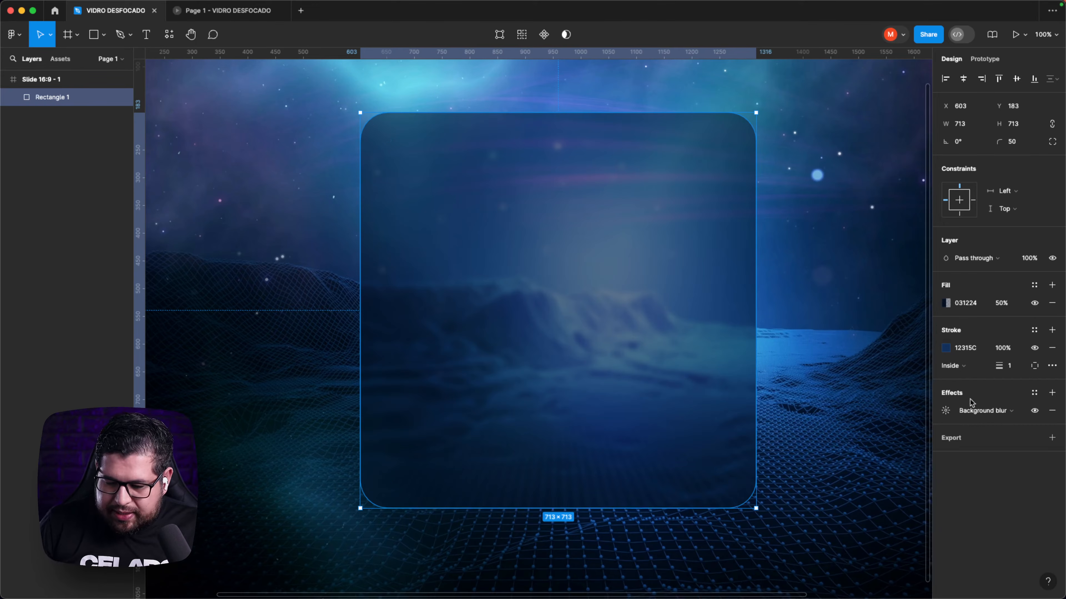
{"action": "left_click", "coordinate": [985, 411]}
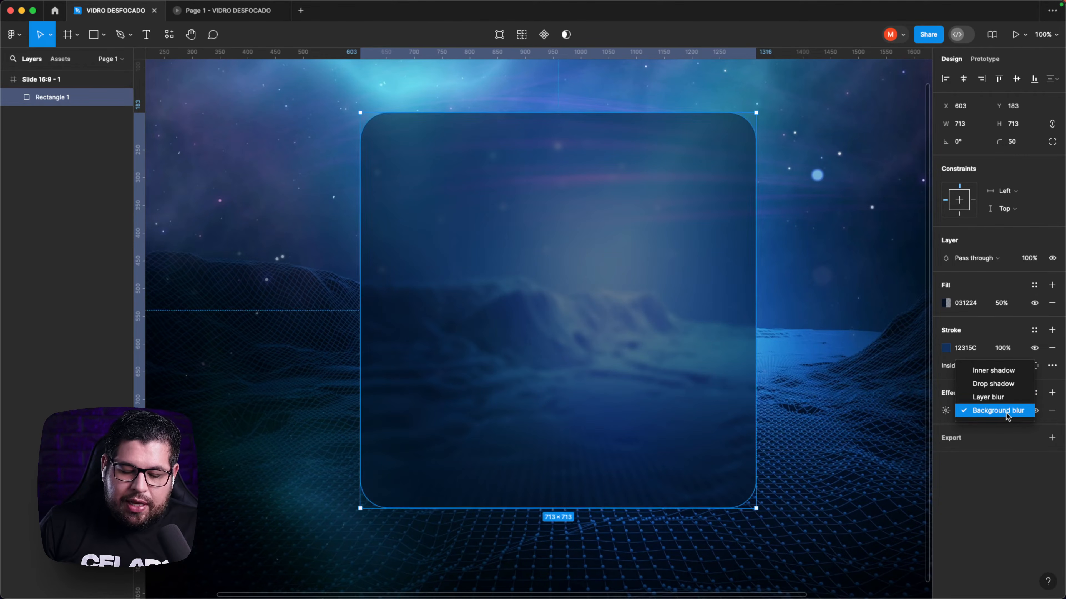
{"action": "left_click", "coordinate": [1002, 397]}
{"action": "left_click", "coordinate": [817, 219]}
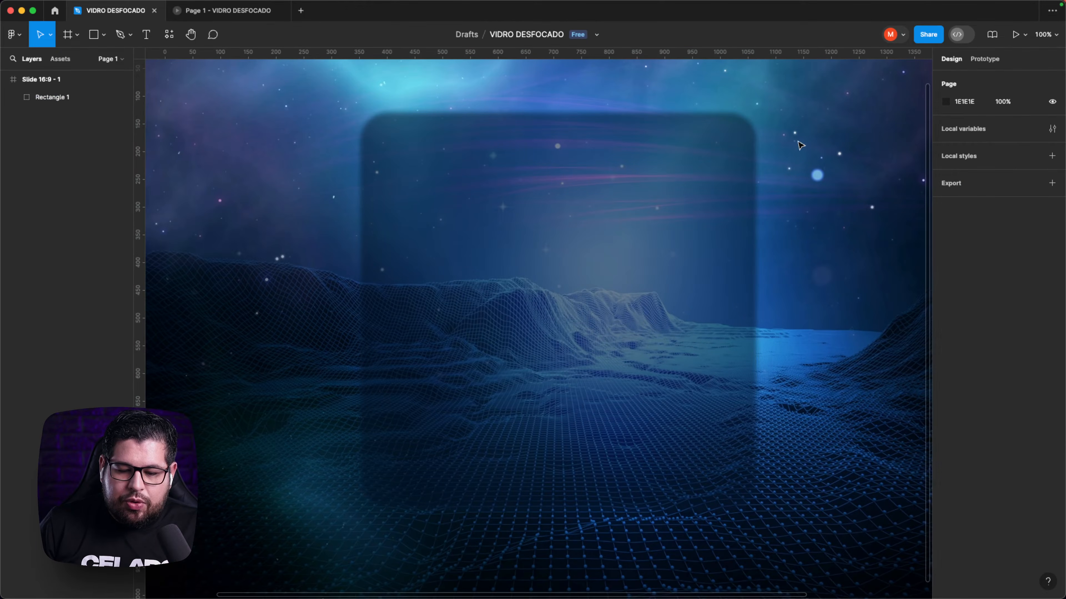
{"action": "left_click", "coordinate": [690, 254]}
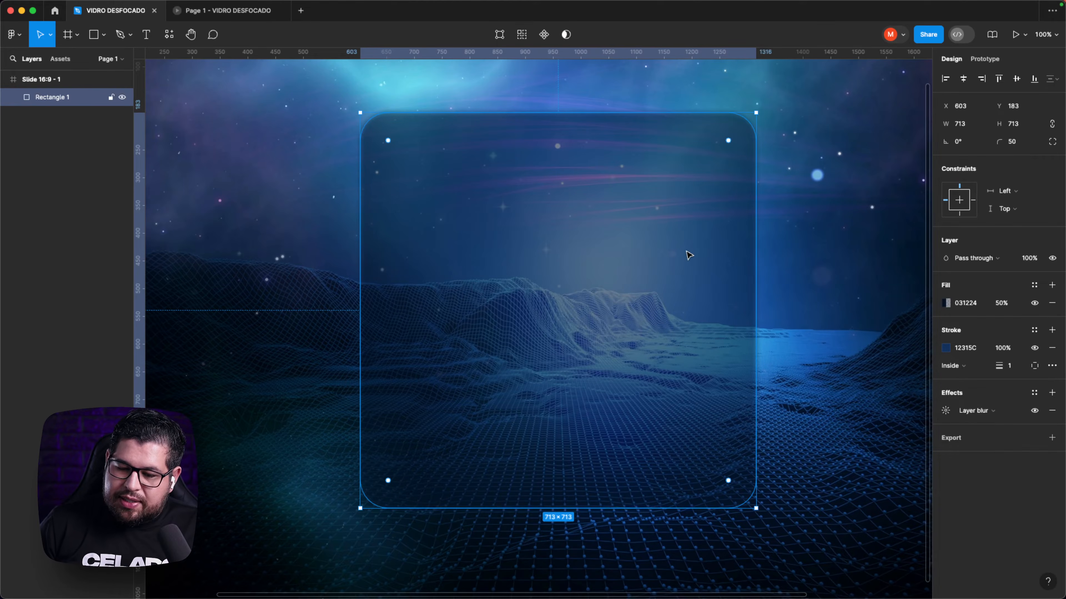
{"action": "left_click", "coordinate": [981, 412]}
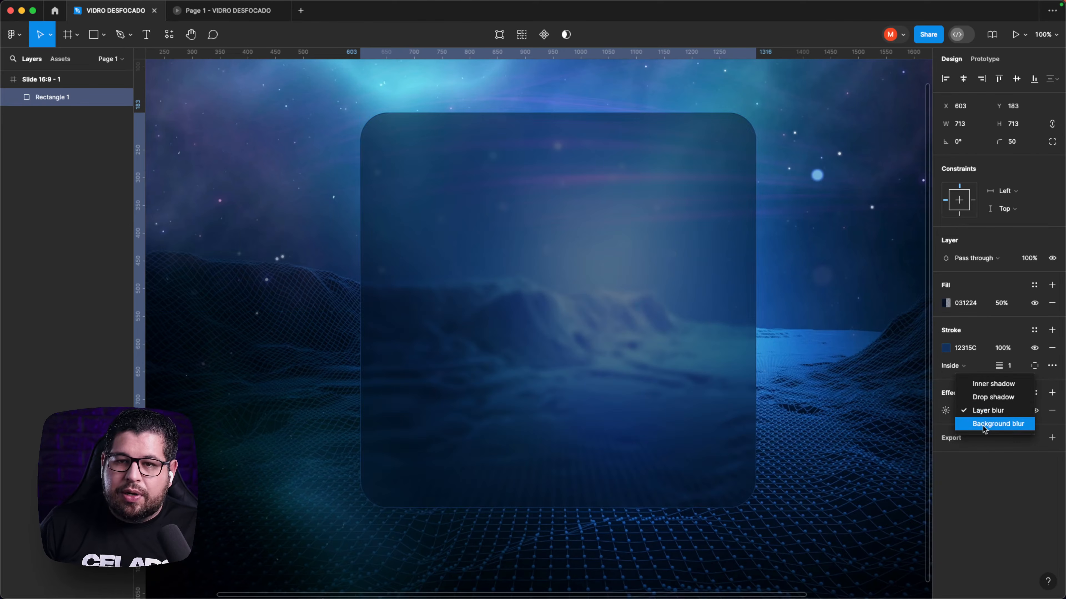
{"action": "left_click", "coordinate": [983, 425]}
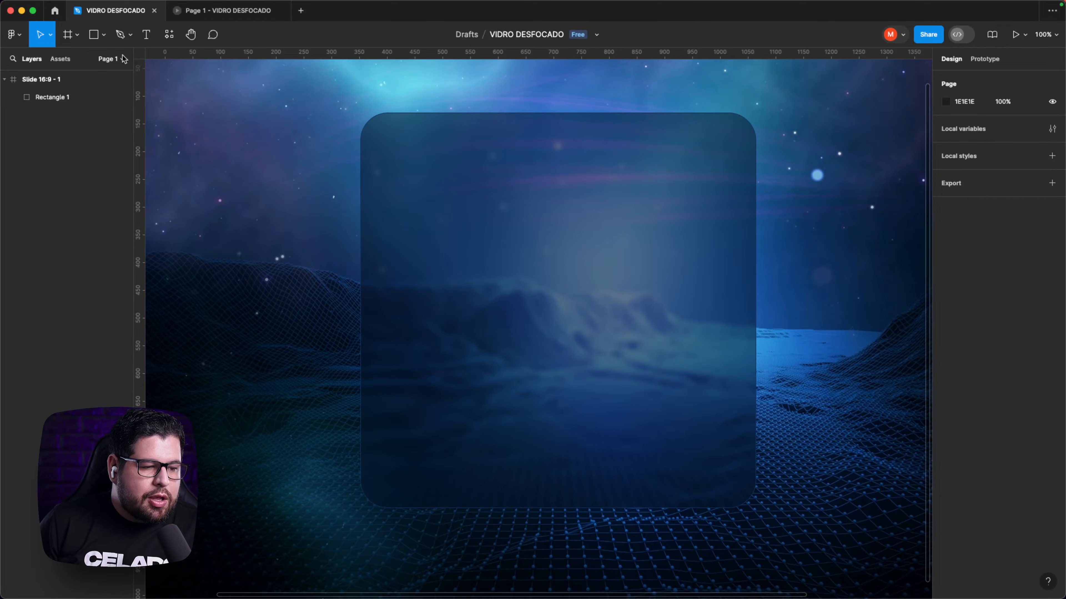
- Add the text DESFOQUE across the card's middle in a box about 605 wide, and tighten the box's height around it
{"action": "left_click", "coordinate": [140, 40]}
{"action": "left_click_drag", "start_coordinate": [390, 277], "coordinate": [726, 376]}
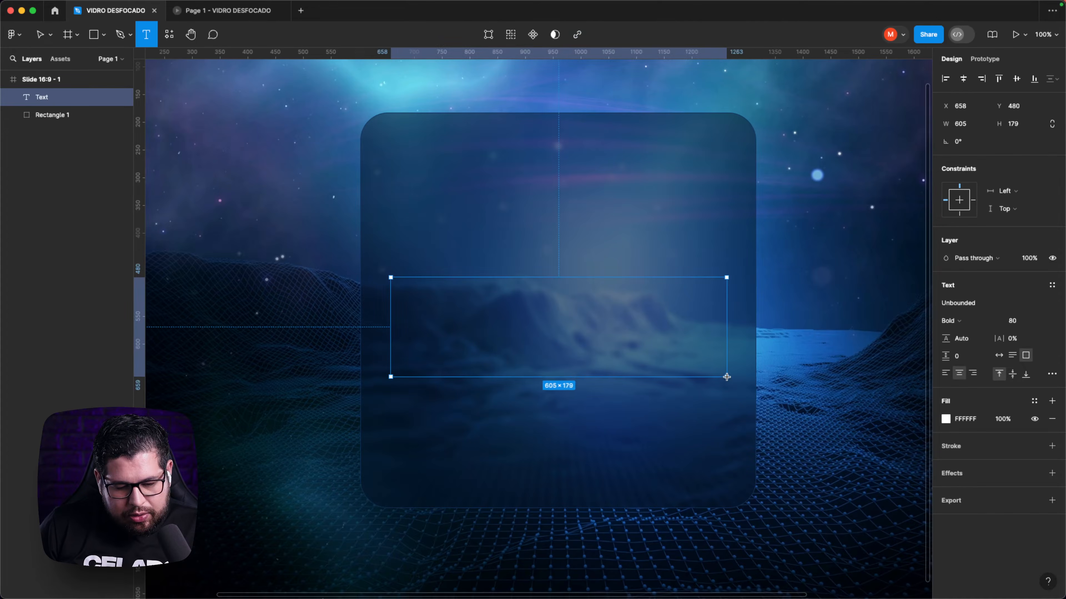
{"action": "key", "text": "Caps_Lock"}
{"action": "type", "text": "DESFOQUE"}
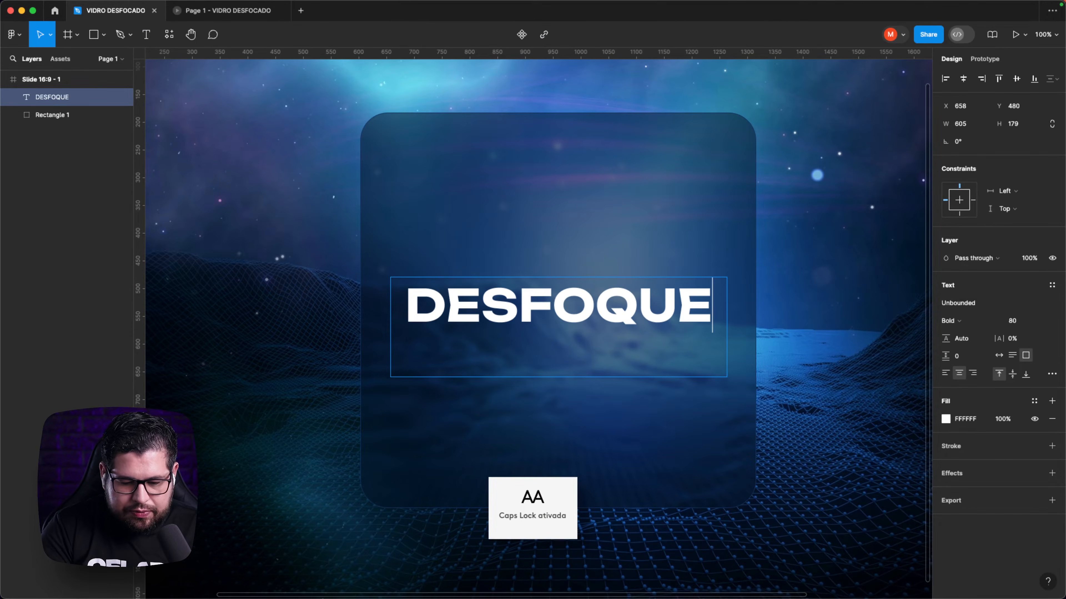
{"action": "key", "text": "Caps_Lock"}
{"action": "key", "text": "Escape"}
{"action": "left_click_drag", "start_coordinate": [673, 375], "coordinate": [672, 328]}
{"action": "left_click", "coordinate": [830, 307]}
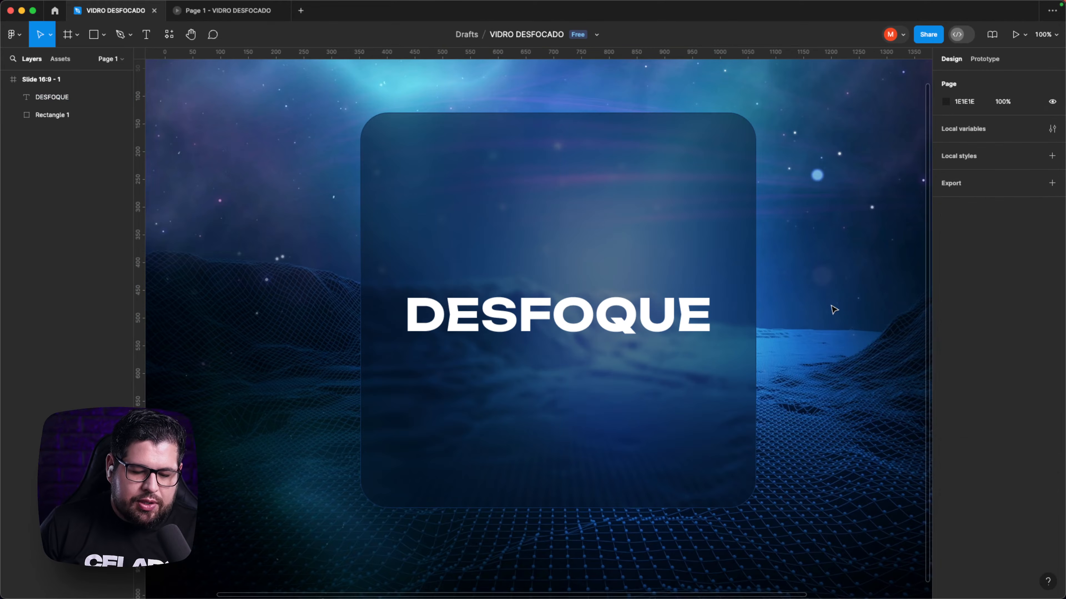
- Shorten the card symmetrically around the text to about 713 × 253
{"action": "scroll", "coordinate": [829, 310], "scroll_direction": "right", "scroll_amount": 2}
{"action": "key", "text": "super+minus"}
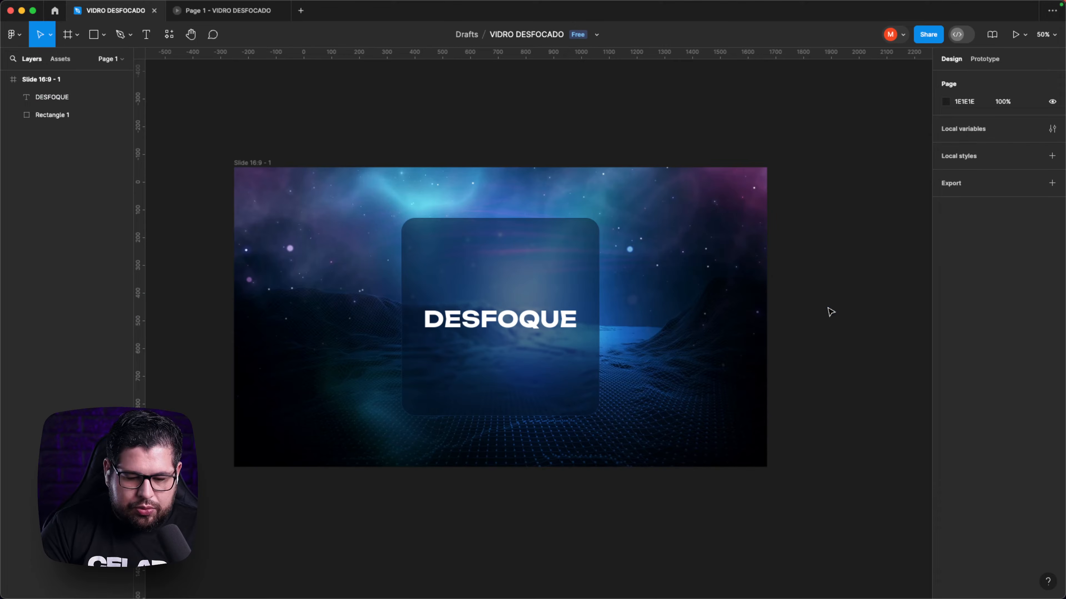
{"action": "scroll", "coordinate": [623, 257], "scroll_direction": "left", "scroll_amount": 2}
{"action": "scroll", "coordinate": [623, 257], "scroll_direction": "down", "scroll_amount": 1}
{"action": "left_click", "coordinate": [609, 235]}
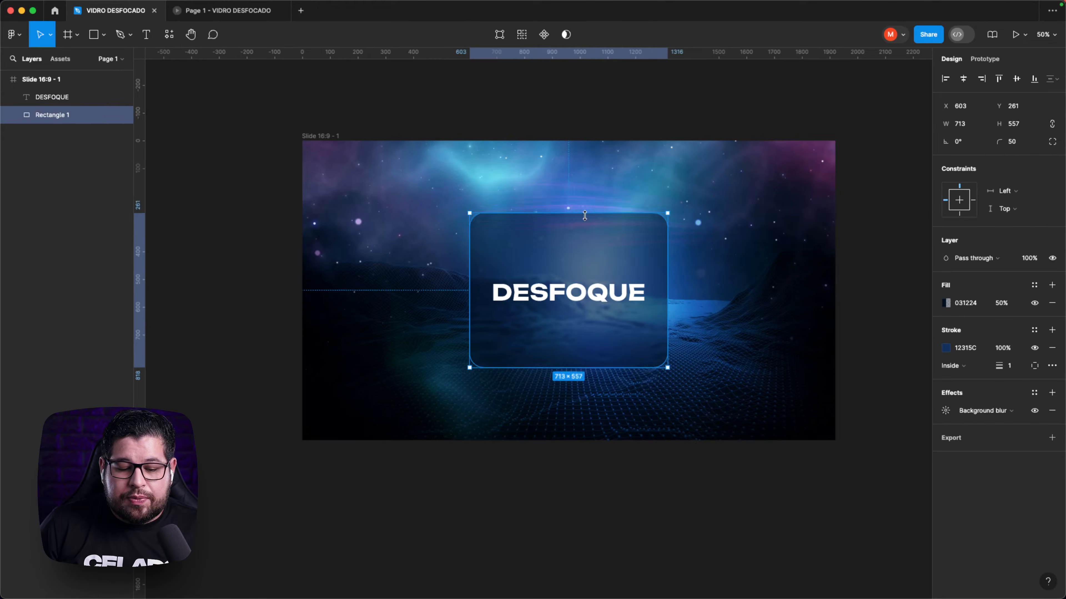
{"action": "left_click_drag", "start_coordinate": [585, 215], "coordinate": [584, 256]}
{"action": "key", "text": "Escape"}
- Enlarge the card about its centre to about 905 × 321 and check the result up close
{"action": "left_click", "coordinate": [624, 271]}
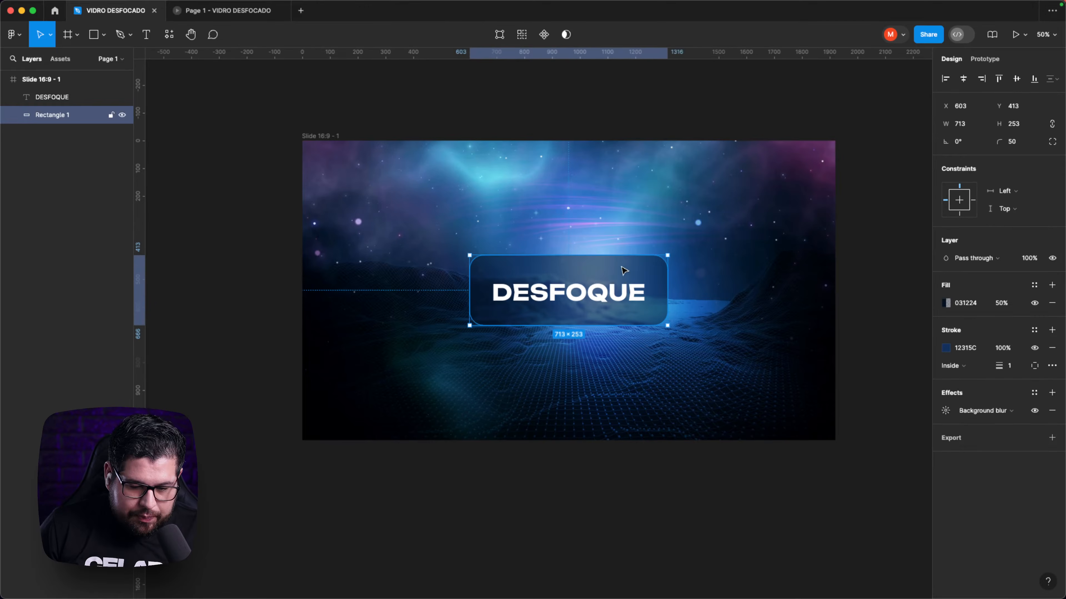
{"action": "left_click_drag", "start_coordinate": [667, 256], "coordinate": [694, 247]}
{"action": "key", "text": "Escape"}
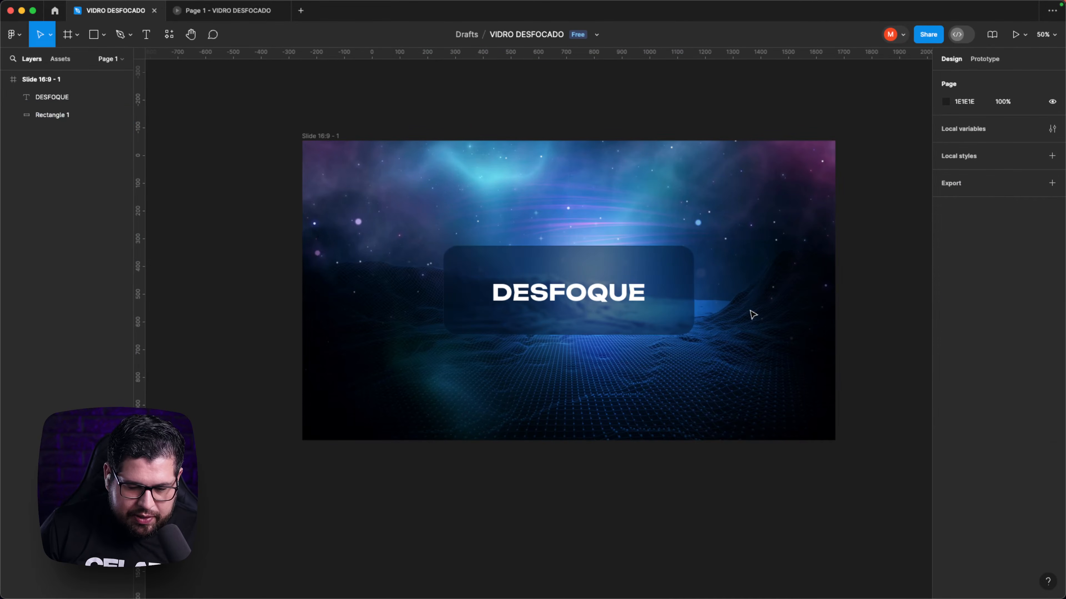
{"action": "left_click", "coordinate": [630, 380]}
{"action": "key", "text": "shift+0"}
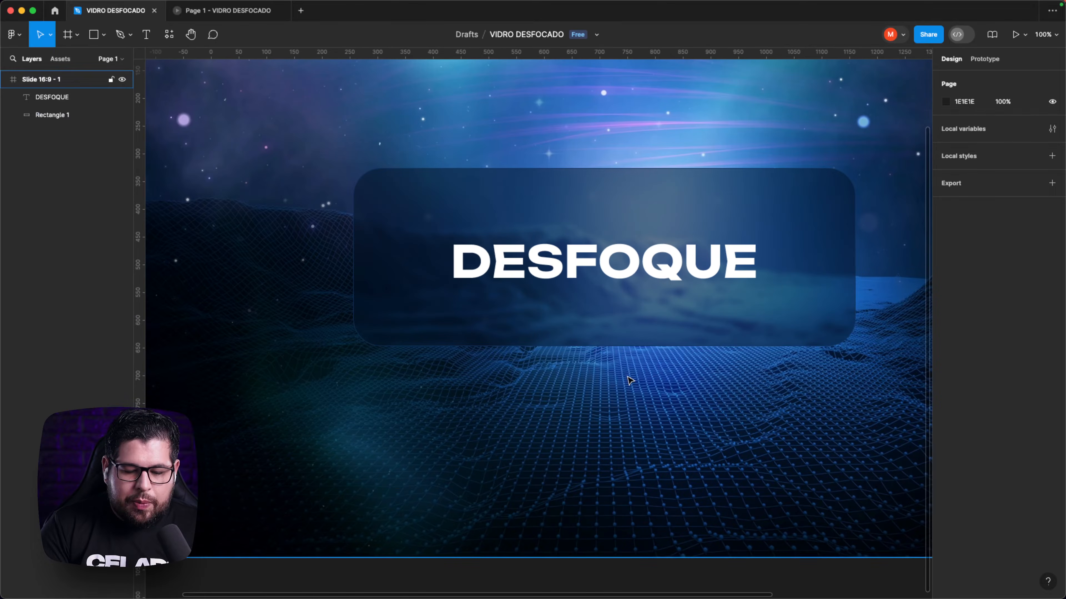
{"action": "key", "text": "Escape"}
{"action": "left_click_drag", "start_coordinate": [628, 380], "coordinate": [578, 410]}
{"action": "left_click", "coordinate": [585, 365]}
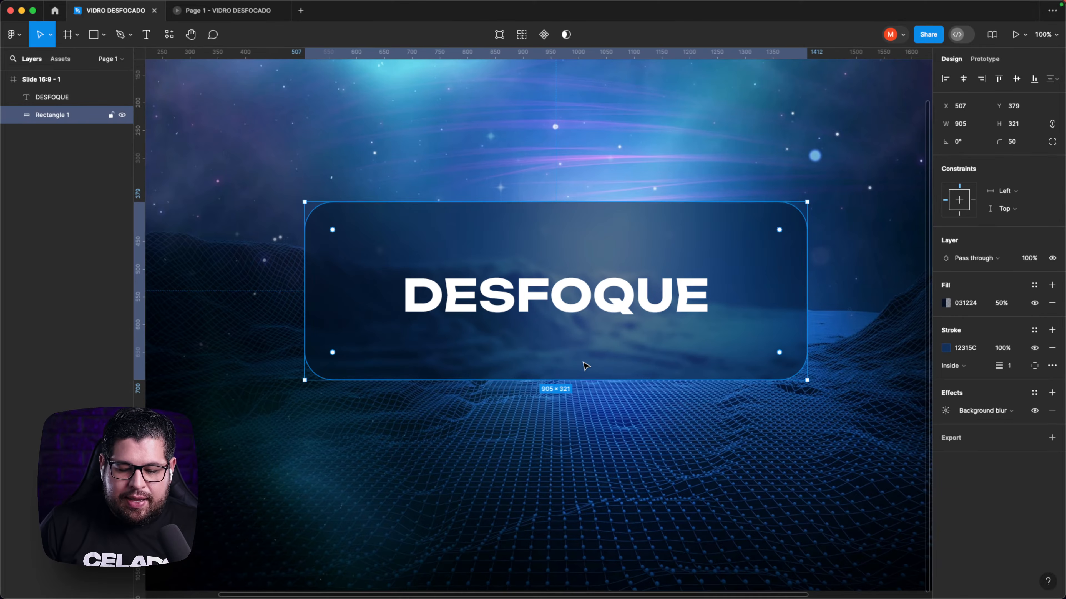
- Switch to the Elementor page editor in the browser and open the page structure navigator
{"action": "key", "text": "ctrl+Up"}
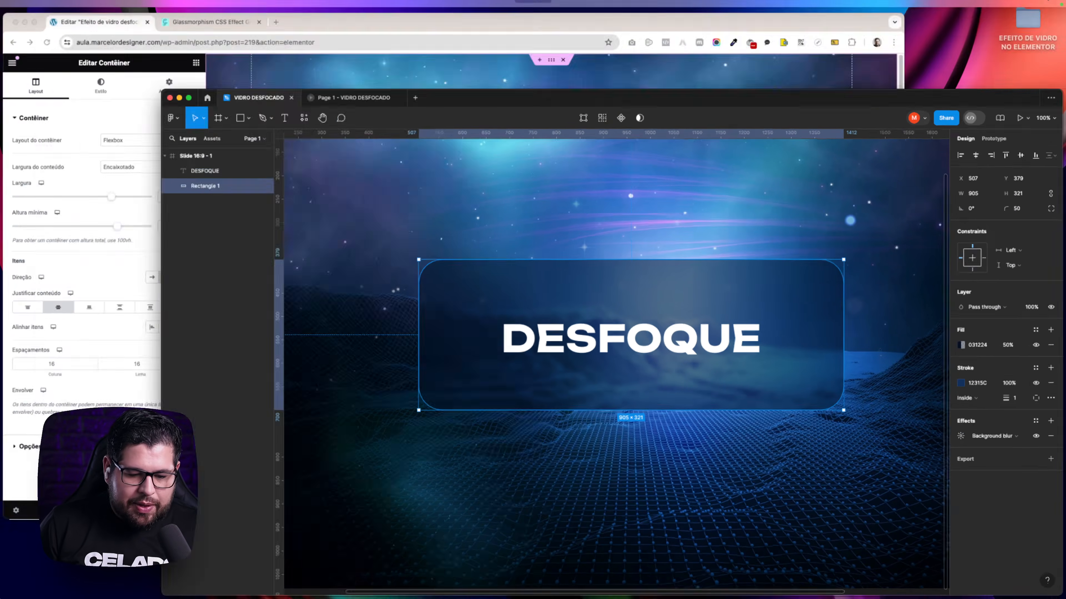
{"action": "left_click", "coordinate": [376, 232]}
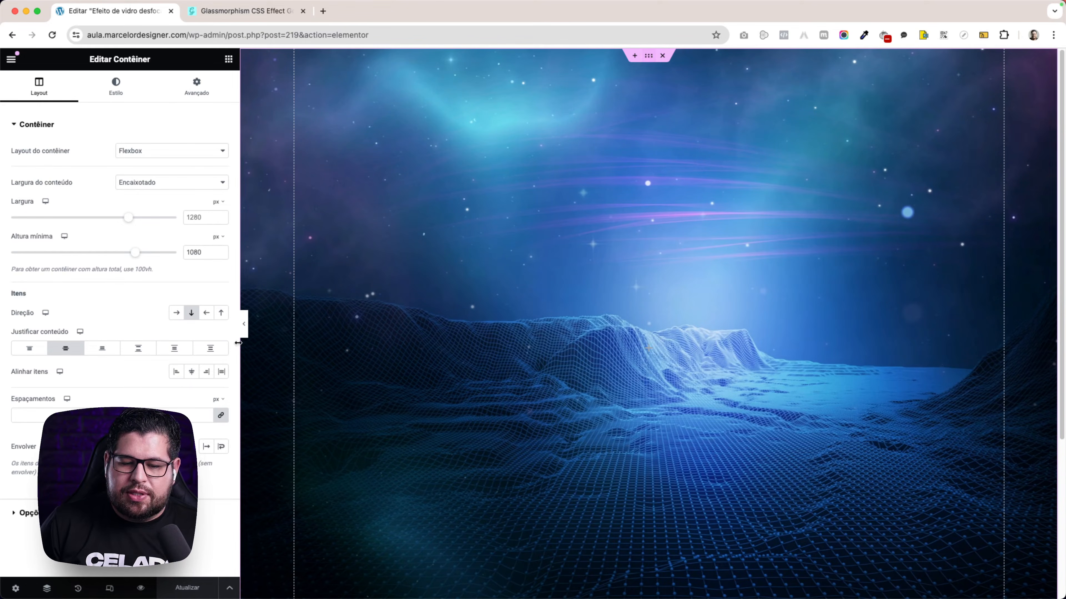
{"action": "left_click", "coordinate": [48, 587]}
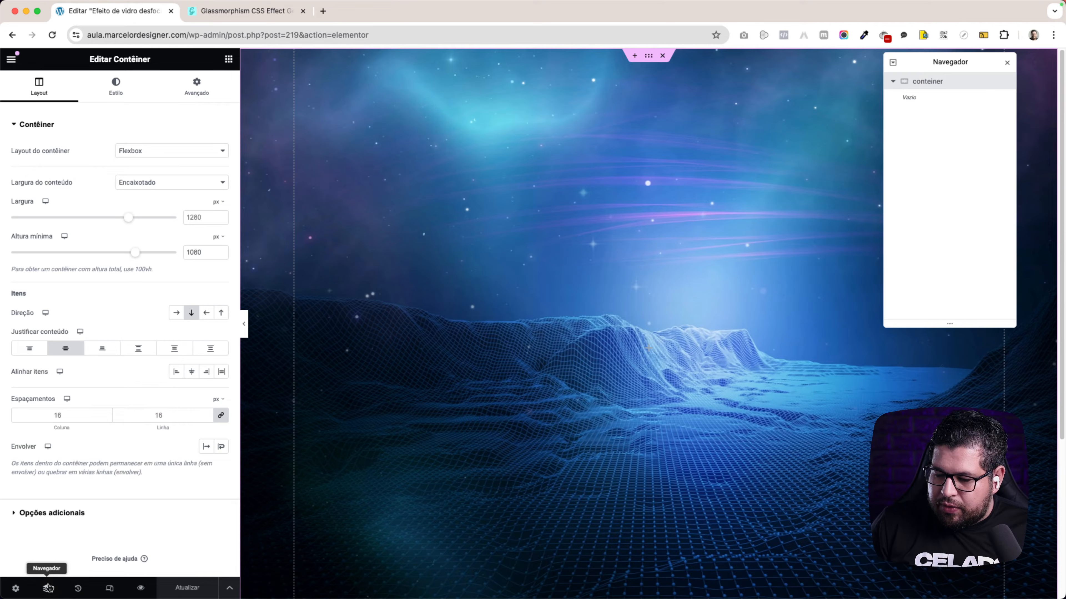
- Rename the page's container to CONTEINER PAI in the navigator
{"action": "double_click", "coordinate": [928, 82]}
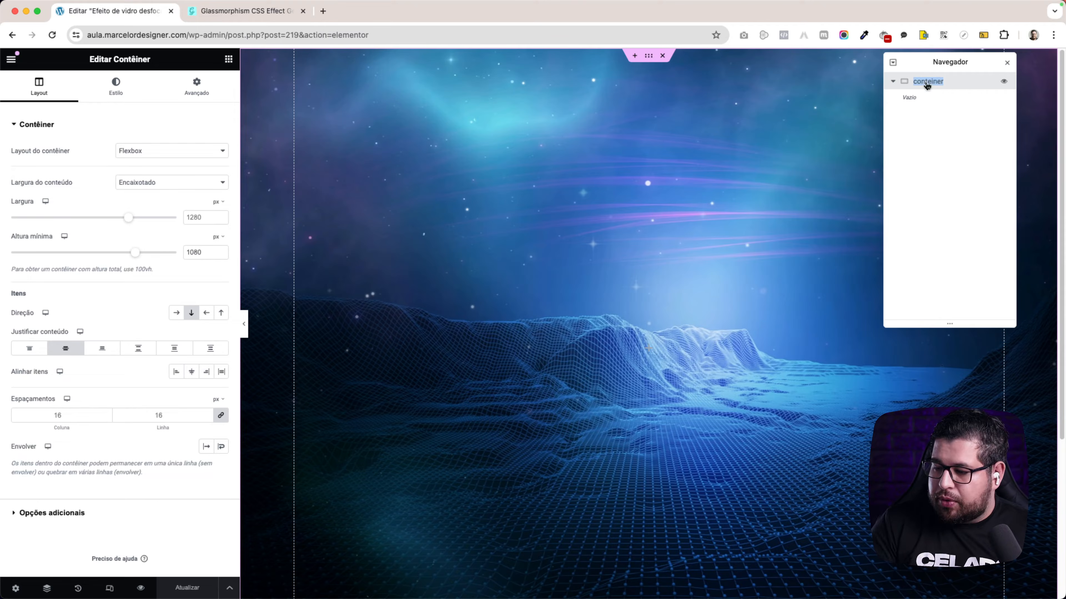
{"action": "key", "text": "Caps_Lock"}
{"action": "type", "text": "CONTE"}
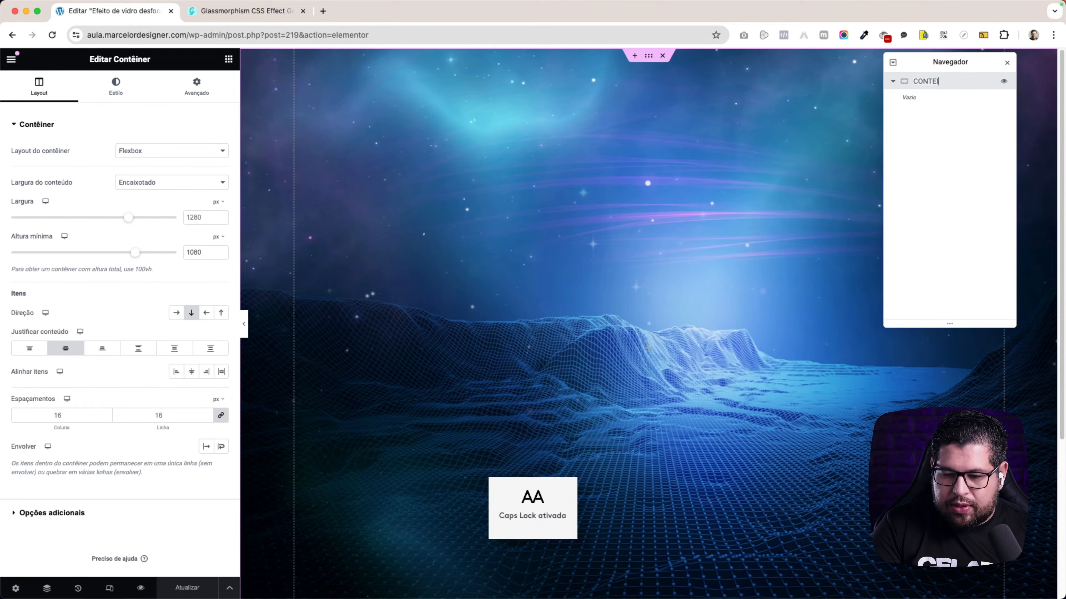
{"action": "type", "text": "INER PAI"}
{"action": "key", "text": "Return"}
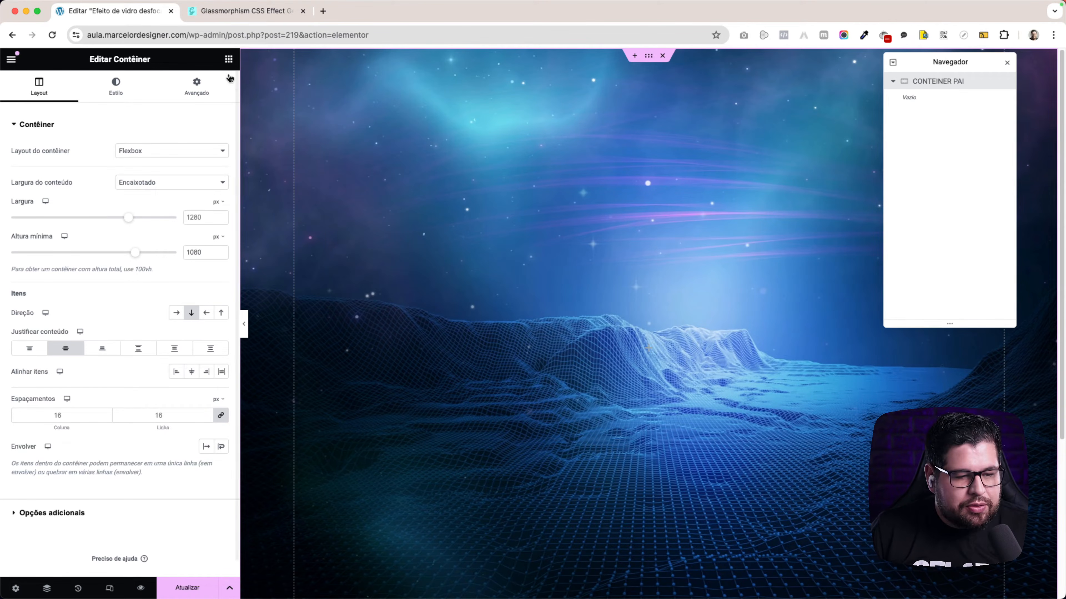
- Insert a new element from the widget library into the CONTEINER PAI container
{"action": "left_click", "coordinate": [228, 59]}
{"action": "left_click_drag", "start_coordinate": [31, 235], "coordinate": [535, 305]}
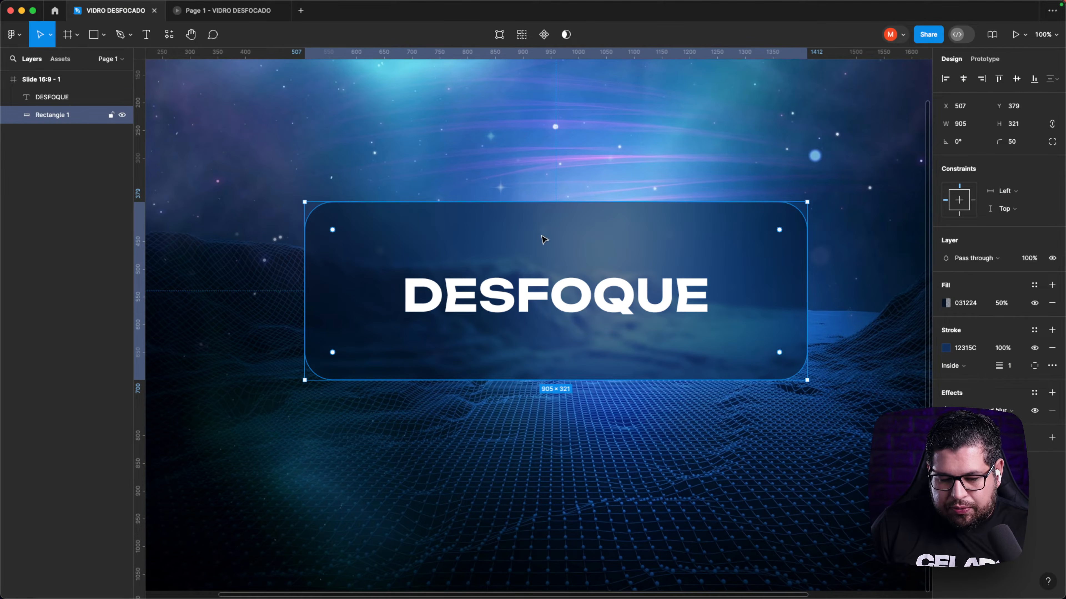
- Check the card's width and height in the Figma design
{"action": "mouse_move", "coordinate": [520, 373]}
{"action": "left_mouse_down"}
{"action": "mouse_move", "coordinate": [562, 403]}
{"action": "mouse_move", "coordinate": [593, 406]}
{"action": "left_mouse_up"}
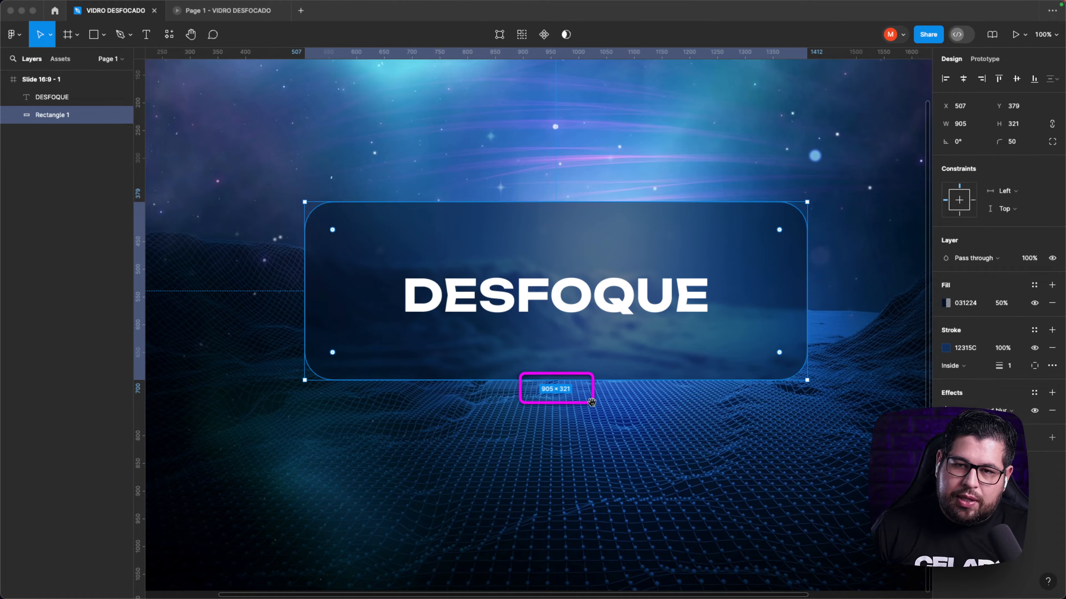
{"action": "key", "text": "Escape"}
{"action": "left_click_drag", "start_coordinate": [533, 381], "coordinate": [554, 400]}
{"action": "key", "text": "Escape"}
- Switch to the Elementor editor and narrow the content width of CONTEINER PAI to about 929 px
{"action": "key", "text": "ctrl+Up"}
{"action": "left_click", "coordinate": [435, 180]}
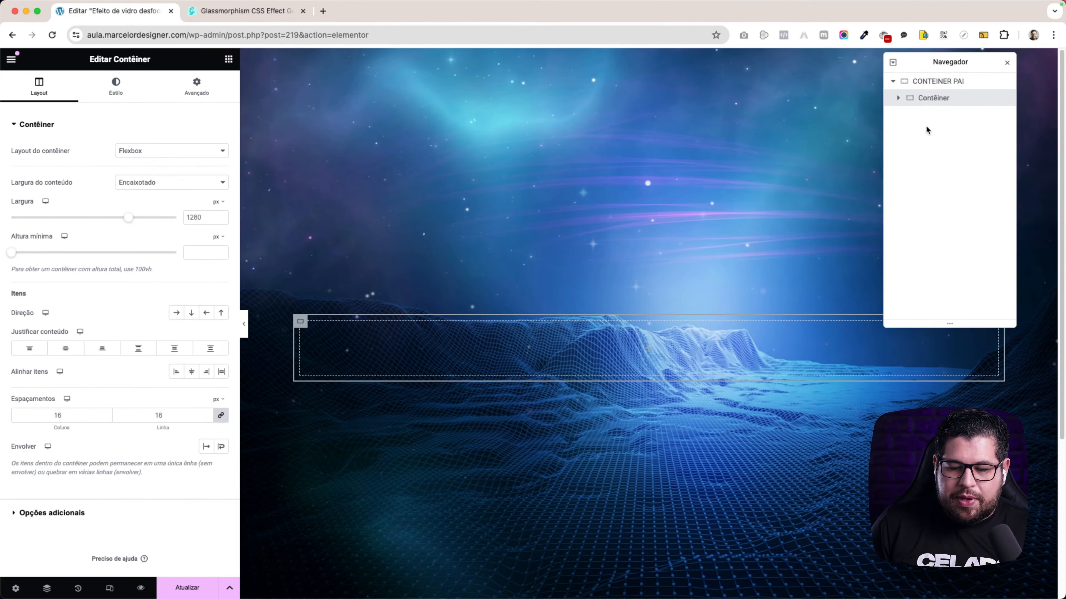
{"action": "left_click", "coordinate": [926, 82]}
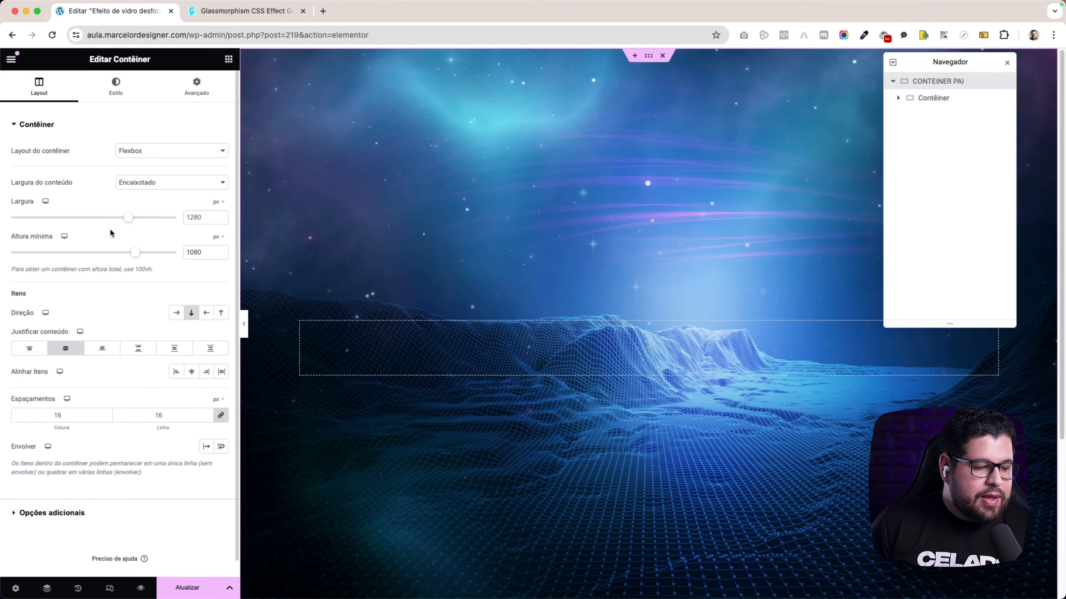
{"action": "left_click_drag", "start_coordinate": [127, 218], "coordinate": [76, 217]}
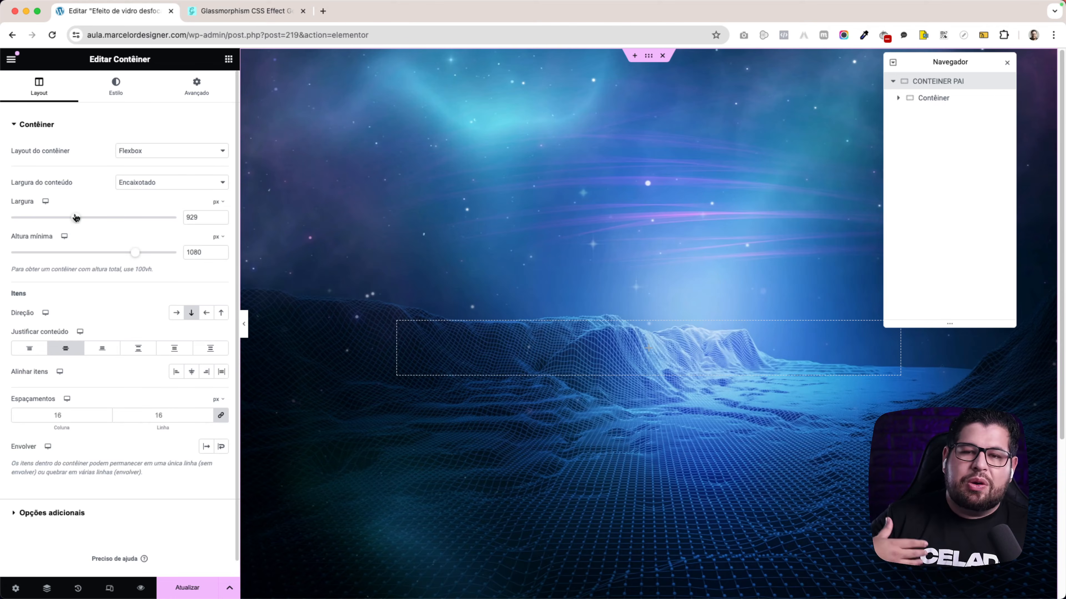
{"action": "left_click_drag", "start_coordinate": [4, 170], "coordinate": [233, 198]}
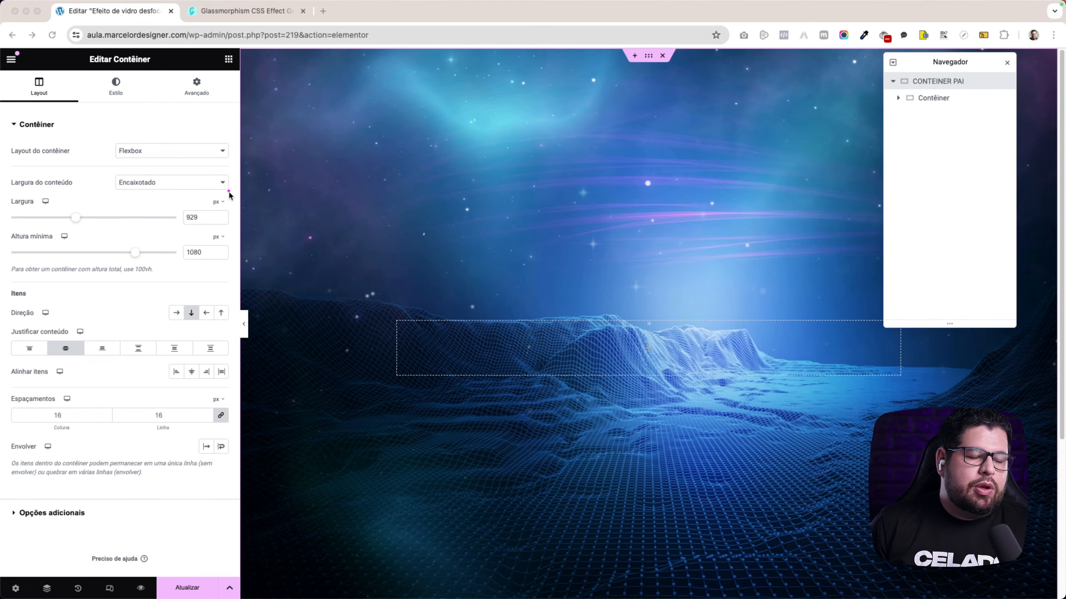
- Switch to Figma and set the card to 920 wide and 320 high, with its proportions unlocked
{"action": "key", "text": "ctrl+Up"}
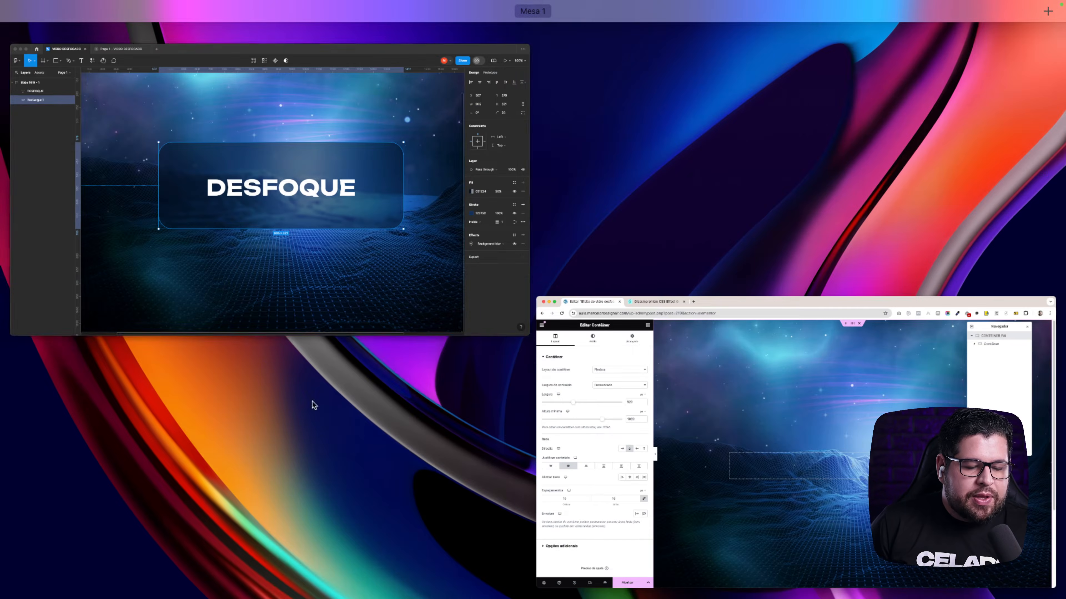
{"action": "left_click", "coordinate": [358, 309]}
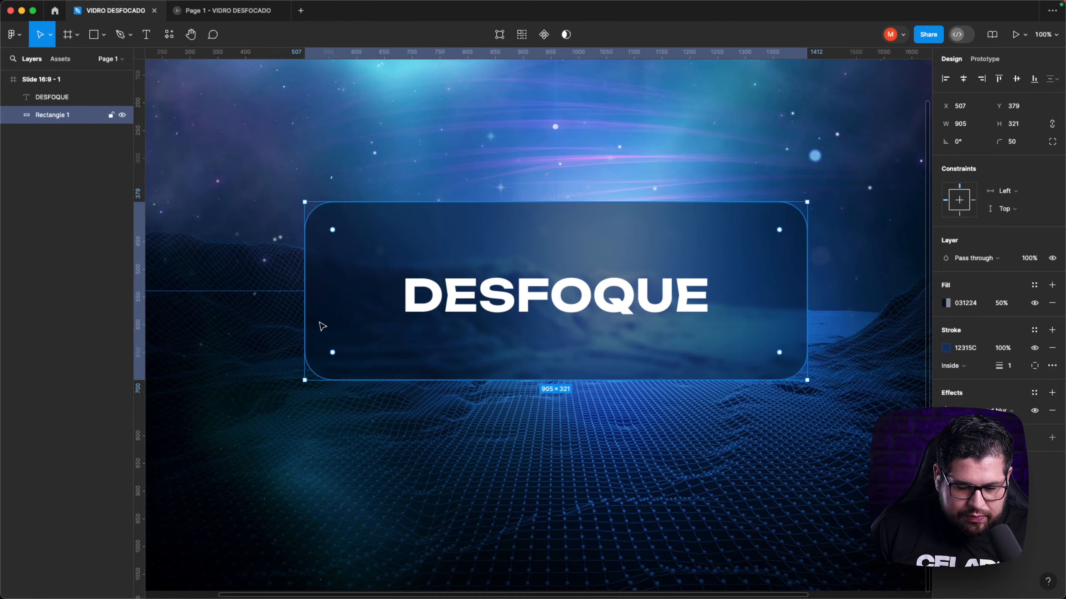
{"action": "left_click_drag", "start_coordinate": [305, 312], "coordinate": [297, 312]}
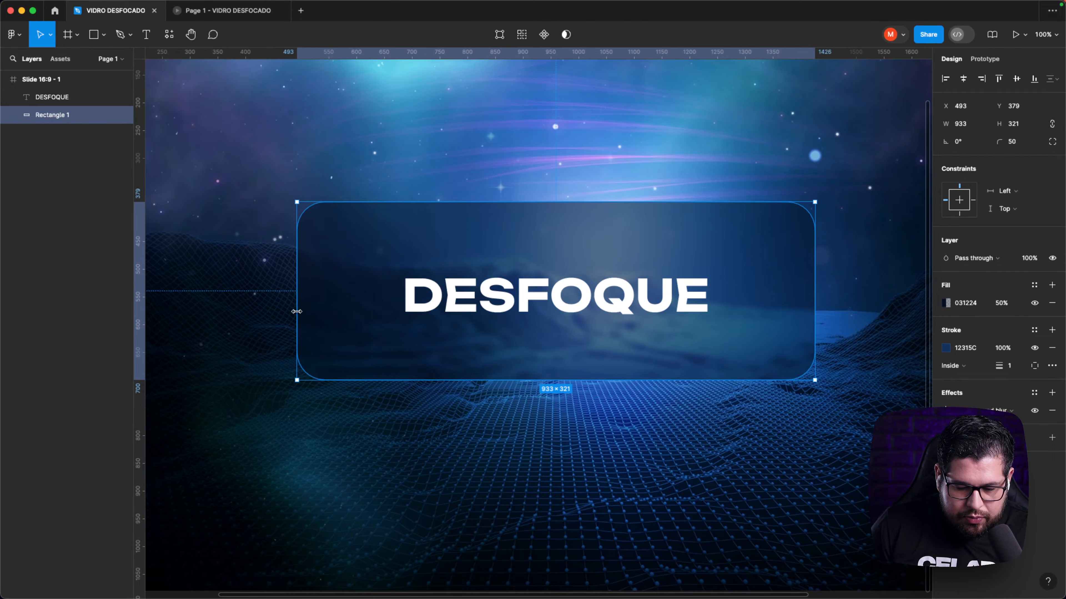
{"action": "left_click", "coordinate": [981, 124]}
{"action": "type", "text": "900"}
{"action": "key", "text": "Return"}
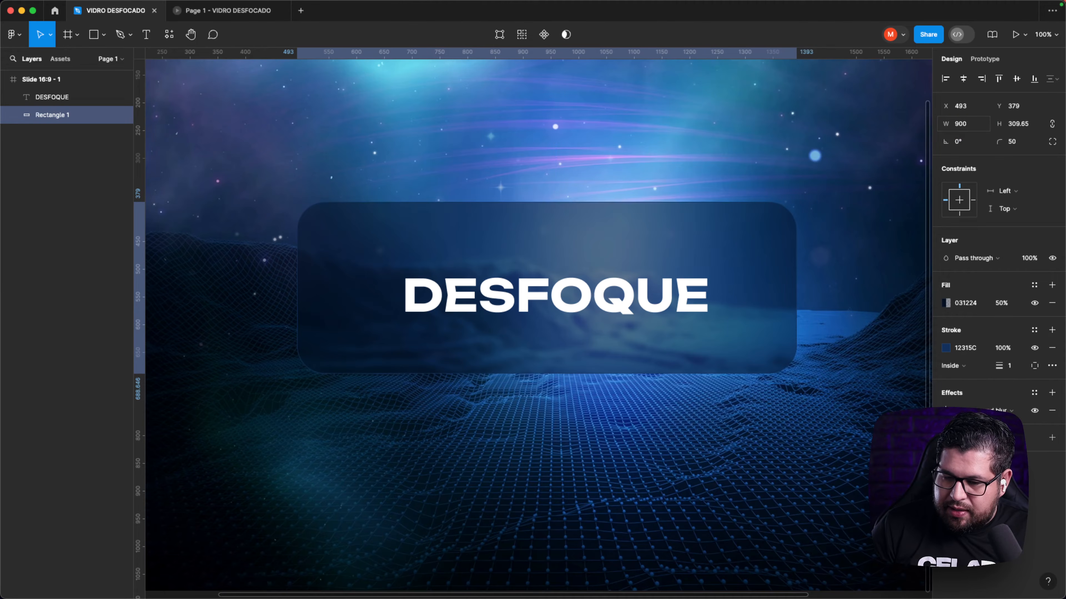
{"action": "type", "text": "92"}
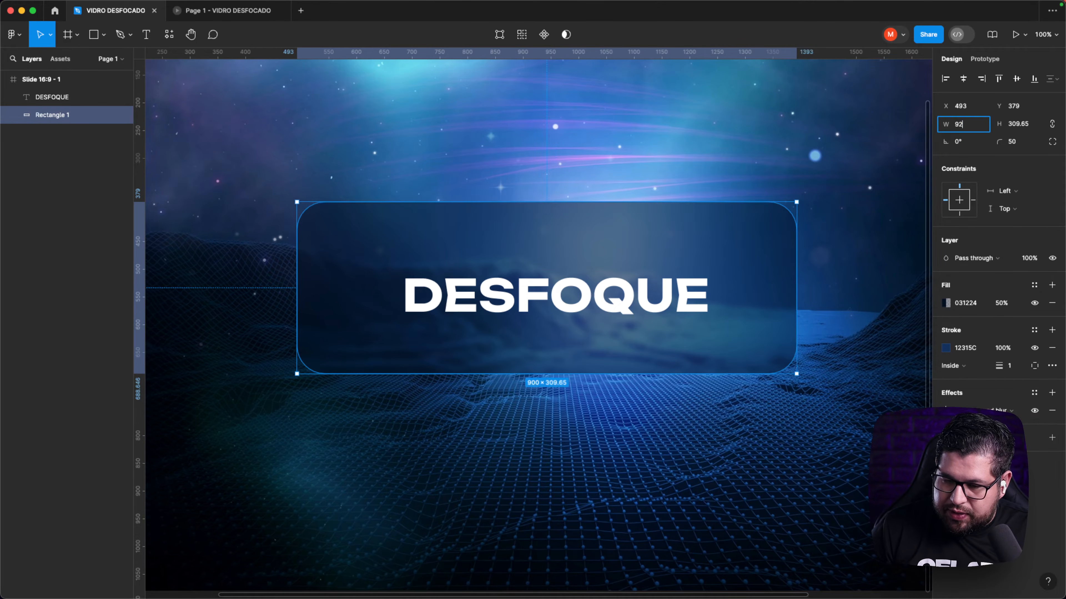
{"action": "type", "text": "0"}
{"action": "key", "text": "Return"}
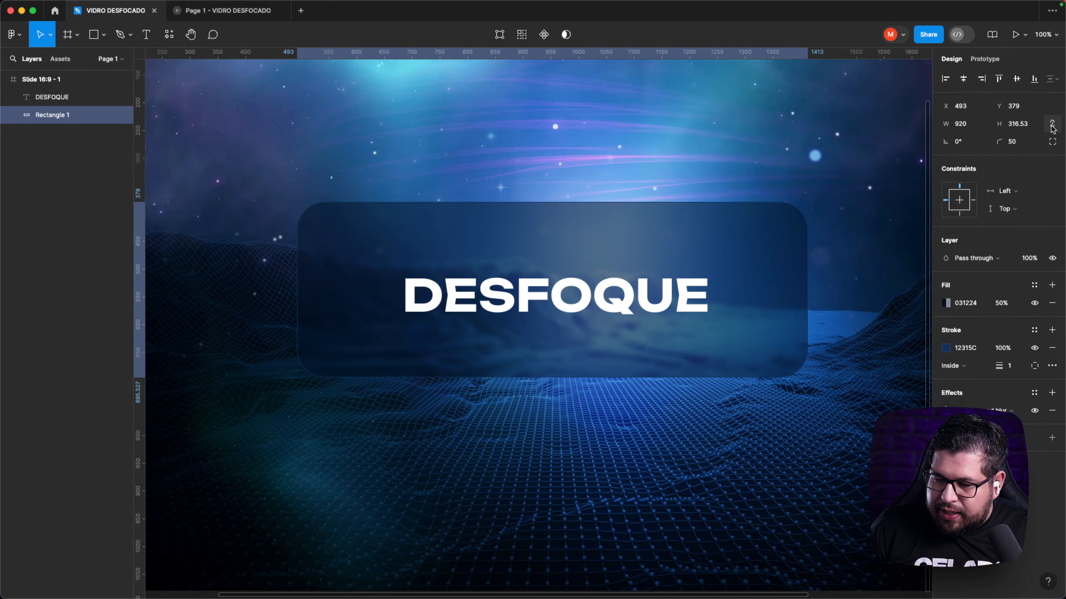
{"action": "left_click", "coordinate": [1022, 125]}
{"action": "type", "text": "320"}
{"action": "key", "text": "Return"}
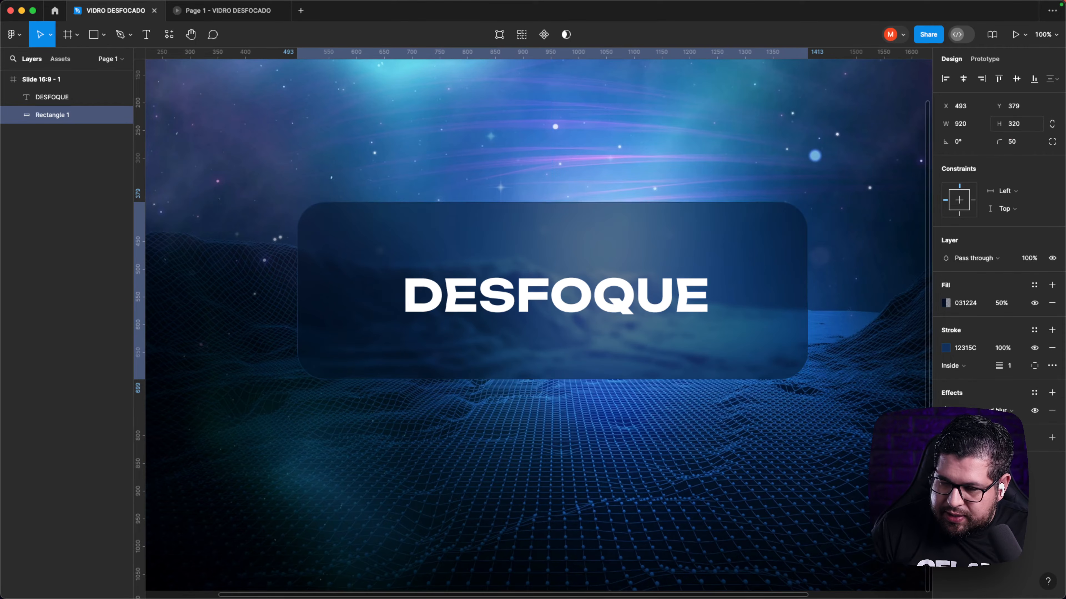
- Centre the card on the slide and stretch the DESFOQUE text box to match it, aligning the text to the vertical middle
{"action": "left_click_drag", "start_coordinate": [718, 335], "coordinate": [811, 300]}
{"action": "left_click", "coordinate": [719, 304]}
{"action": "left_click_drag", "start_coordinate": [606, 267], "coordinate": [605, 204]}
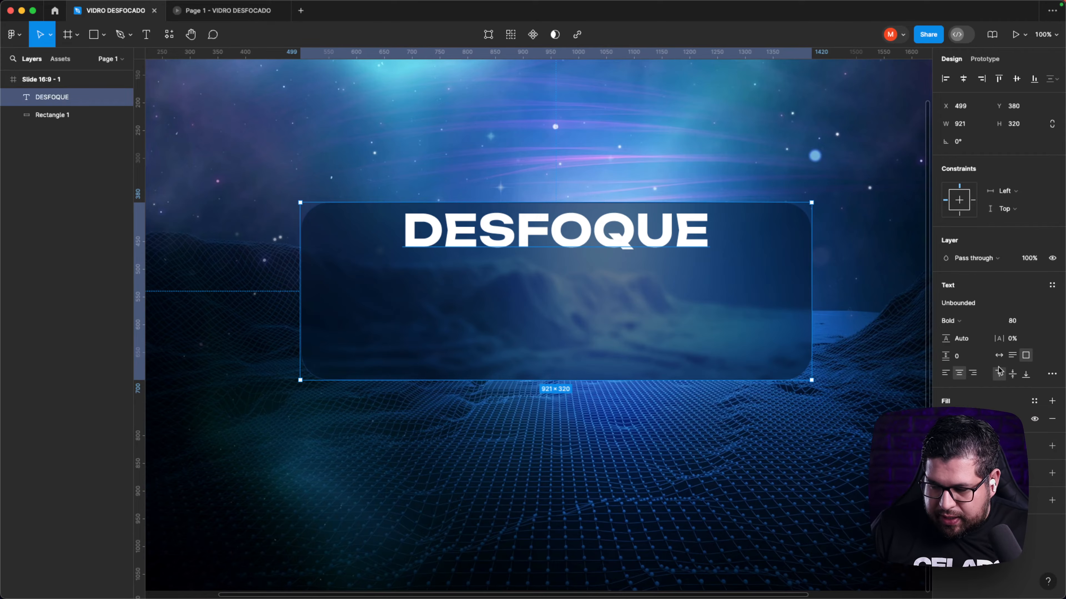
{"action": "left_click", "coordinate": [1014, 375]}
{"action": "left_click", "coordinate": [882, 344]}
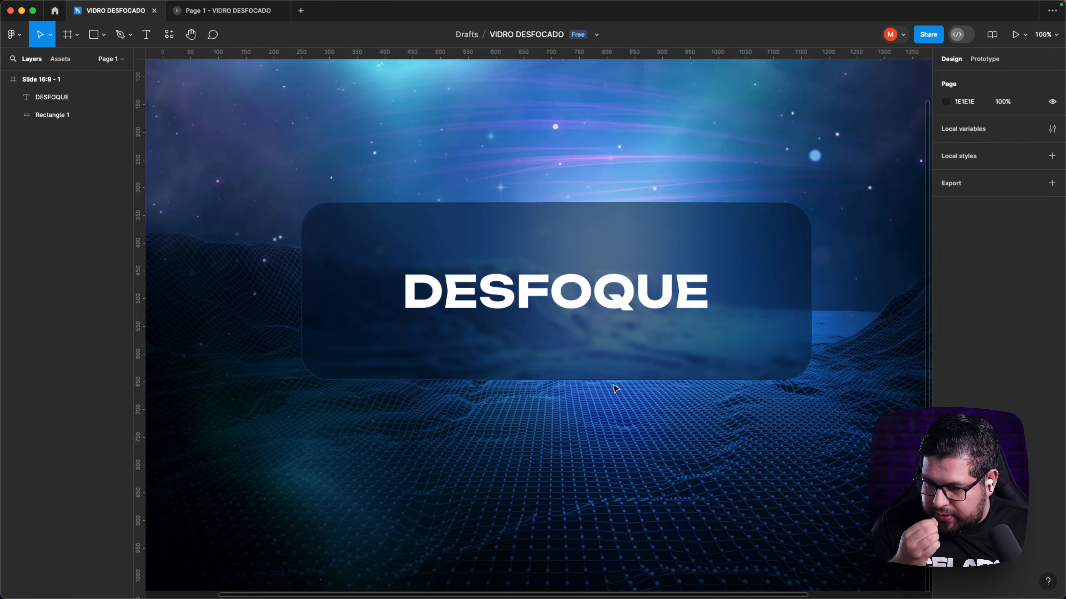
{"action": "left_click", "coordinate": [596, 354]}
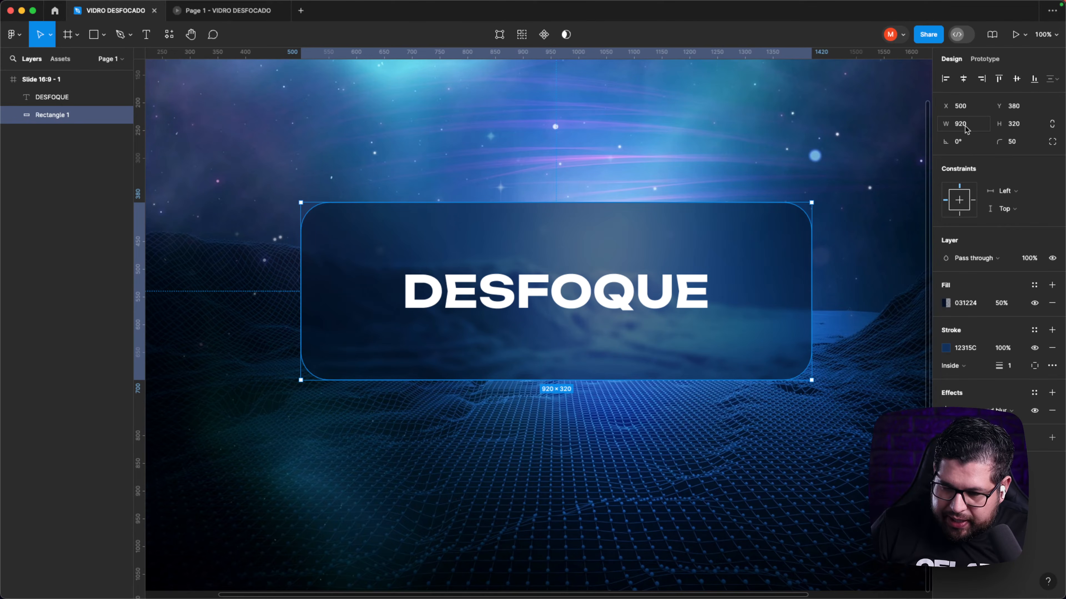
- Switch to Elementor and set the content width of CONTEINER PAI to 920 px
{"action": "key", "text": "ctrl+Up"}
{"action": "left_click", "coordinate": [232, 308]}
{"action": "left_click_drag", "start_coordinate": [205, 217], "coordinate": [140, 216]}
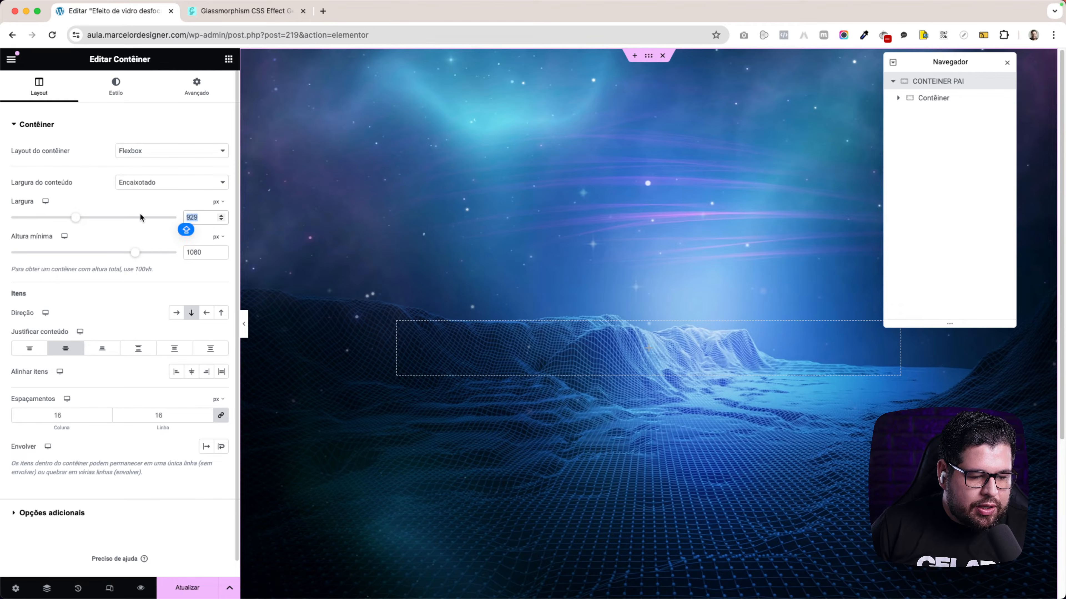
{"action": "type", "text": "920"}
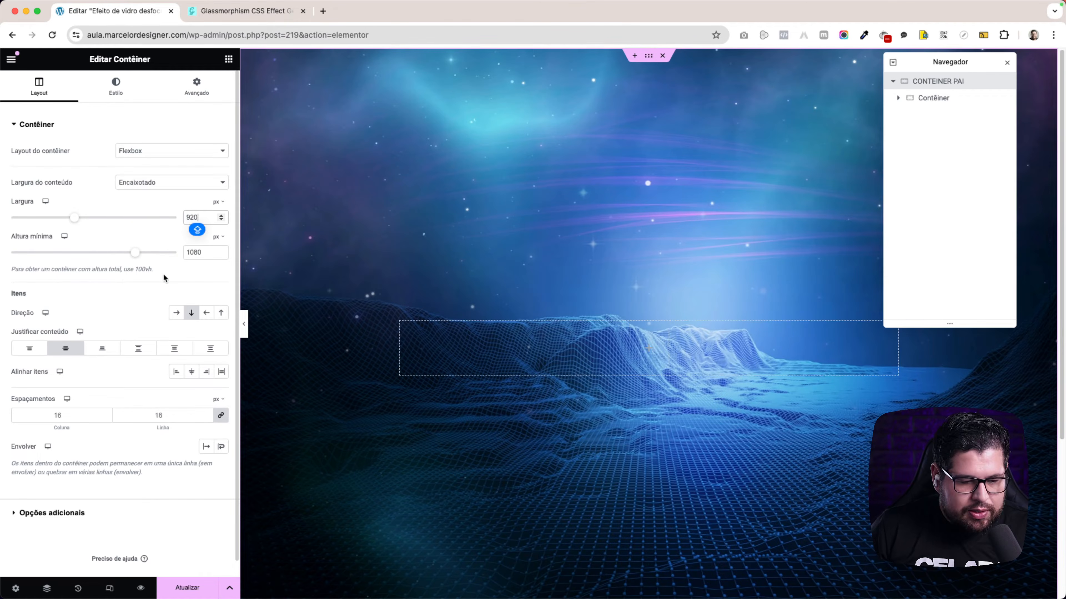
- Set the inner container's minimum height to 320 px, checking it against the card's height in Figma
{"action": "left_click", "coordinate": [402, 323]}
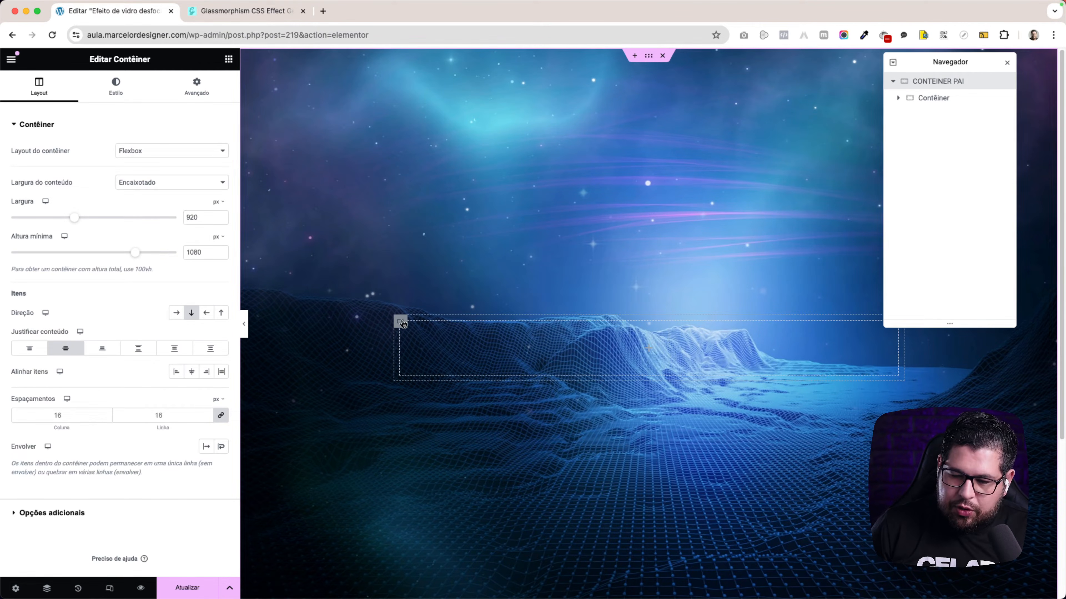
{"action": "left_click", "coordinate": [402, 323]}
{"action": "key", "text": "super+Tab"}
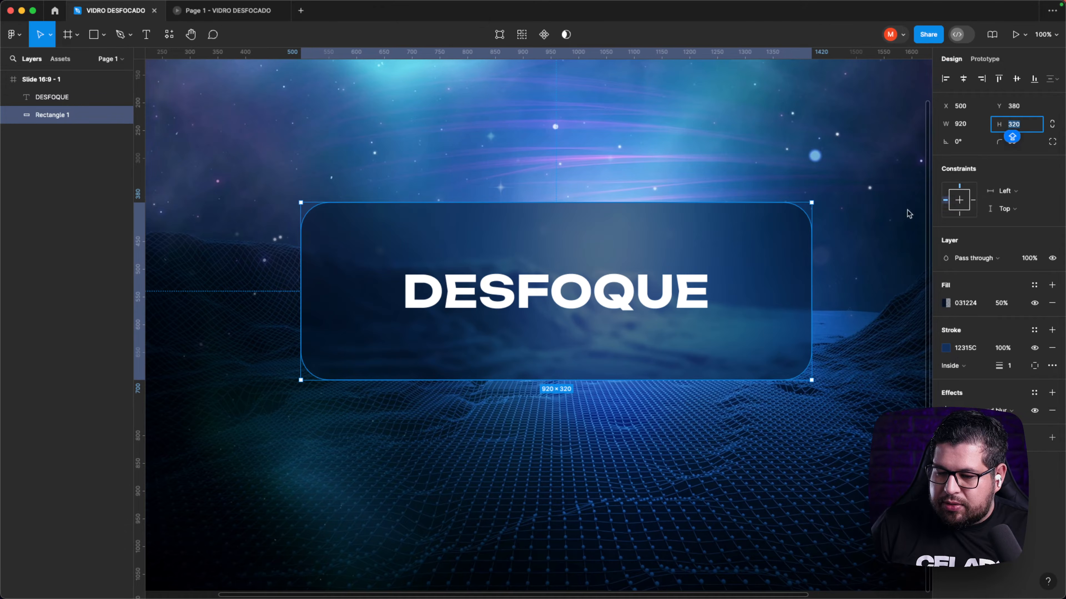
{"action": "key", "text": "super+Tab"}
{"action": "left_click", "coordinate": [201, 252]}
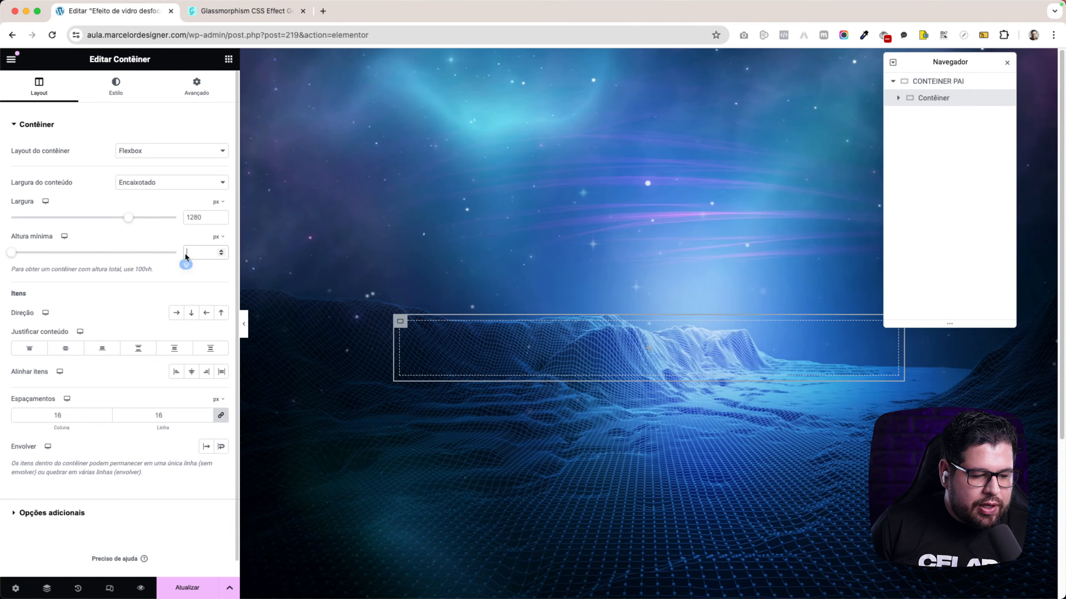
{"action": "type", "text": "320"}
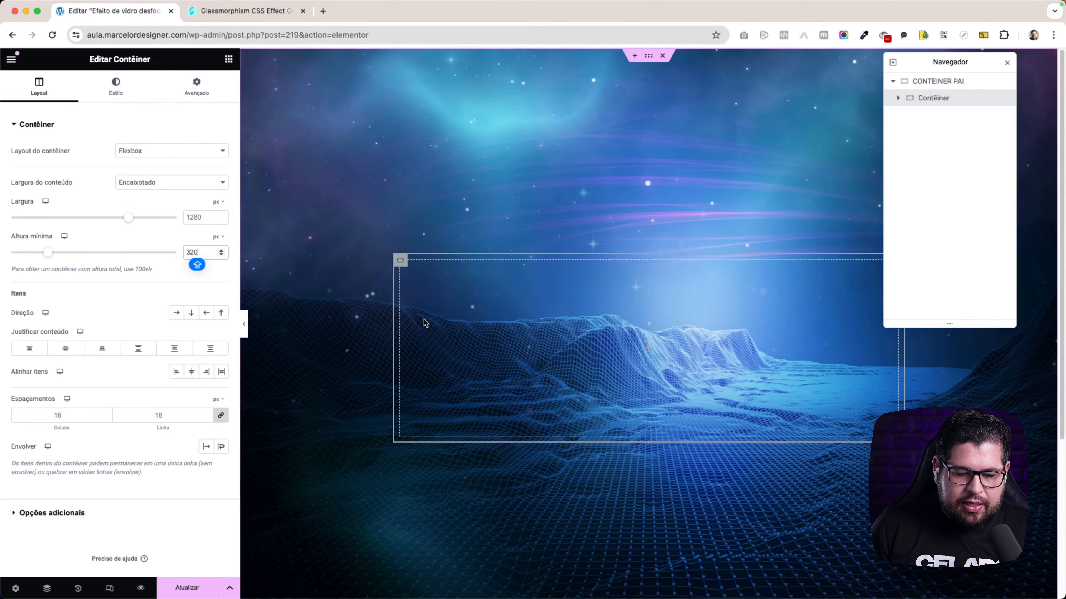
- Switch to Figma and check the card's corner radius
{"action": "key", "text": "super+Tab"}
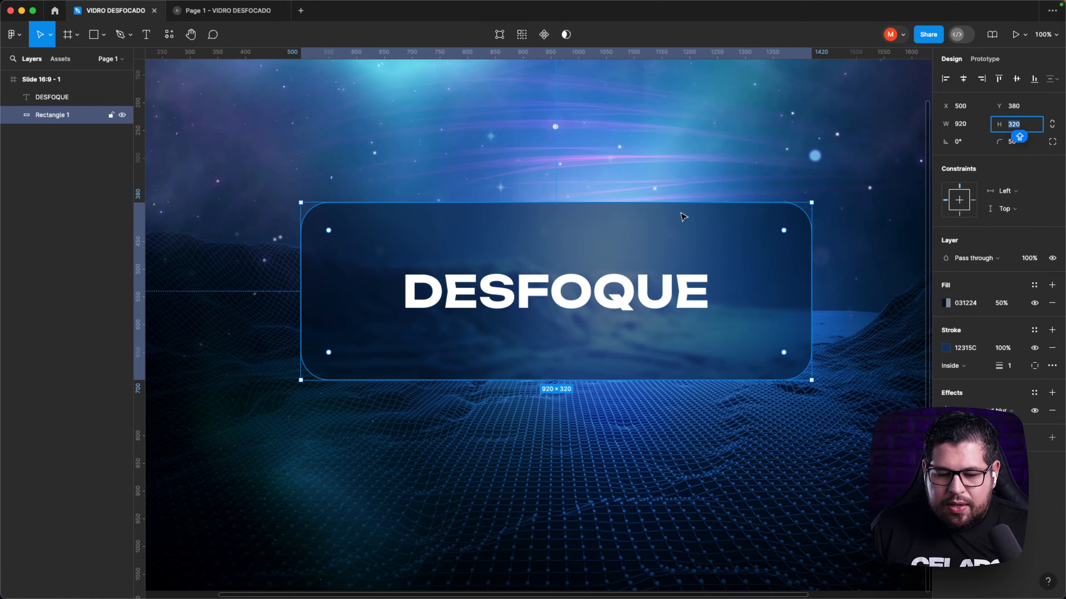
{"action": "key", "text": "ctrl+shift+a"}
{"action": "left_click_drag", "start_coordinate": [991, 133], "coordinate": [1021, 153]}
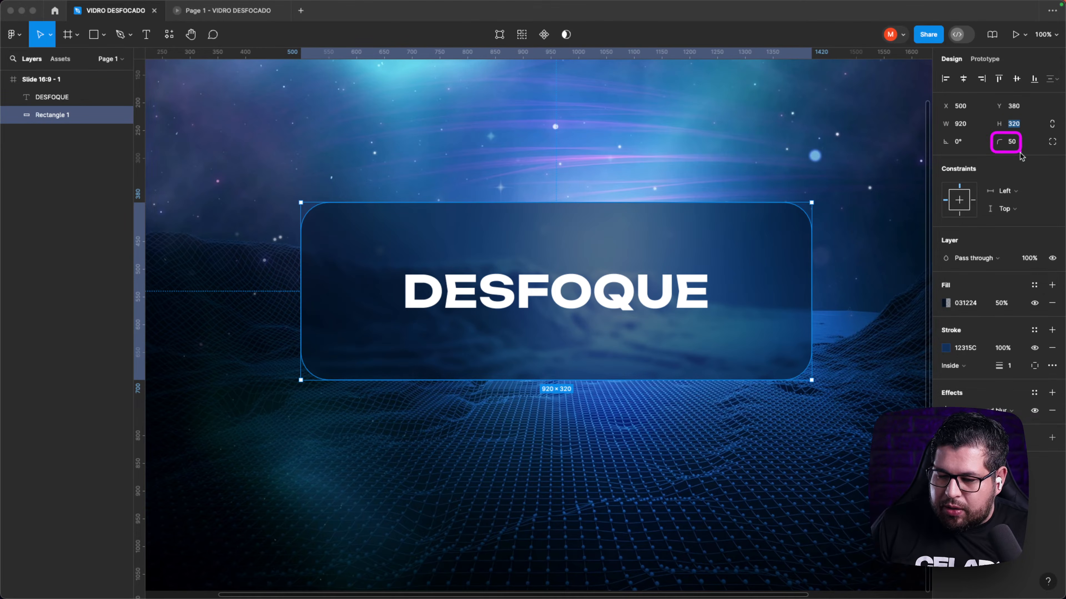
{"action": "key", "text": "Escape"}
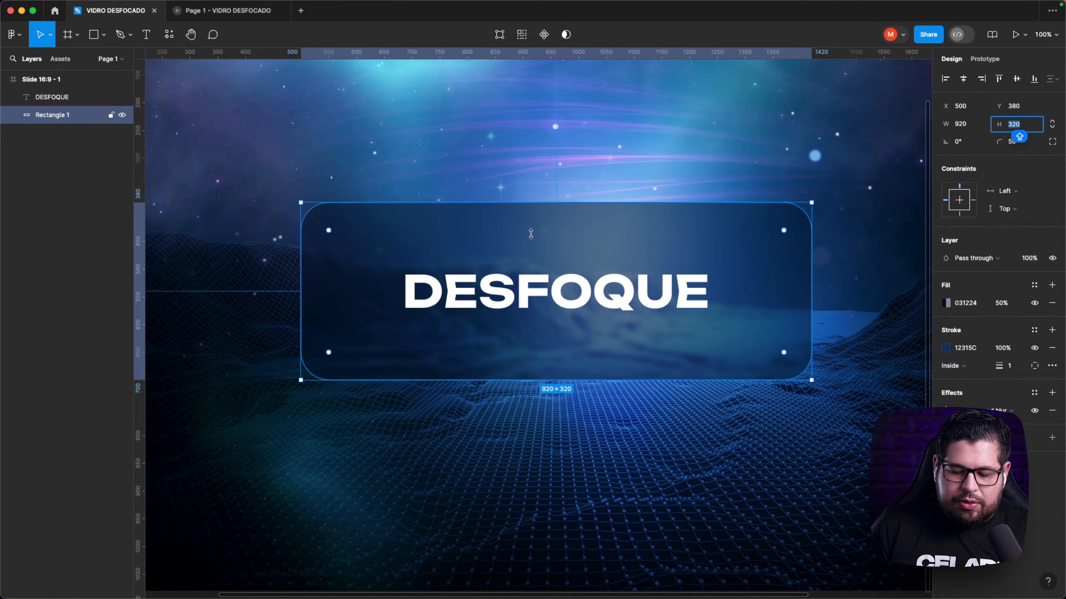
- Switch to Elementor and give the inner container a border radius of 50 px on all corners
{"action": "key", "text": "ctrl+Up"}
{"action": "left_click", "coordinate": [230, 289]}
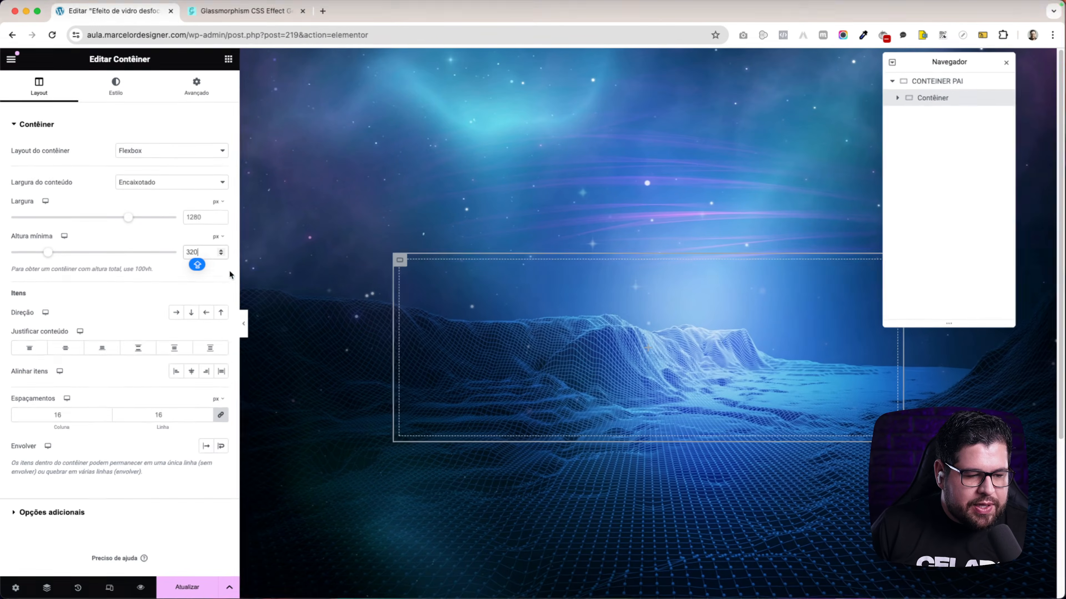
{"action": "left_click", "coordinate": [130, 98]}
{"action": "left_click", "coordinate": [107, 124]}
{"action": "left_click", "coordinate": [84, 179]}
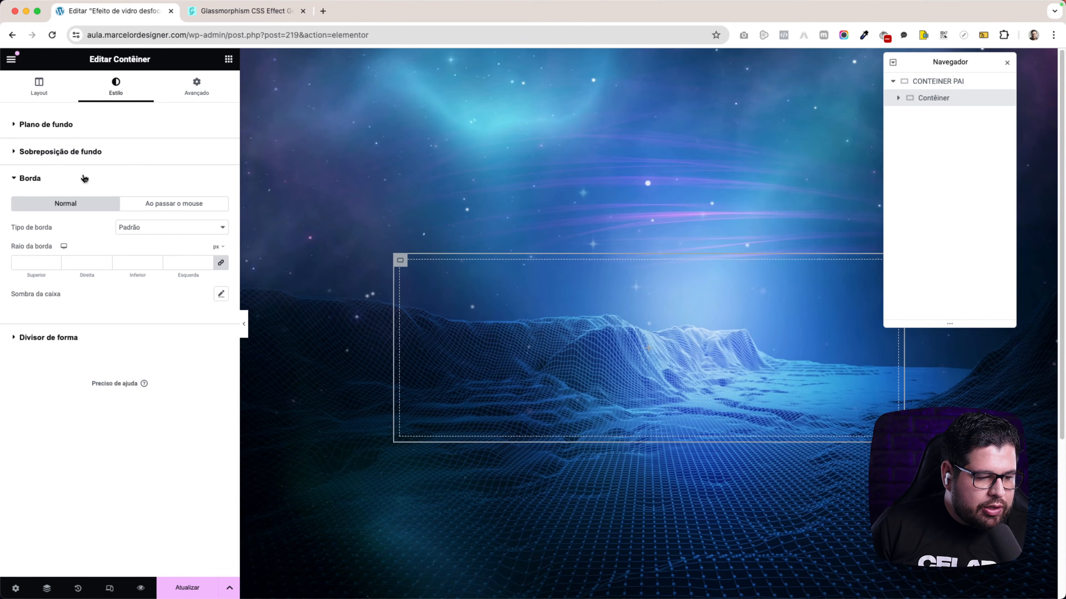
{"action": "left_click", "coordinate": [45, 263]}
{"action": "type", "text": "50"}
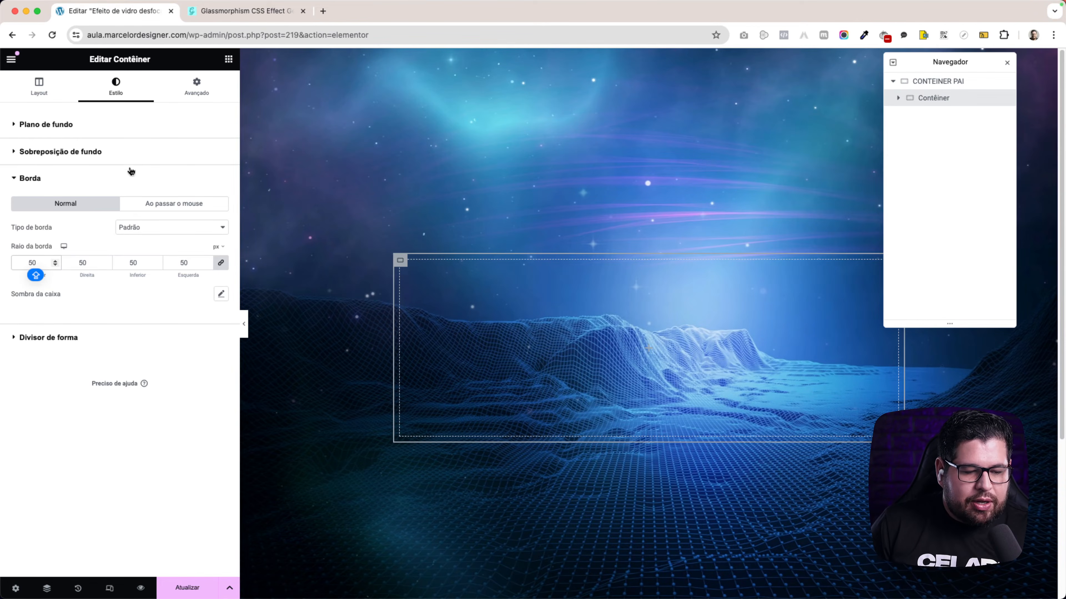
- Give the inner container a classic background in colour 031224, copied from the card's fill in Figma
{"action": "left_click", "coordinate": [101, 132]}
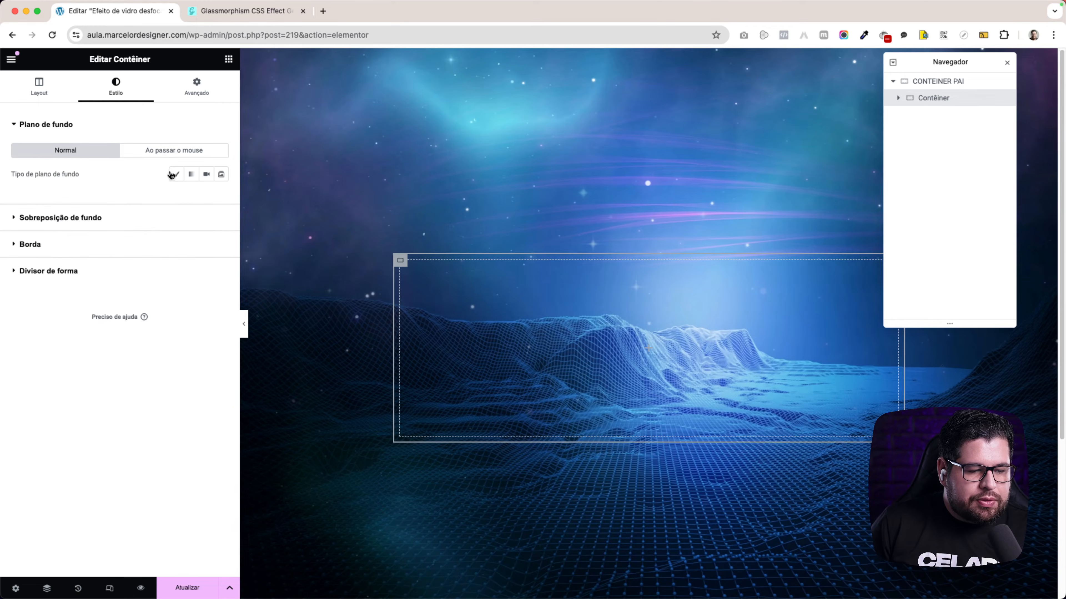
{"action": "left_click", "coordinate": [177, 174]}
{"action": "key", "text": "ctrl+Up"}
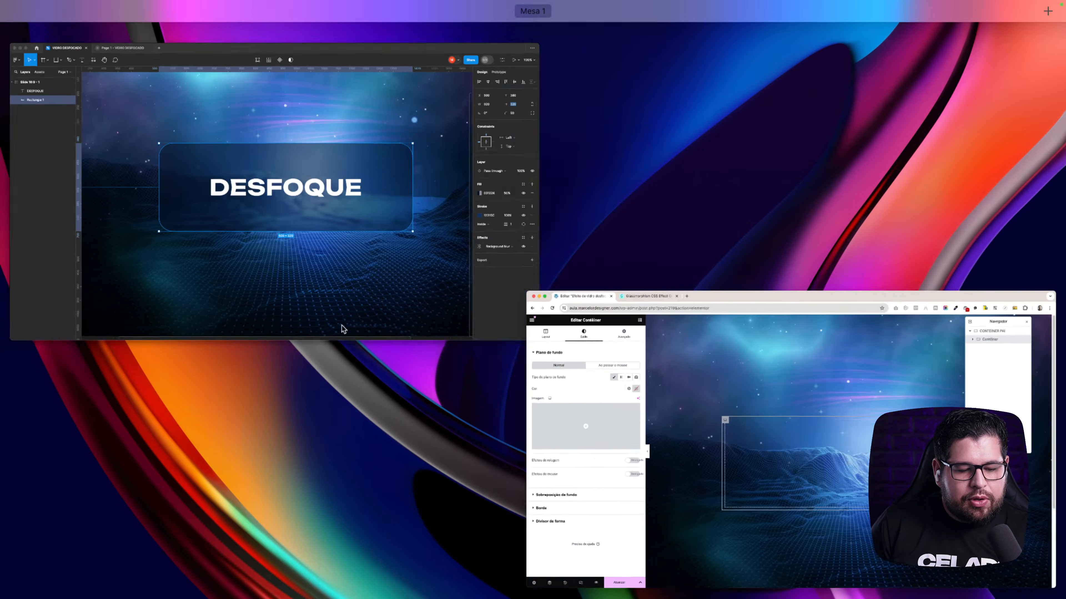
{"action": "left_click", "coordinate": [368, 223]}
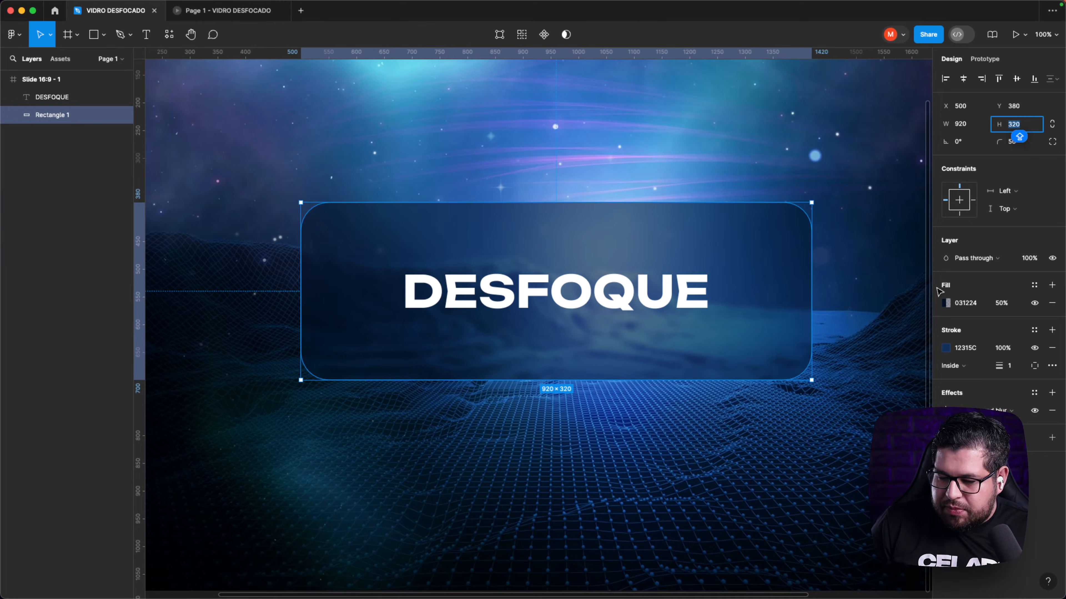
{"action": "left_click", "coordinate": [972, 306]}
{"action": "key", "text": "super+c"}
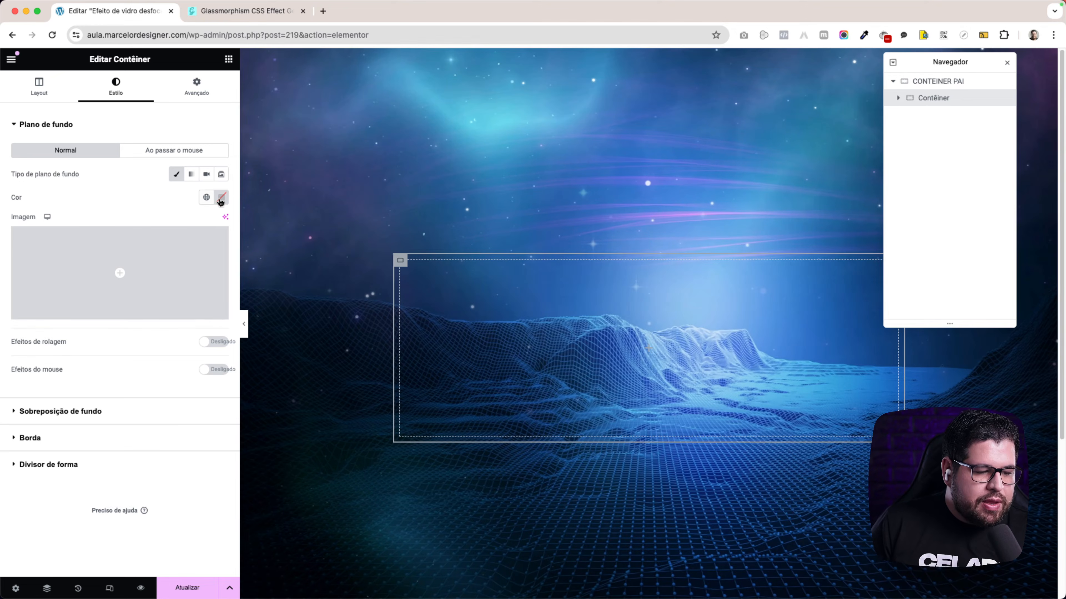
{"action": "left_click", "coordinate": [221, 198]}
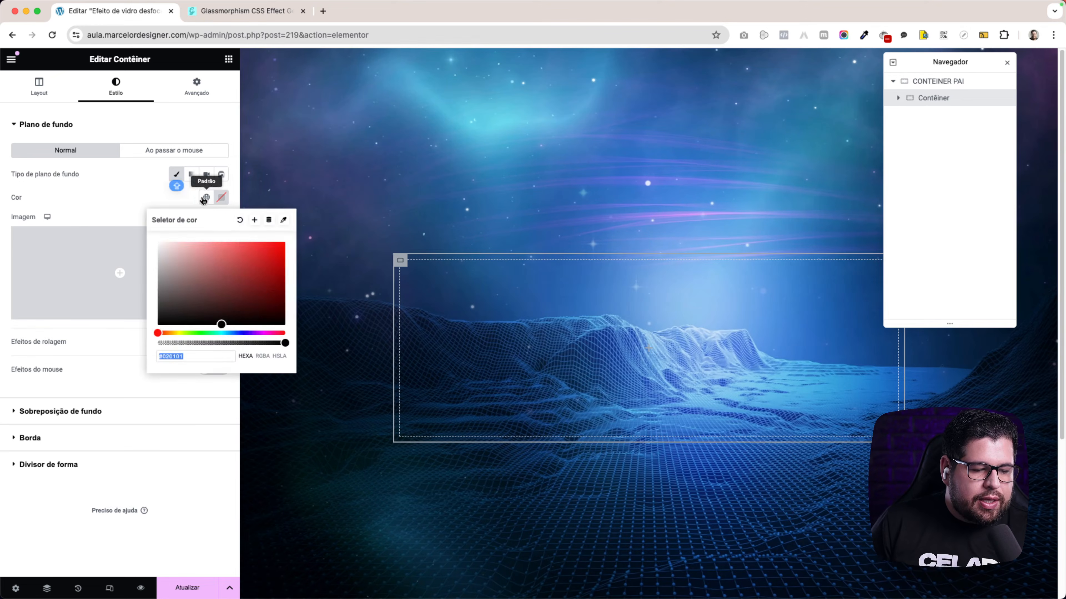
{"action": "key", "text": "super+v"}
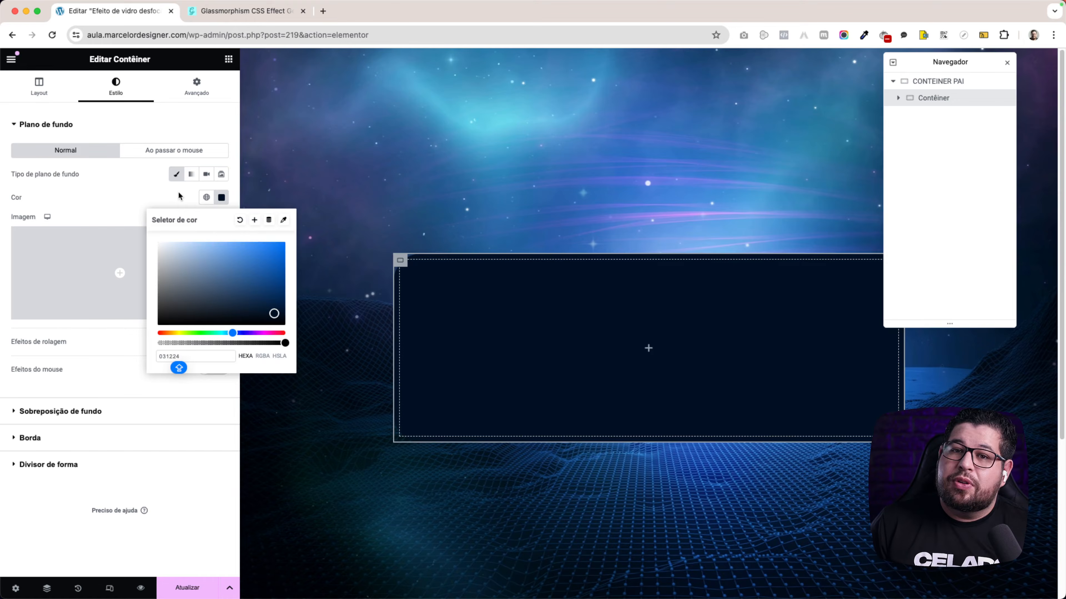
- Switch to Figma and check the opacity of the card's fill
{"action": "key", "text": "ctrl+Up"}
{"action": "left_click", "coordinate": [383, 237]}
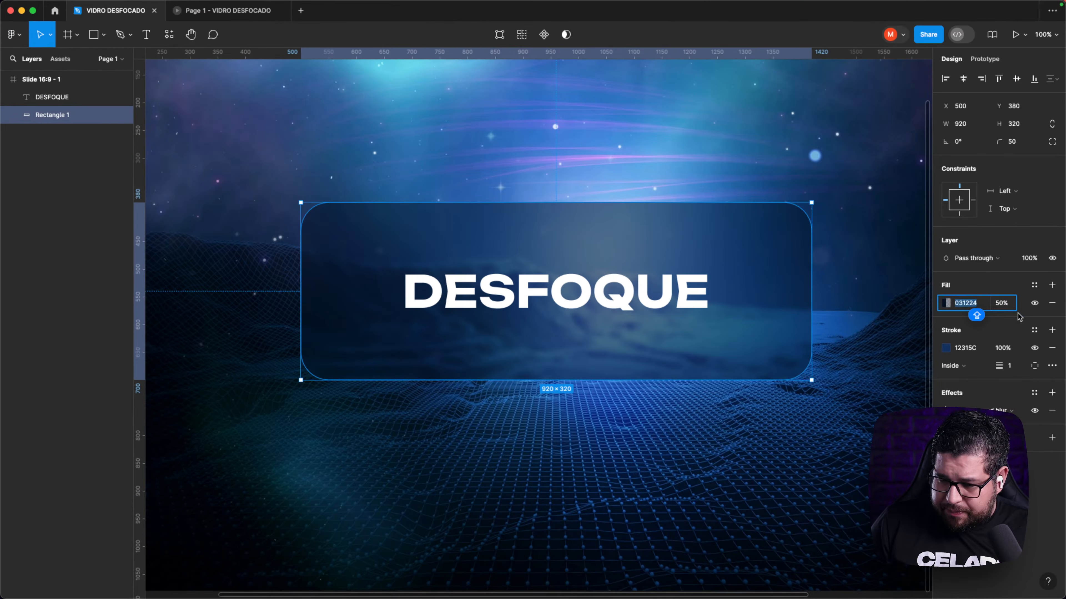
{"action": "left_click", "coordinate": [1001, 309]}
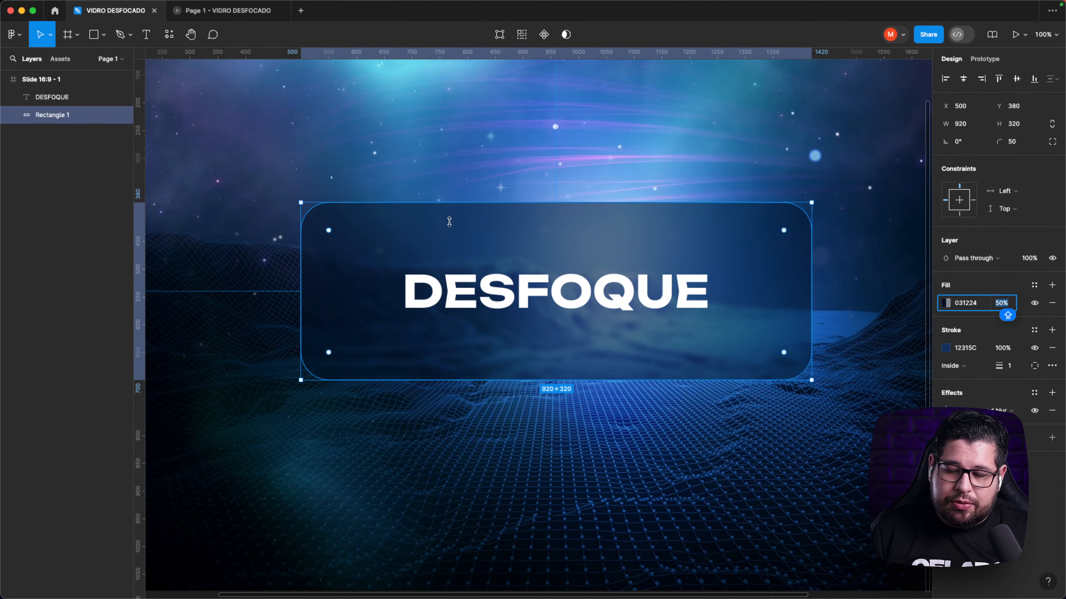
- Switch to Elementor and display the inner container's background colour in RGBA format
{"action": "key", "text": "ctrl+Up"}
{"action": "left_click", "coordinate": [221, 241]}
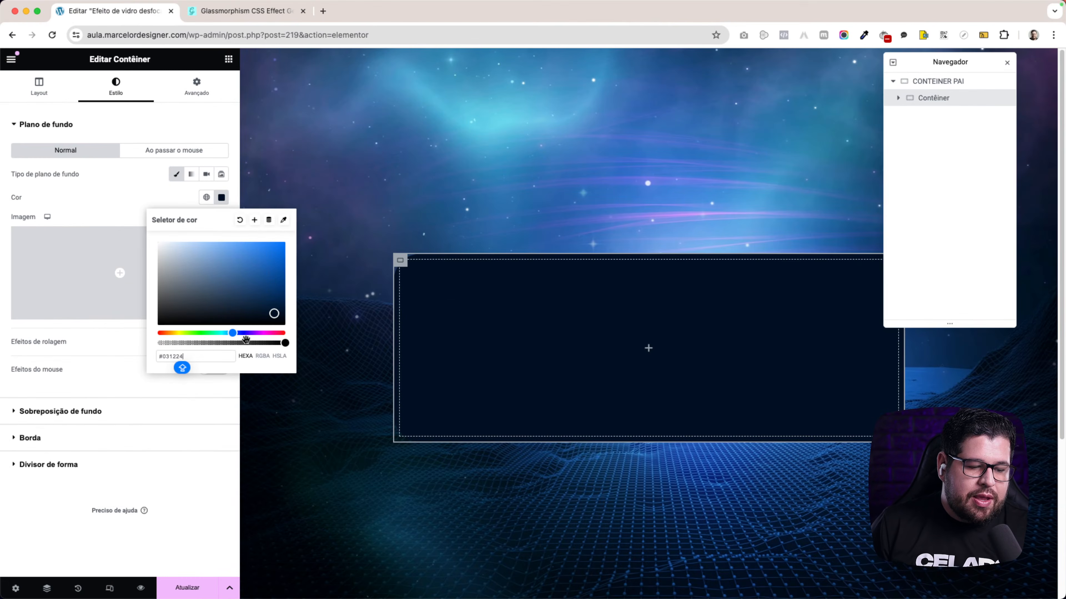
{"action": "mouse_move", "coordinate": [273, 342]}
{"action": "left_mouse_down"}
{"action": "mouse_move", "coordinate": [224, 343]}
{"action": "mouse_move", "coordinate": [294, 344]}
{"action": "left_mouse_up"}
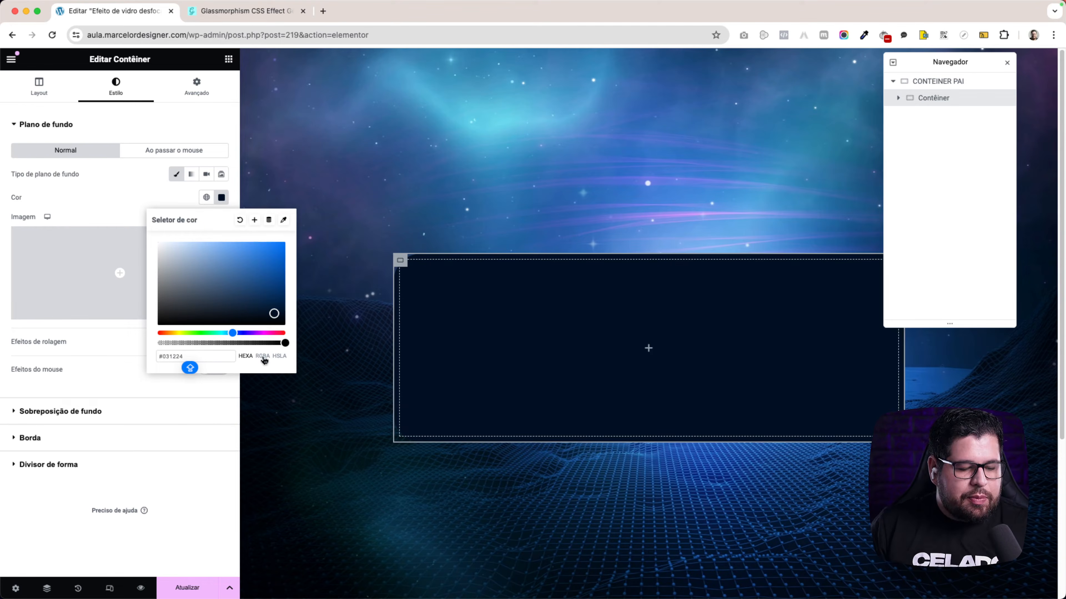
{"action": "left_click", "coordinate": [263, 356]}
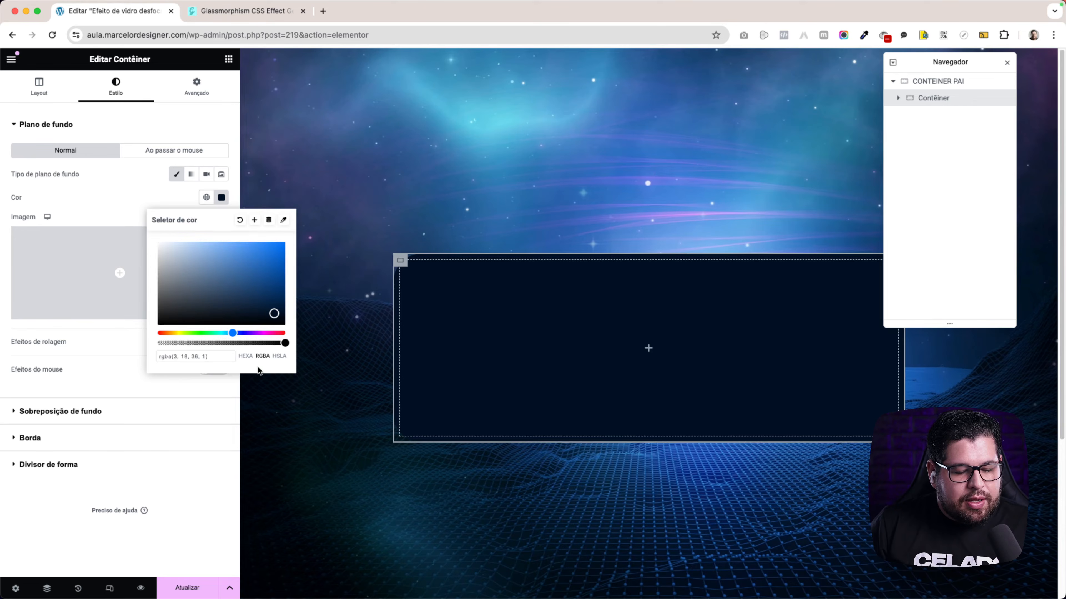
- Examine the red, green, blue and alpha components of the background colour's RGBA value
{"action": "scroll", "coordinate": [258, 371], "scroll_direction": "up", "scroll_amount": 5}
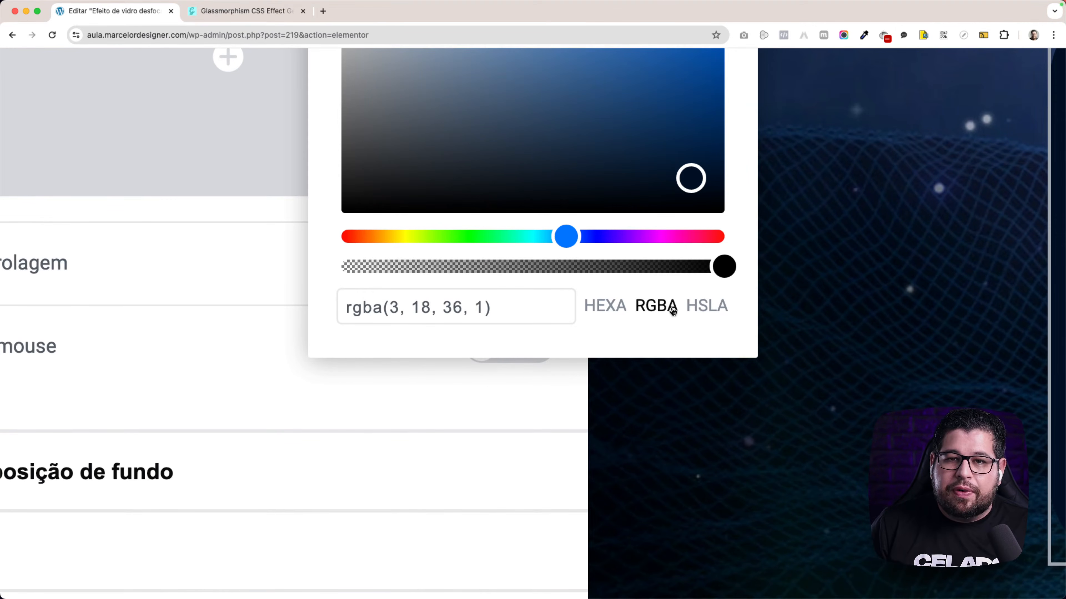
{"action": "double_click", "coordinate": [483, 308]}
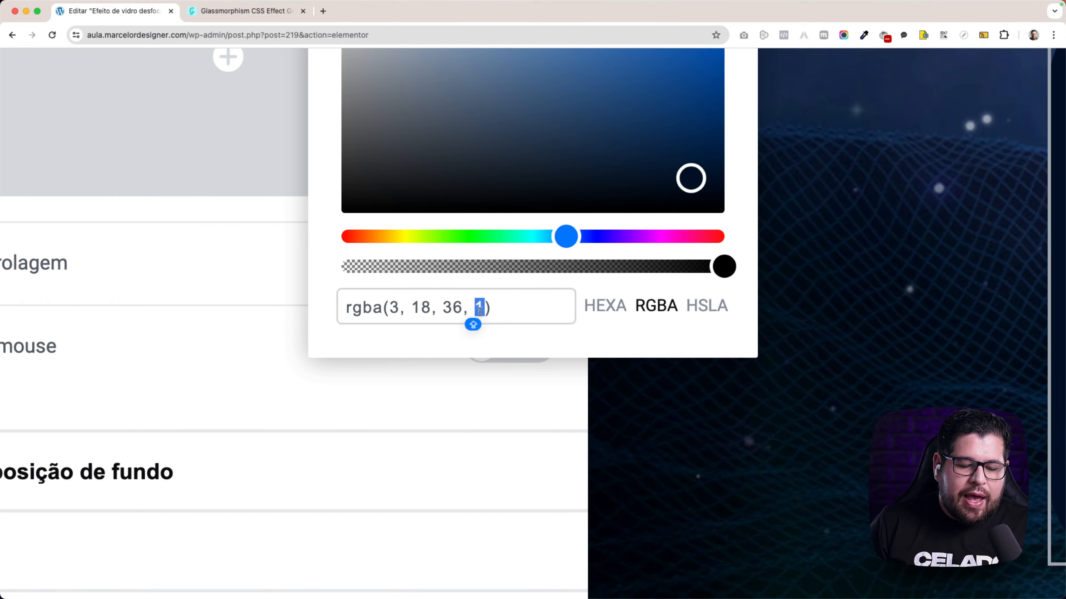
{"action": "double_click", "coordinate": [394, 310]}
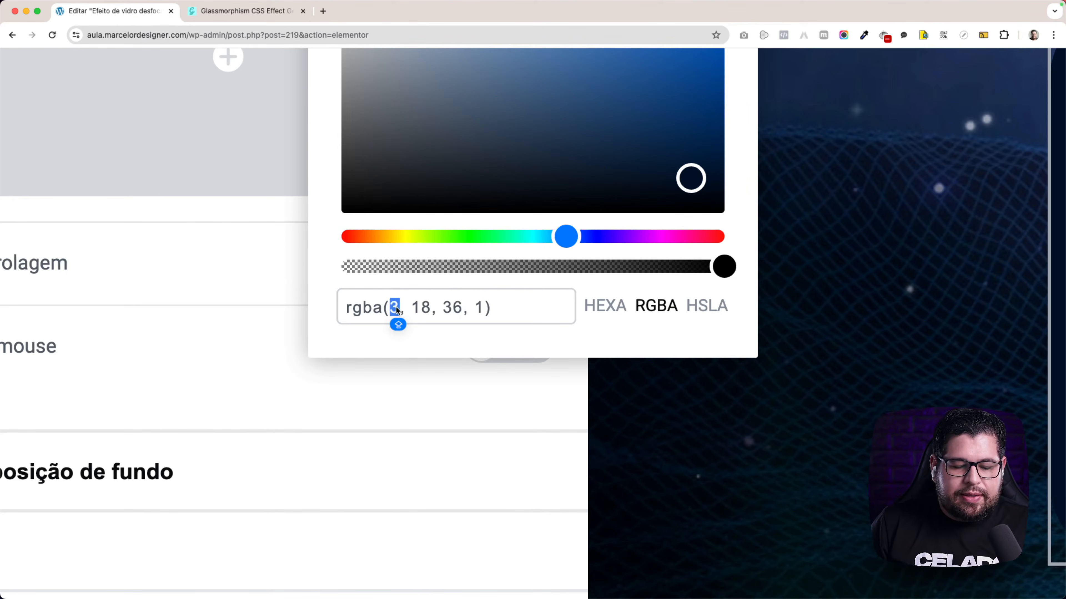
{"action": "left_click_drag", "start_coordinate": [358, 309], "coordinate": [346, 311]}
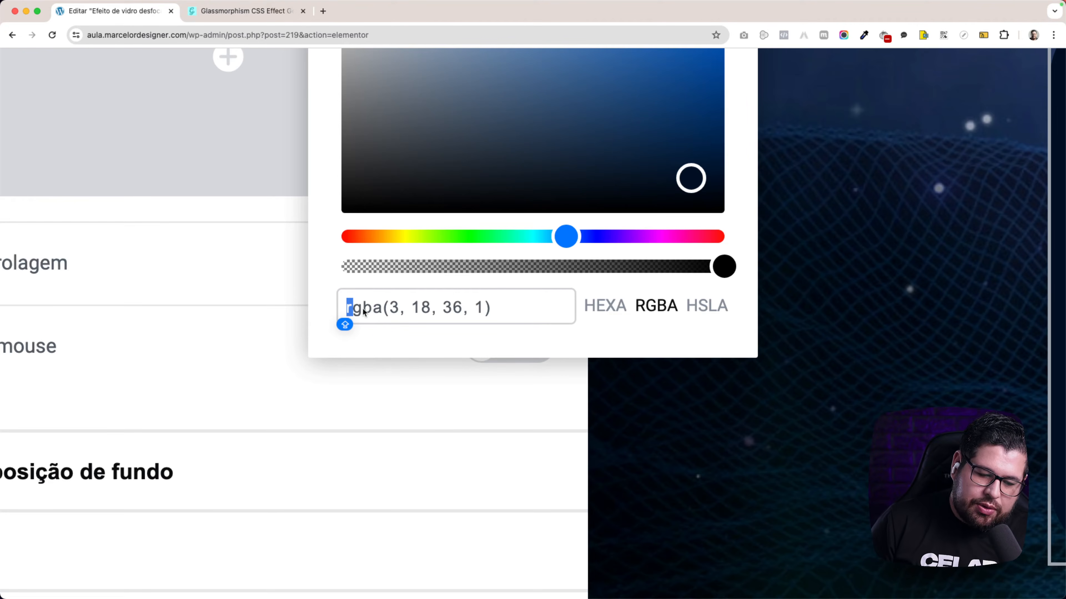
{"action": "left_click_drag", "start_coordinate": [418, 308], "coordinate": [432, 309]}
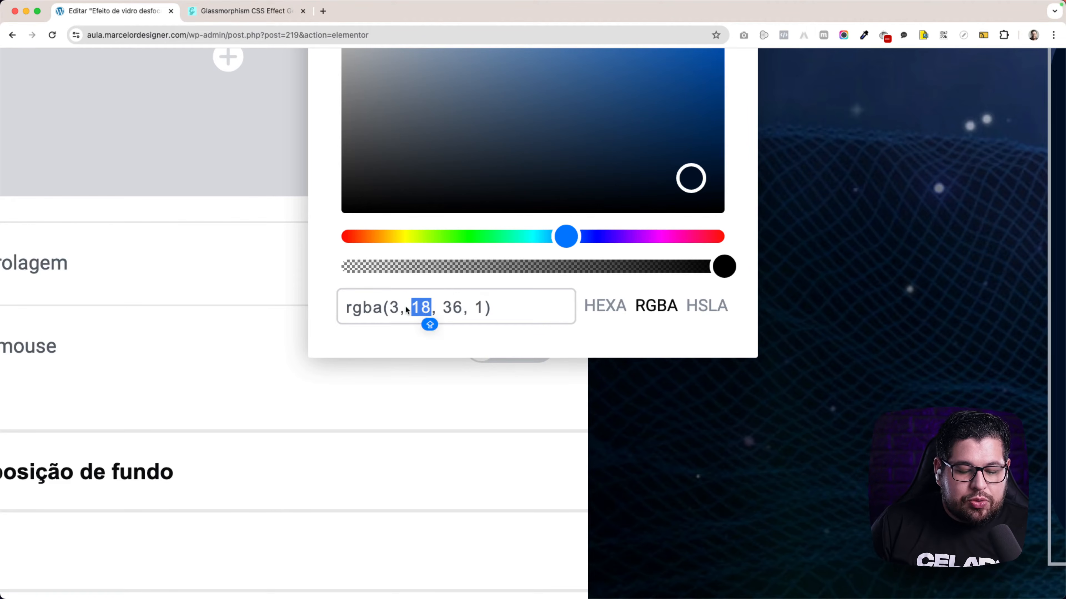
{"action": "left_click_drag", "start_coordinate": [354, 309], "coordinate": [463, 309]}
{"action": "key", "text": "Caps_Lock"}
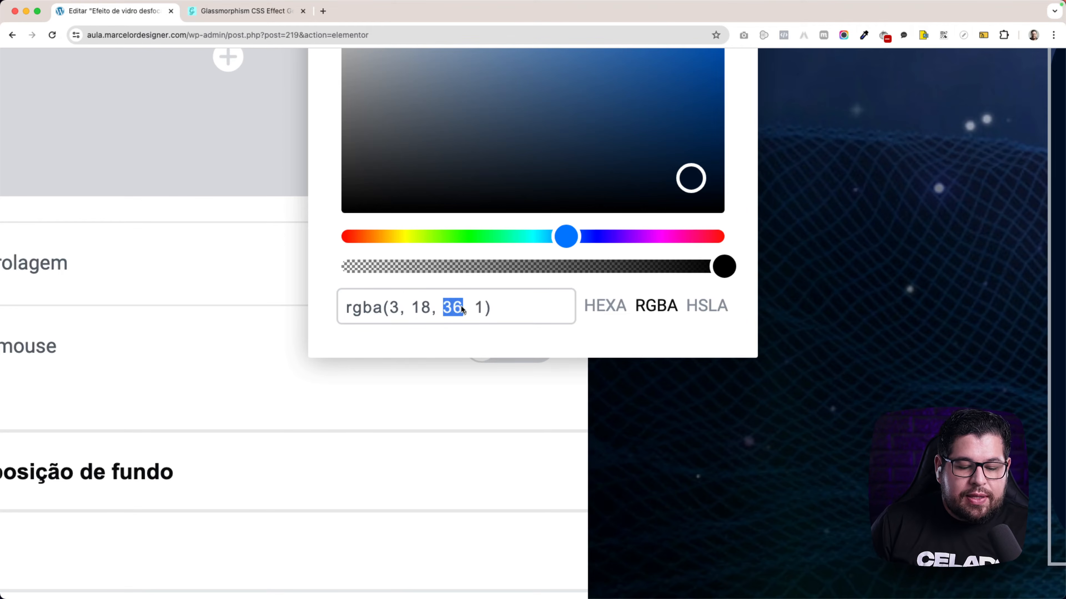
{"action": "left_click_drag", "start_coordinate": [363, 310], "coordinate": [372, 311]}
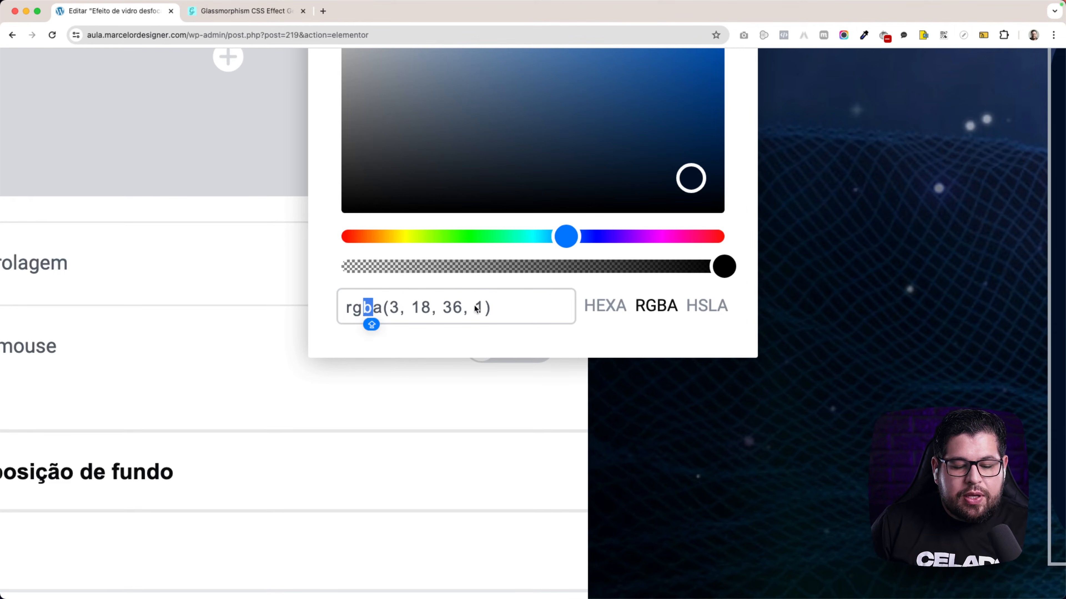
- Set the alpha of the inner container's background colour to 0.5, giving rgba(3, 18, 36, 0.5)
{"action": "left_click_drag", "start_coordinate": [475, 309], "coordinate": [482, 309]}
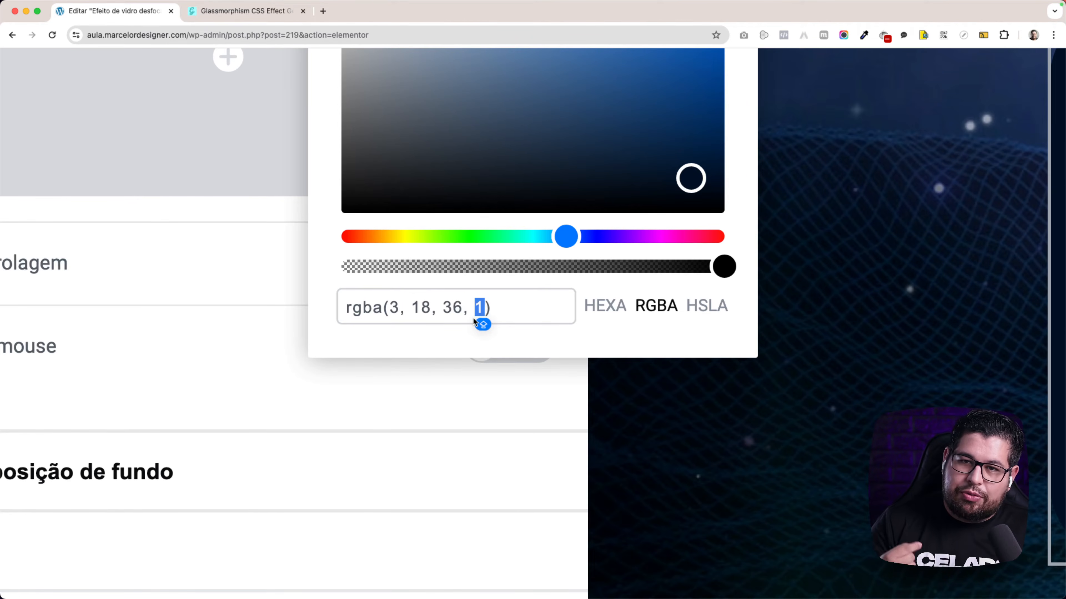
{"action": "type", "text": "0.5"}
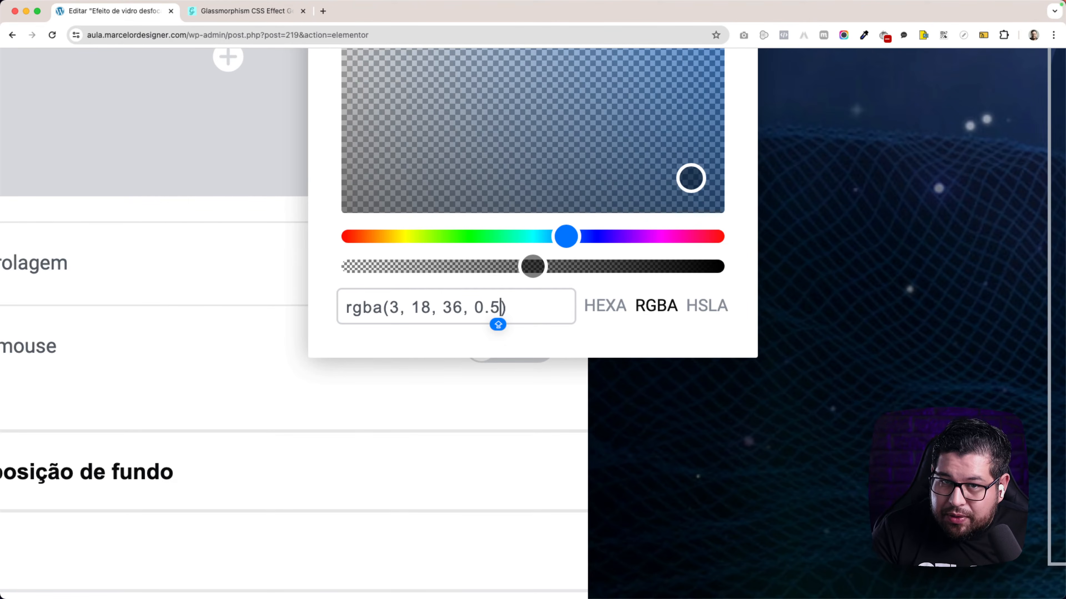
{"action": "left_click_drag", "start_coordinate": [462, 308], "coordinate": [468, 308]}
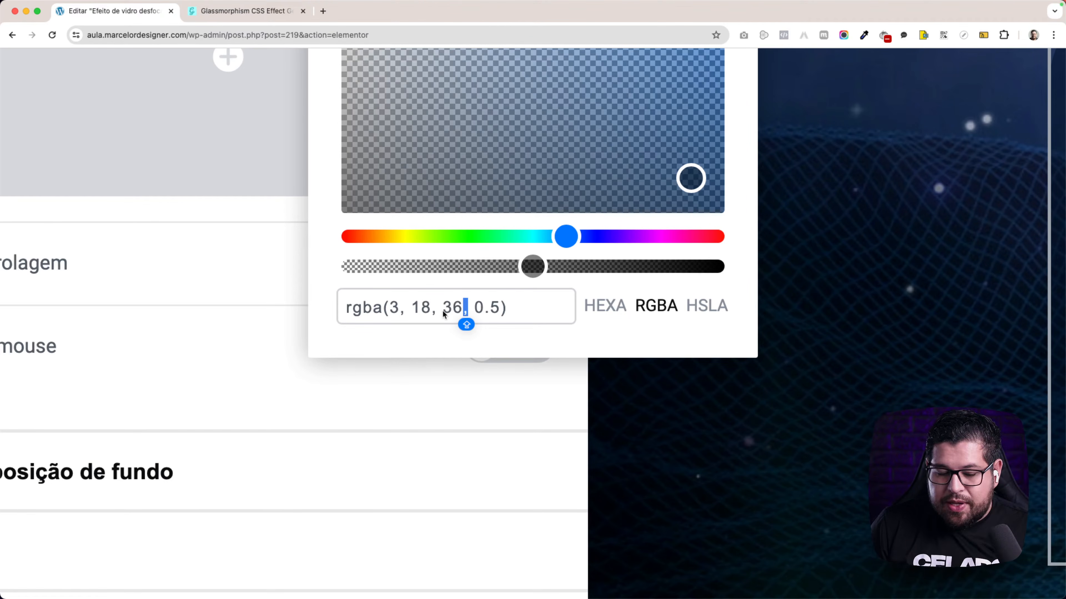
{"action": "left_click_drag", "start_coordinate": [475, 308], "coordinate": [500, 309]}
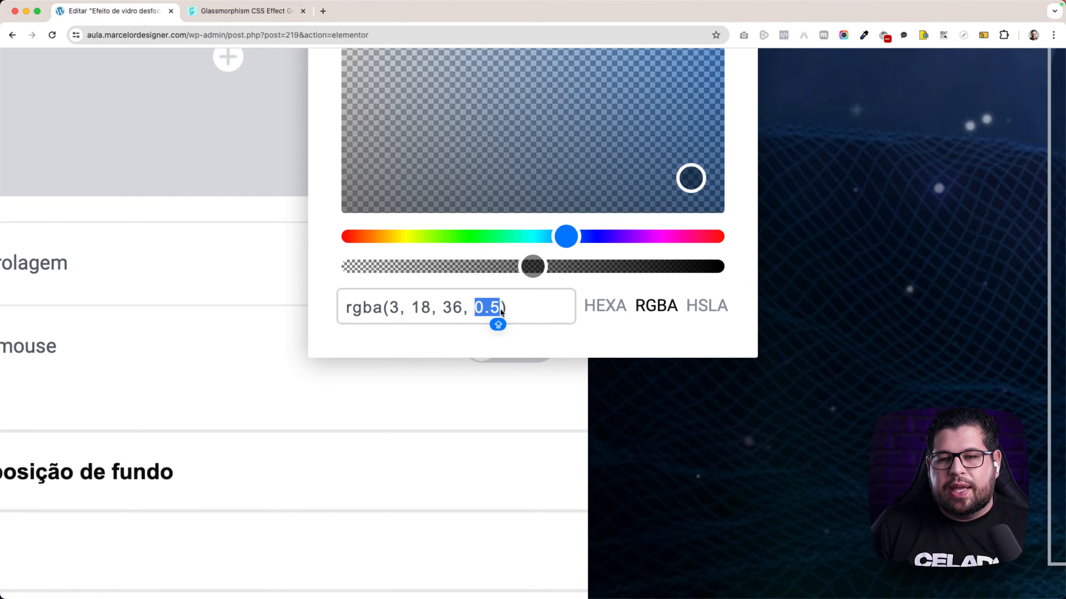
{"action": "left_click", "coordinate": [515, 332]}
{"action": "scroll", "coordinate": [515, 333], "scroll_direction": "down", "scroll_amount": 10}
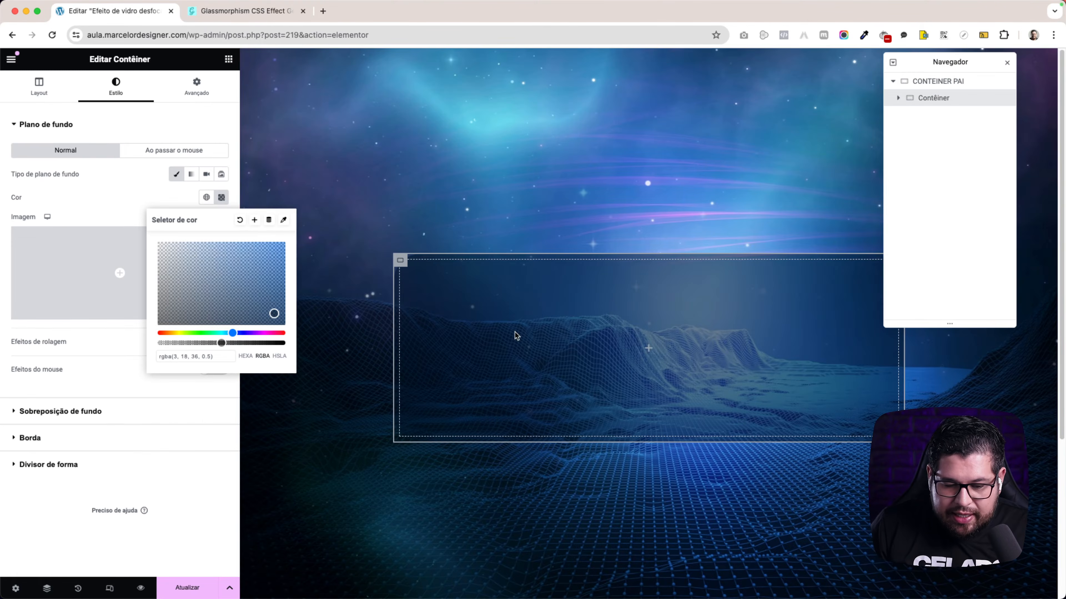
- Switch to Figma and copy the card's stroke colour 12315C
{"action": "key", "text": "ctrl+Up"}
{"action": "left_click", "coordinate": [437, 194]}
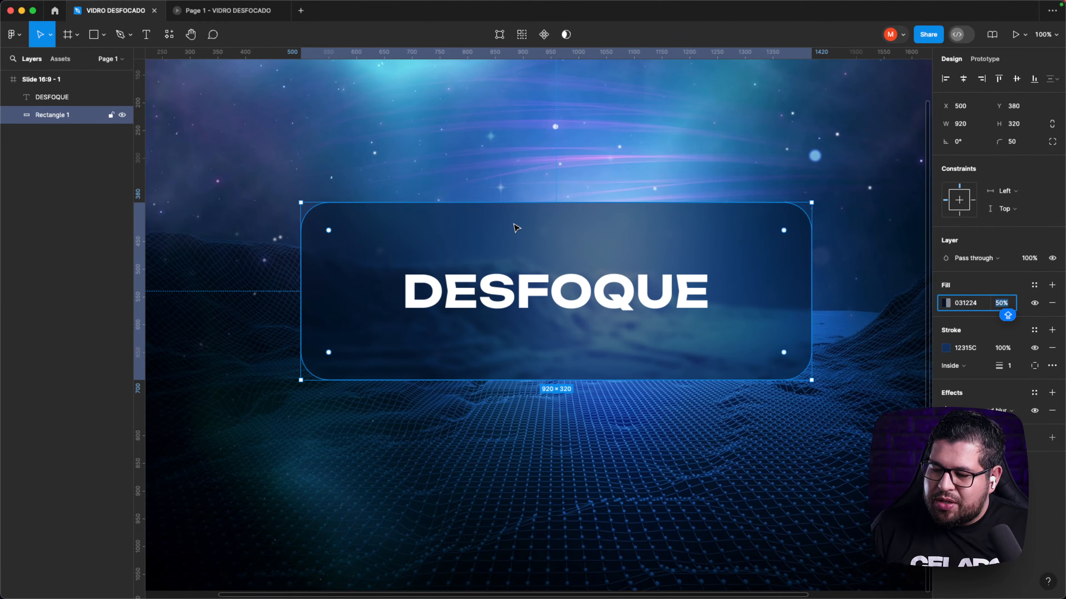
{"action": "left_click", "coordinate": [843, 272]}
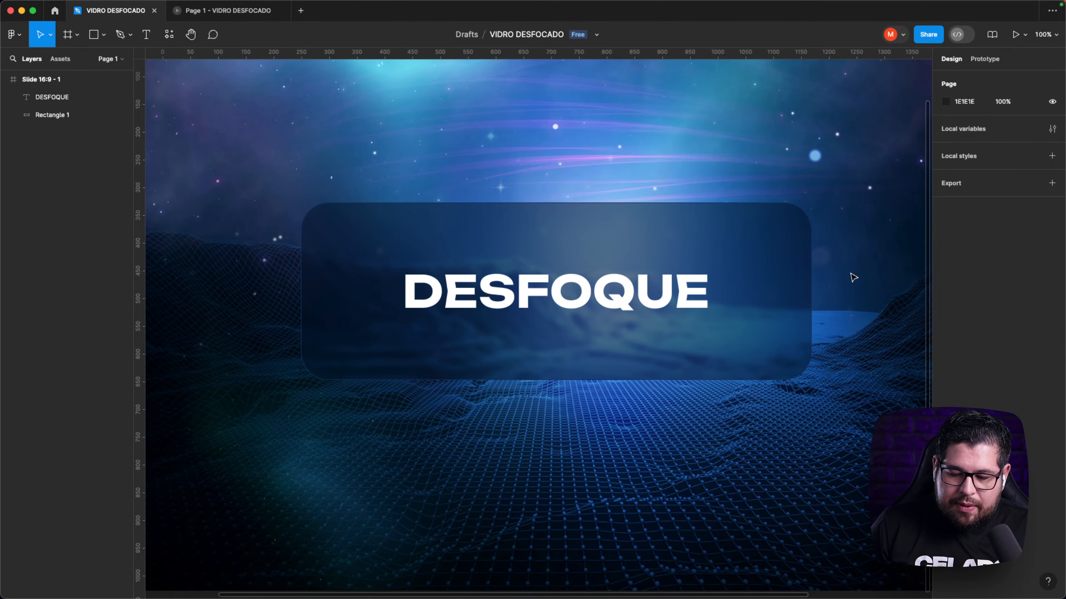
{"action": "left_click", "coordinate": [794, 301]}
{"action": "left_click", "coordinate": [961, 350]}
{"action": "key", "text": "super+c"}
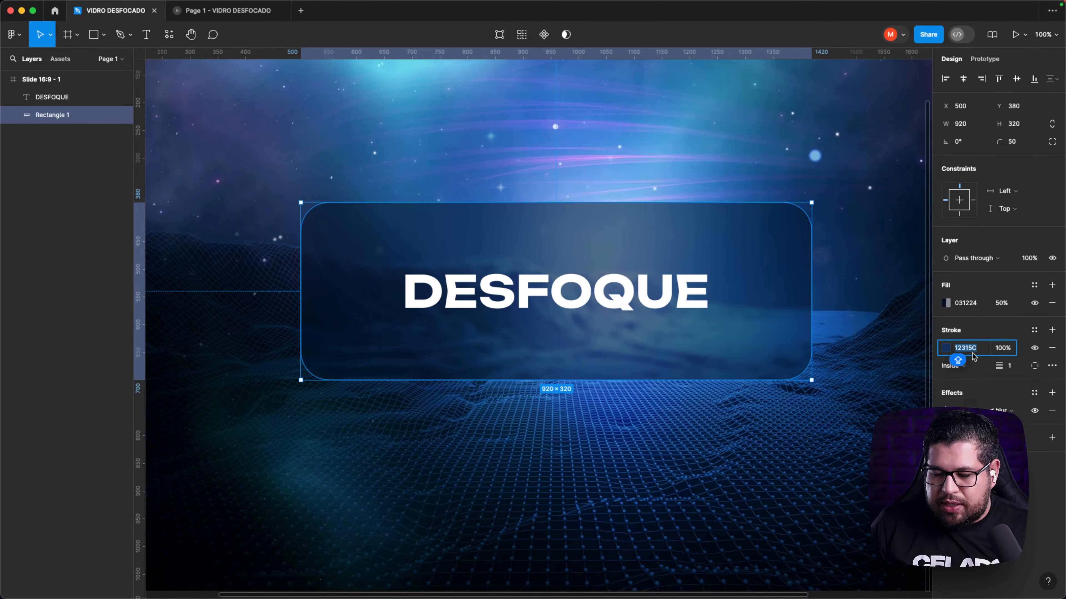
- Switch to Elementor and give the inner container a solid (Sólido) border in the copied colour 12315C
{"action": "key", "text": "ctrl+Up"}
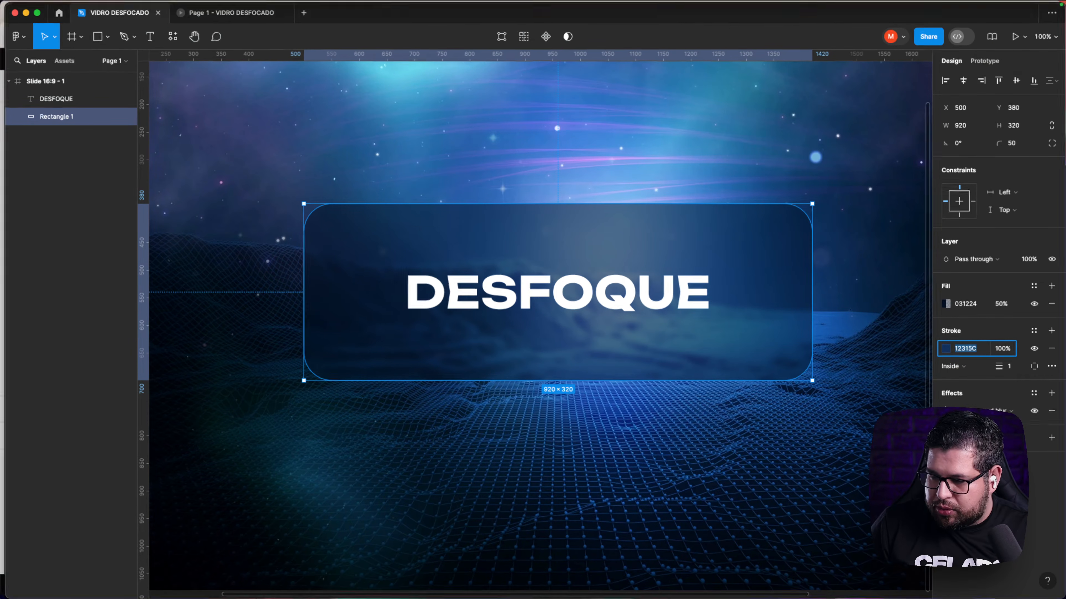
{"action": "left_click", "coordinate": [335, 233]}
{"action": "left_click", "coordinate": [46, 126]}
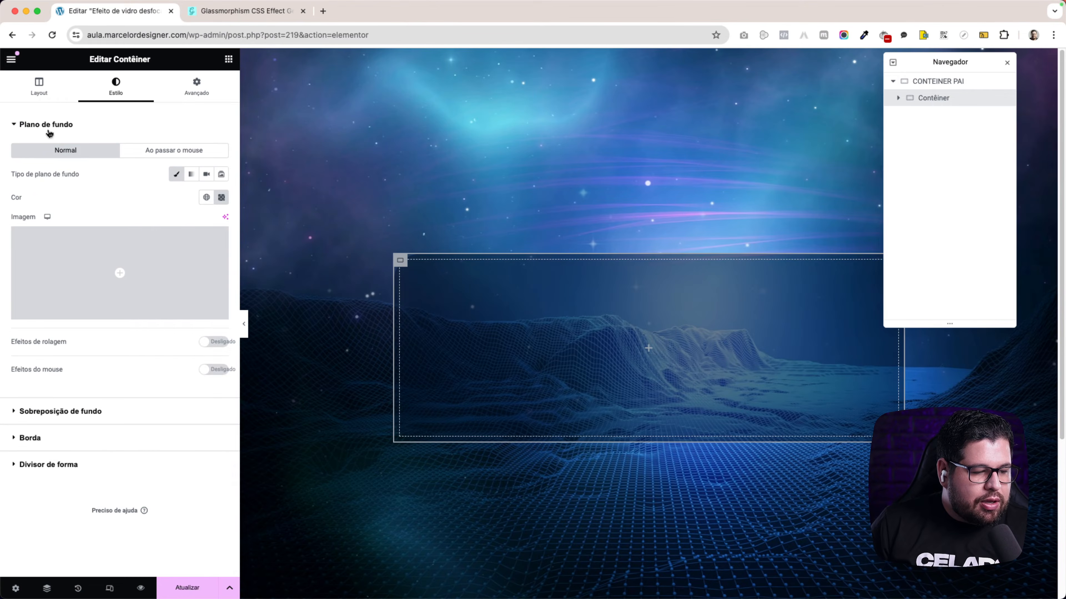
{"action": "left_click", "coordinate": [36, 178]}
{"action": "left_click", "coordinate": [150, 227]}
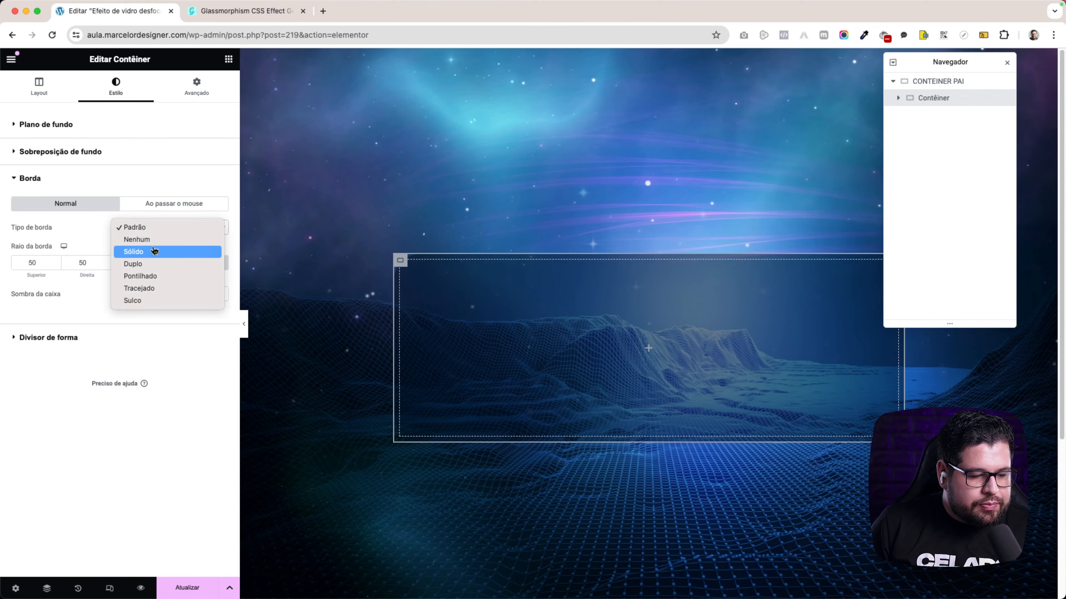
{"action": "left_click", "coordinate": [151, 252]}
{"action": "left_click", "coordinate": [222, 295]}
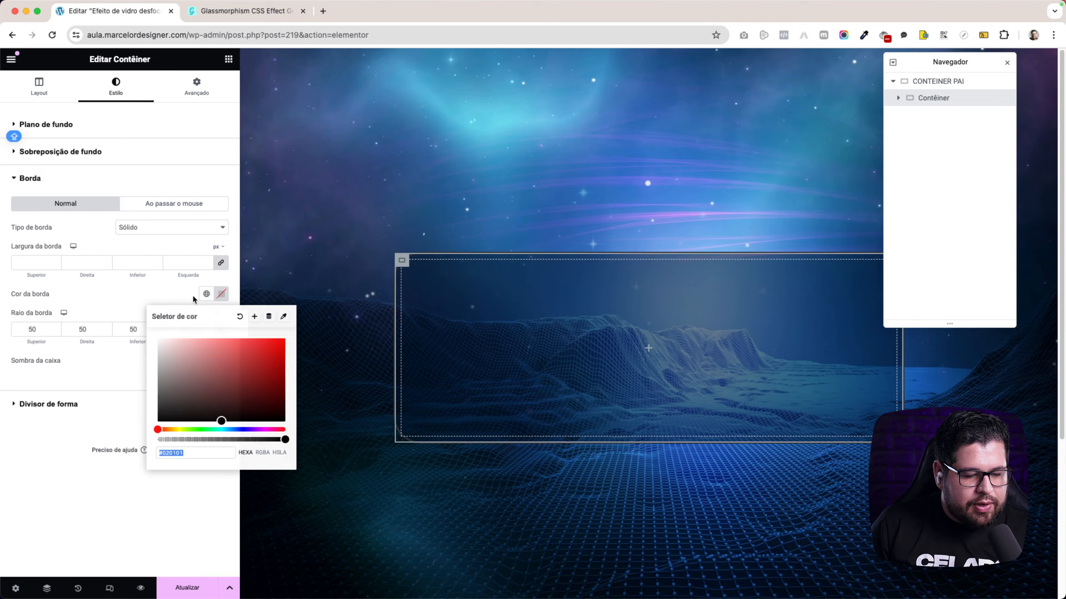
{"action": "key", "text": "super+v"}
{"action": "left_click", "coordinate": [183, 298]}
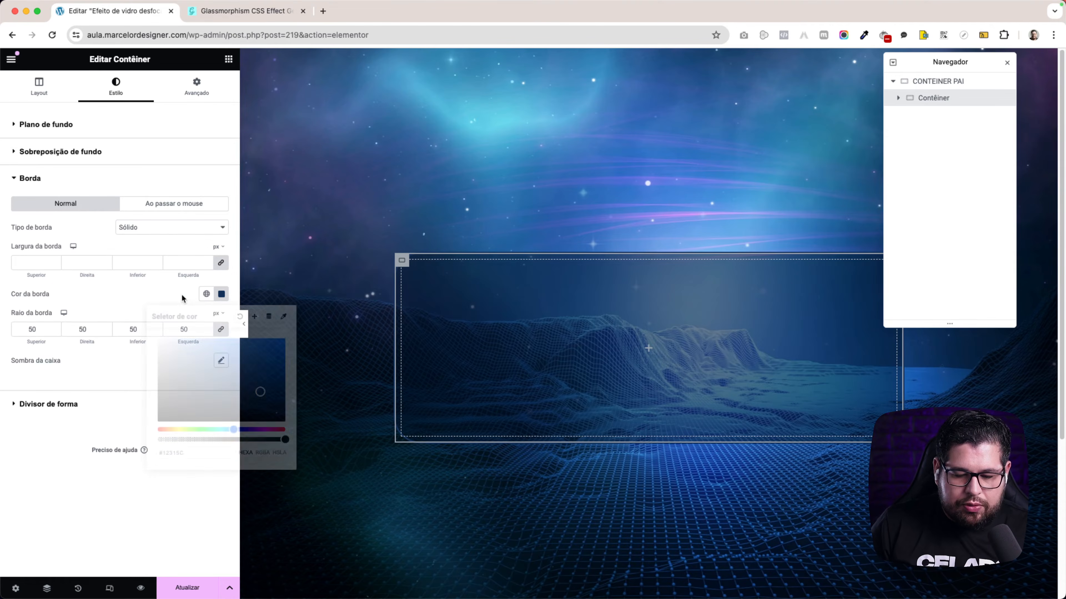
- Switch to Figma, check the card's stroke width and view the card's edge unselected
{"action": "mouse_move", "coordinate": [1, 598]}
{"action": "left_click", "coordinate": [326, 267]}
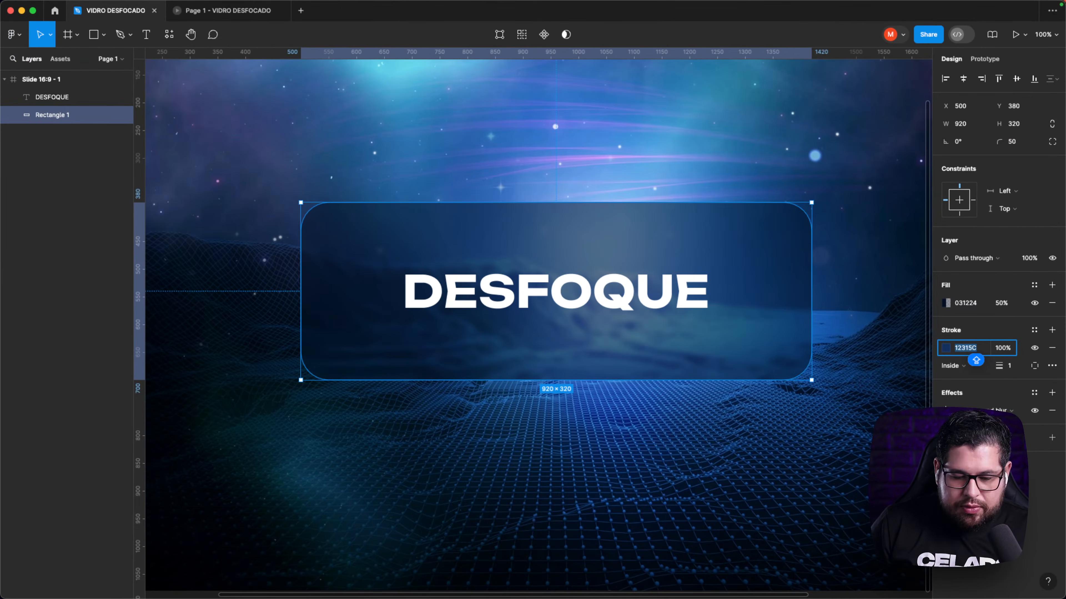
{"action": "left_click", "coordinate": [1015, 369]}
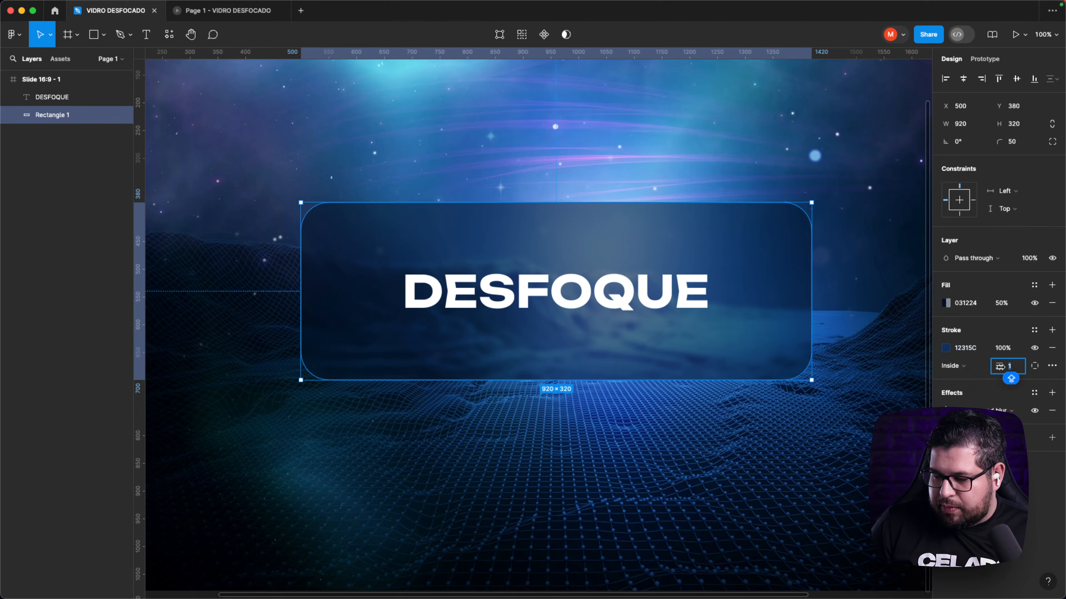
{"action": "left_click", "coordinate": [818, 257]}
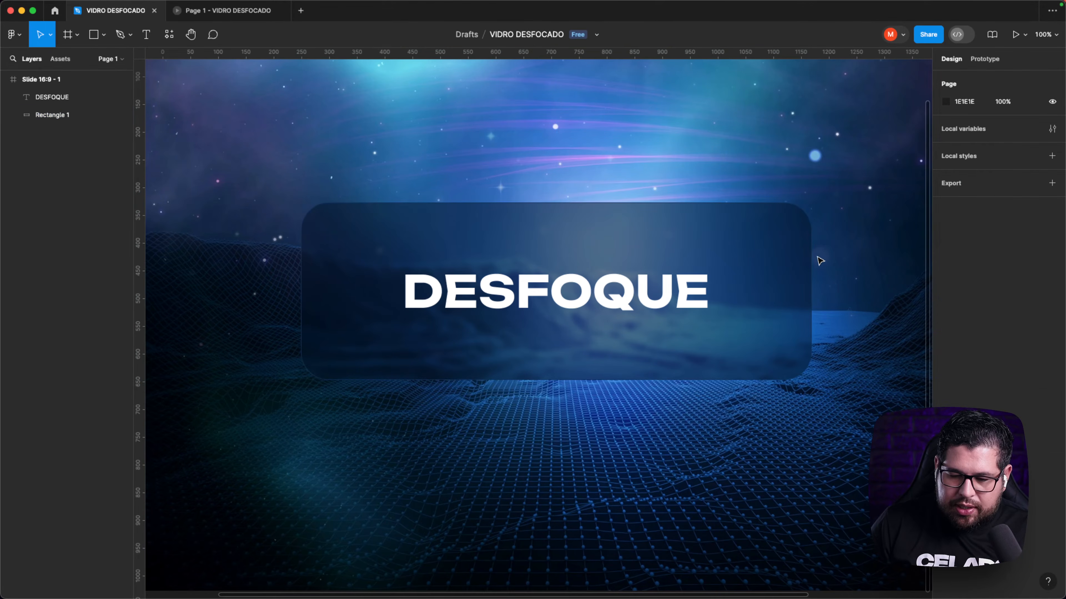
{"action": "scroll", "coordinate": [818, 257], "scroll_direction": "left", "scroll_amount": 3}
{"action": "scroll", "coordinate": [823, 266], "scroll_direction": "right", "scroll_amount": 3}
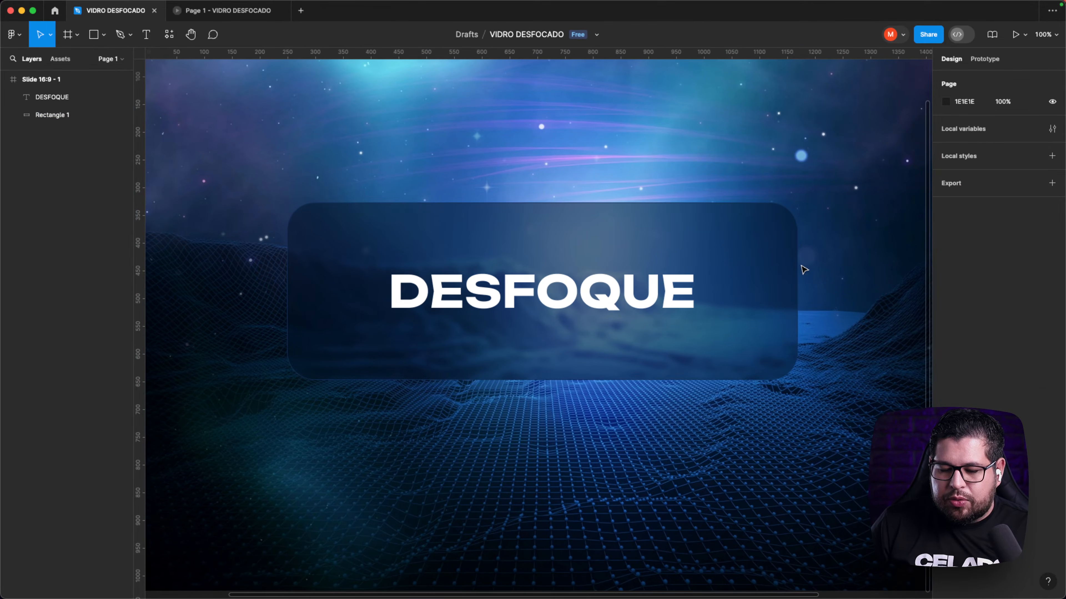
- Try a stroke width of 10 on the card and set it back to 1
{"action": "left_click", "coordinate": [796, 266]}
{"action": "left_click", "coordinate": [1015, 370]}
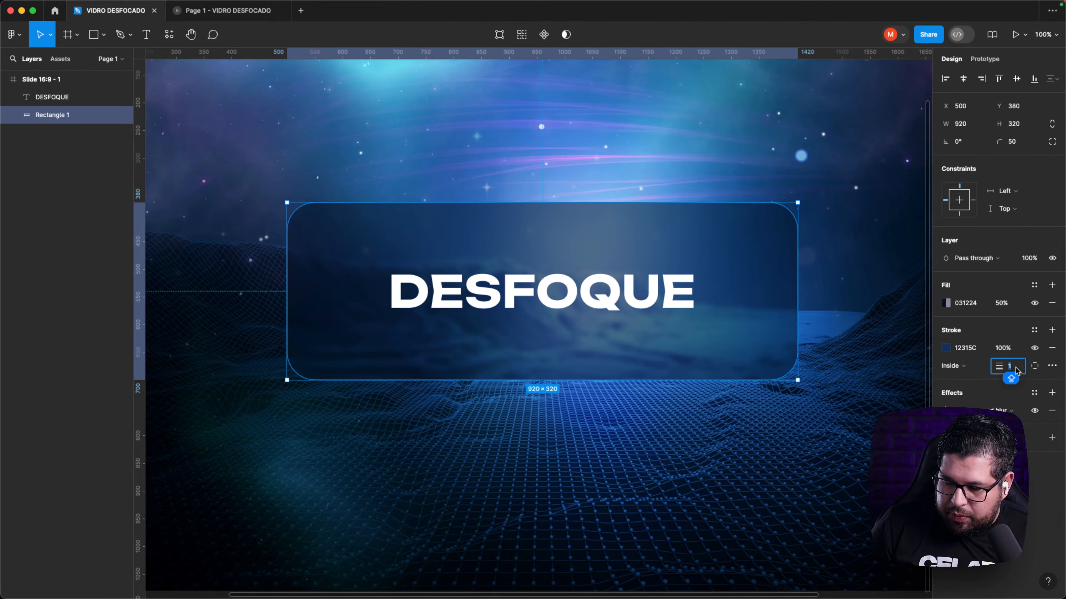
{"action": "type", "text": "10"}
{"action": "key", "text": "Return"}
{"action": "left_click", "coordinate": [829, 254]}
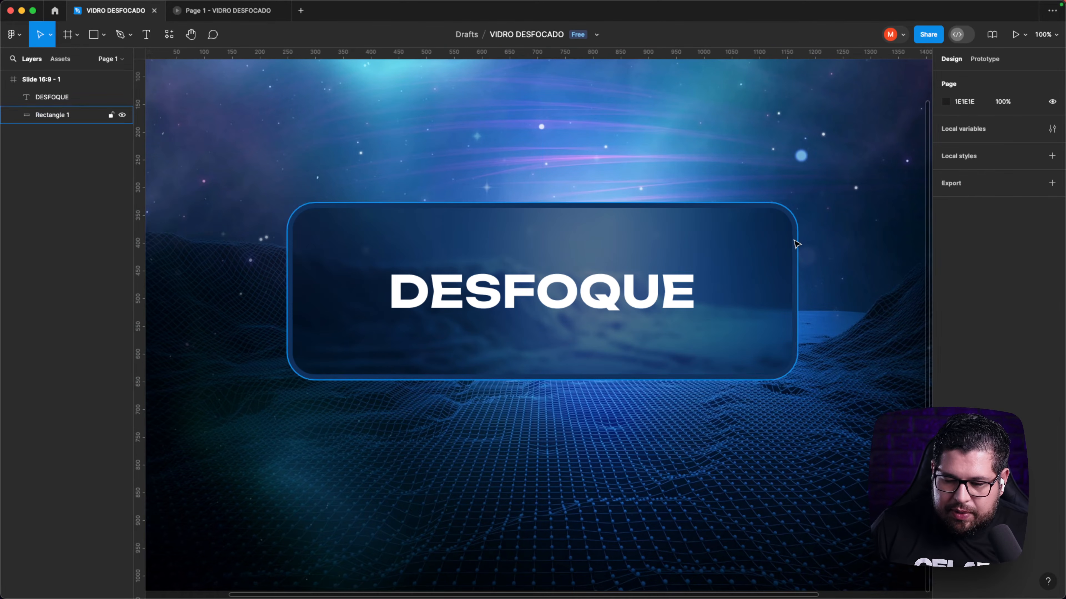
{"action": "left_click", "coordinate": [781, 279]}
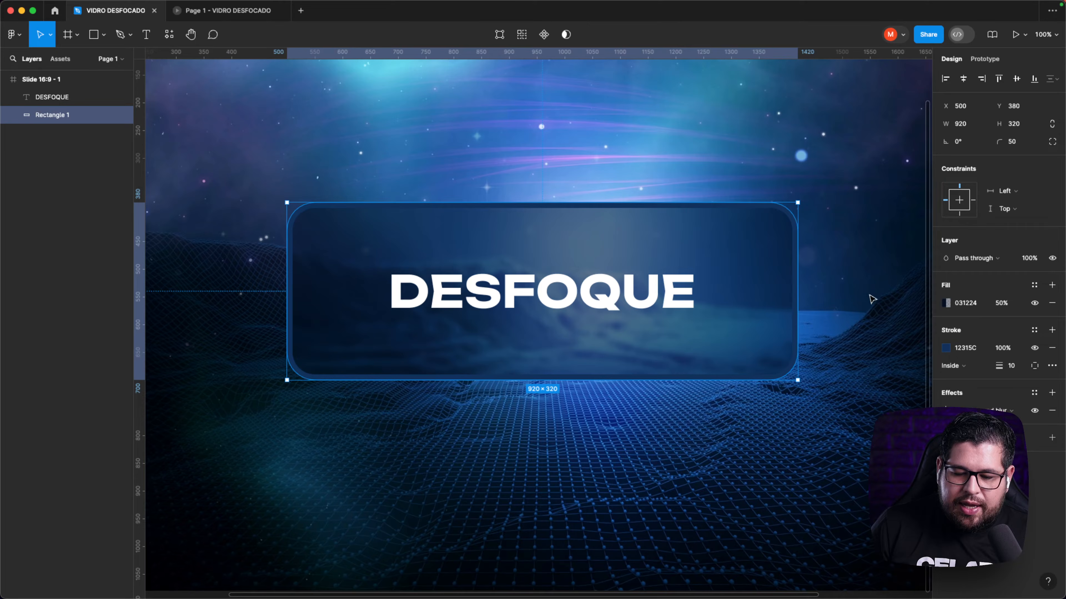
{"action": "left_click", "coordinate": [1008, 364]}
{"action": "type", "text": "1"}
{"action": "key", "text": "Return"}
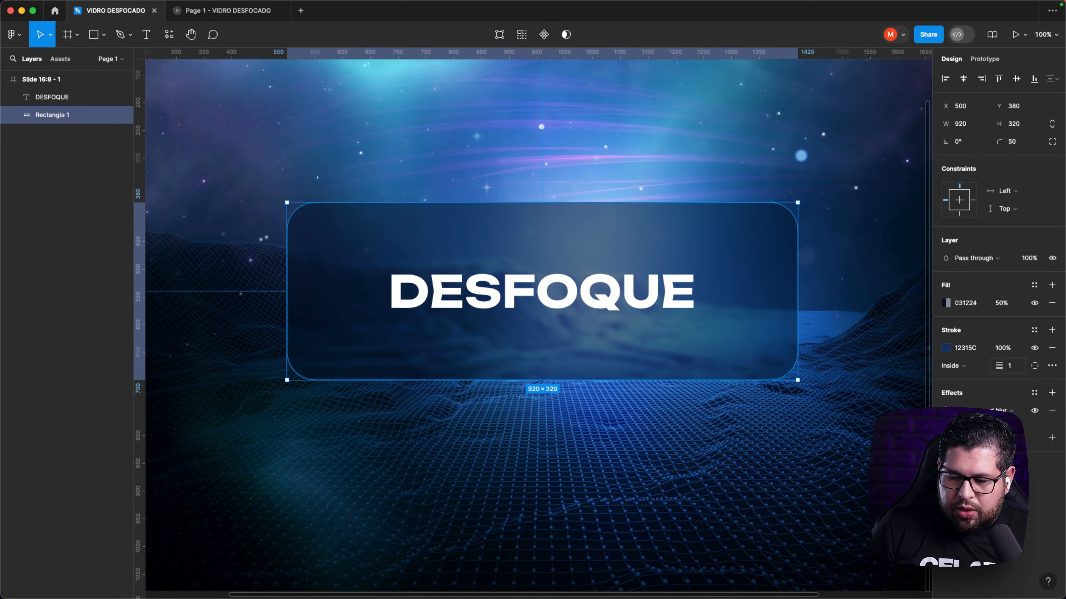
{"action": "left_click", "coordinate": [855, 280]}
- Switch to Elementor and set the inner container's border width to 1 px on all sides
{"action": "key", "text": "ctrl+Up"}
{"action": "left_click", "coordinate": [265, 241]}
{"action": "left_click", "coordinate": [87, 263]}
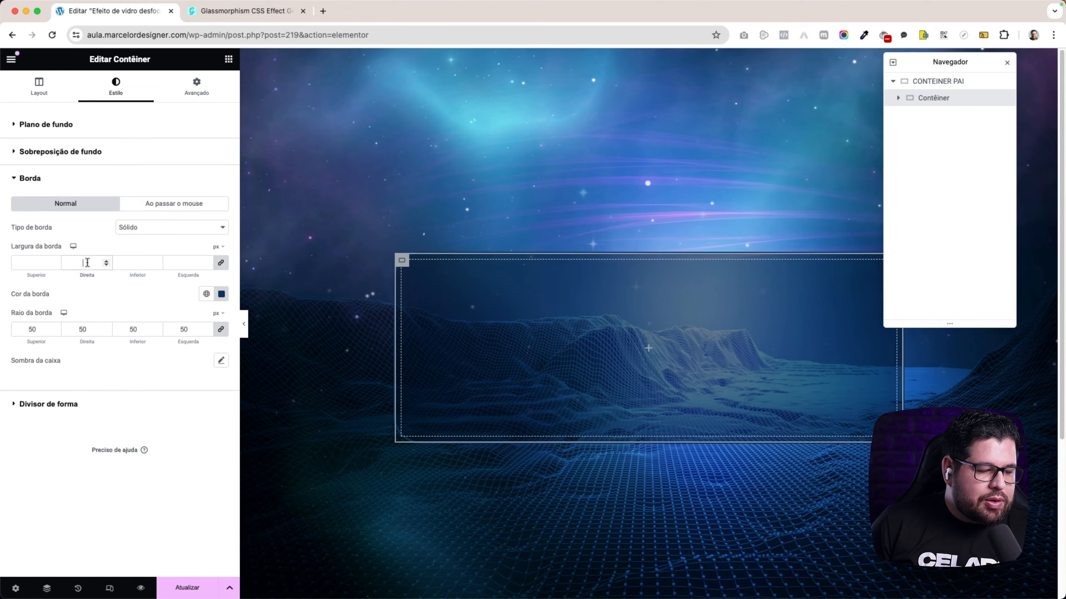
{"action": "type", "text": "1"}
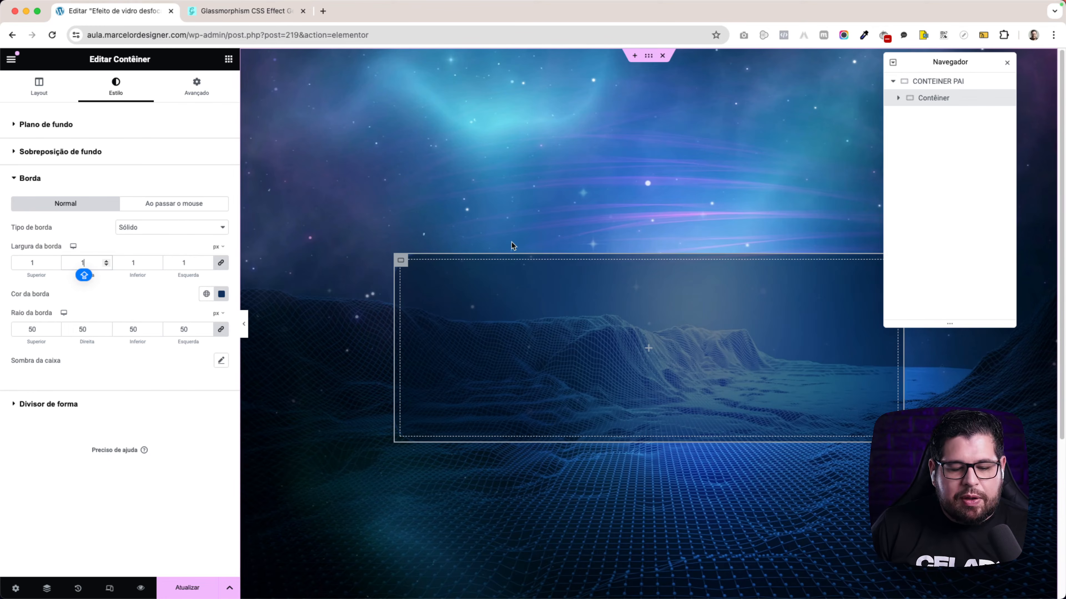
- Preview the page without the editing panel, cancel leaving the site and bring the editing panel back
{"action": "key", "text": "super+p"}
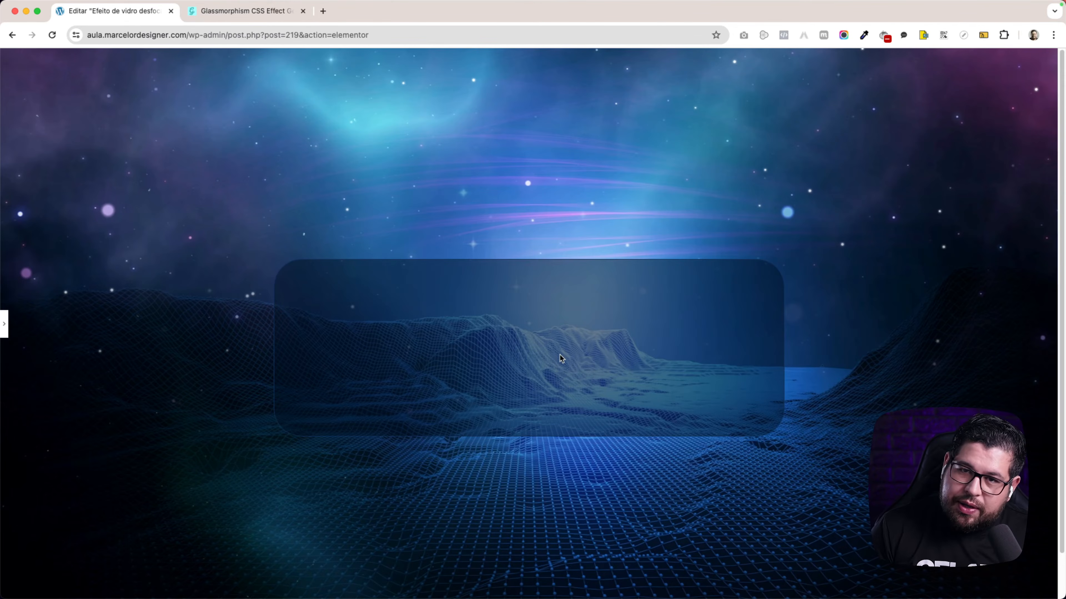
{"action": "key", "text": "super+r"}
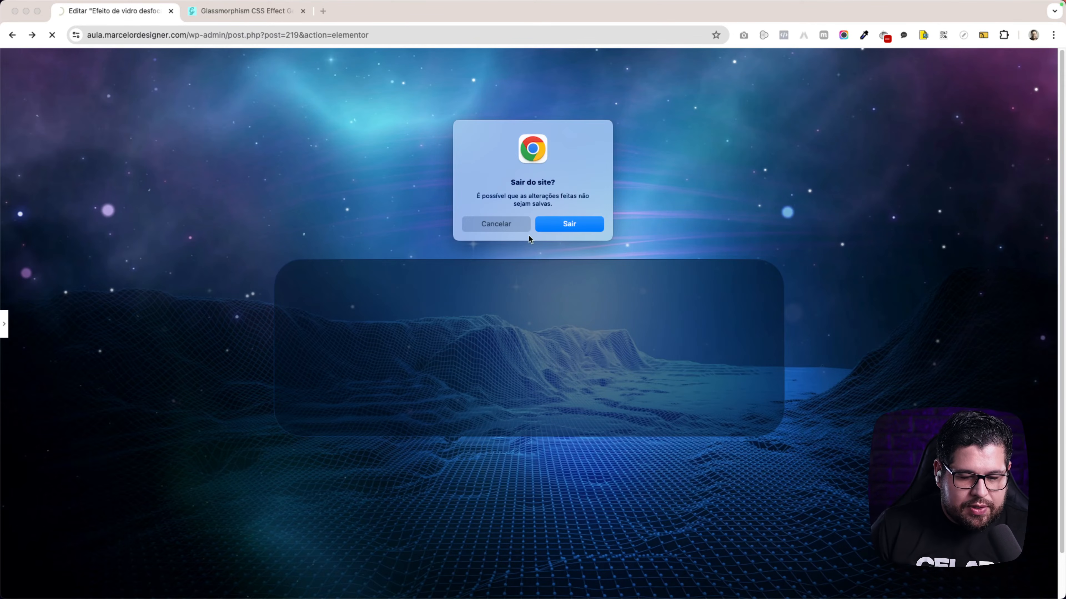
{"action": "left_click", "coordinate": [517, 224]}
{"action": "left_click", "coordinate": [5, 324]}
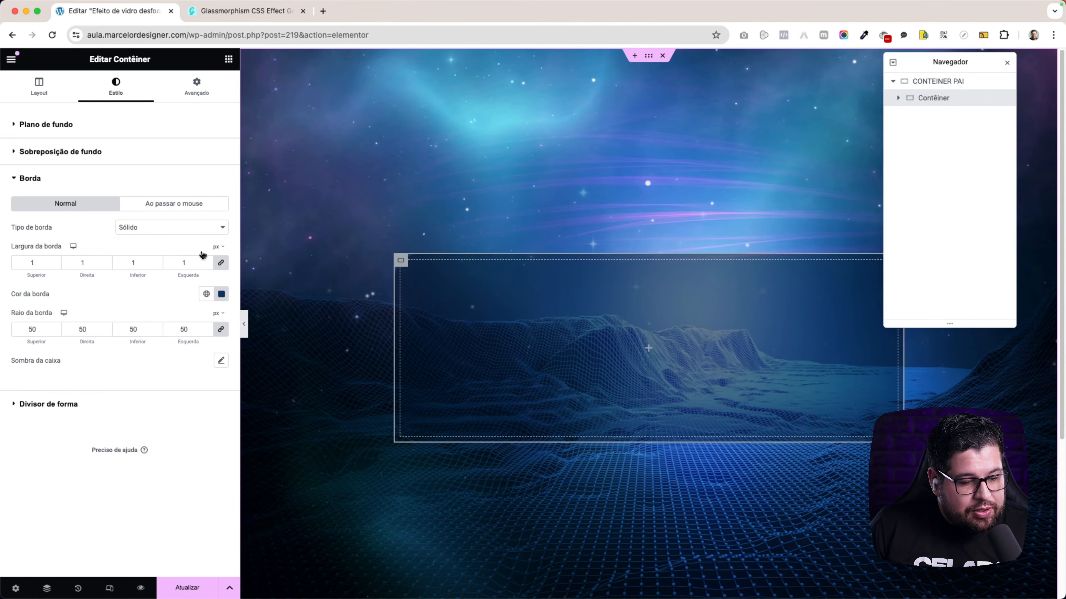
- Open the custom CSS (CSS personalizado) settings of the inner container
{"action": "left_click", "coordinate": [26, 179]}
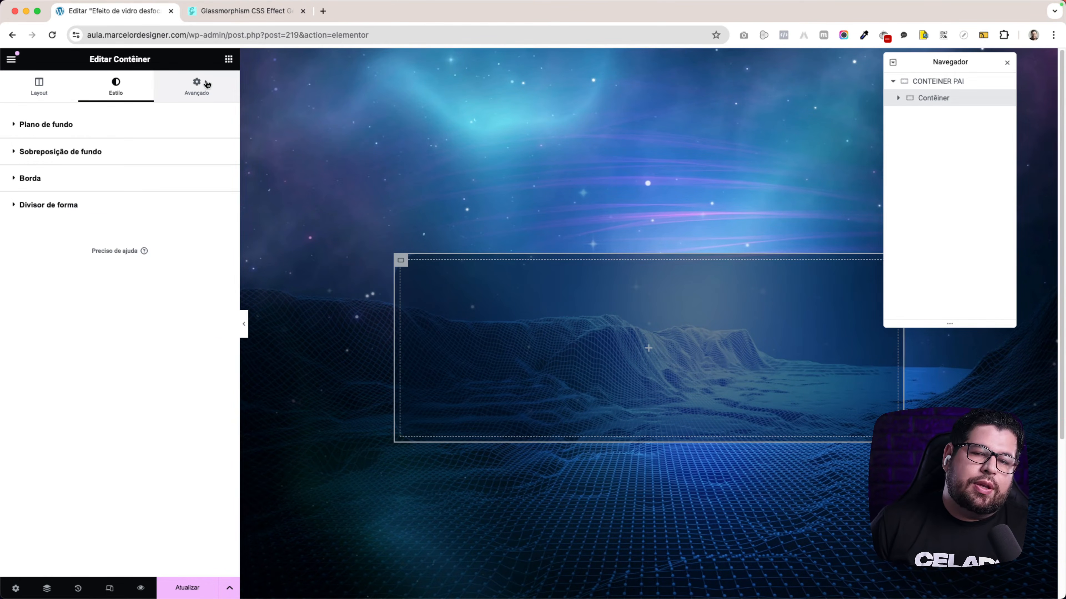
{"action": "left_click", "coordinate": [205, 88]}
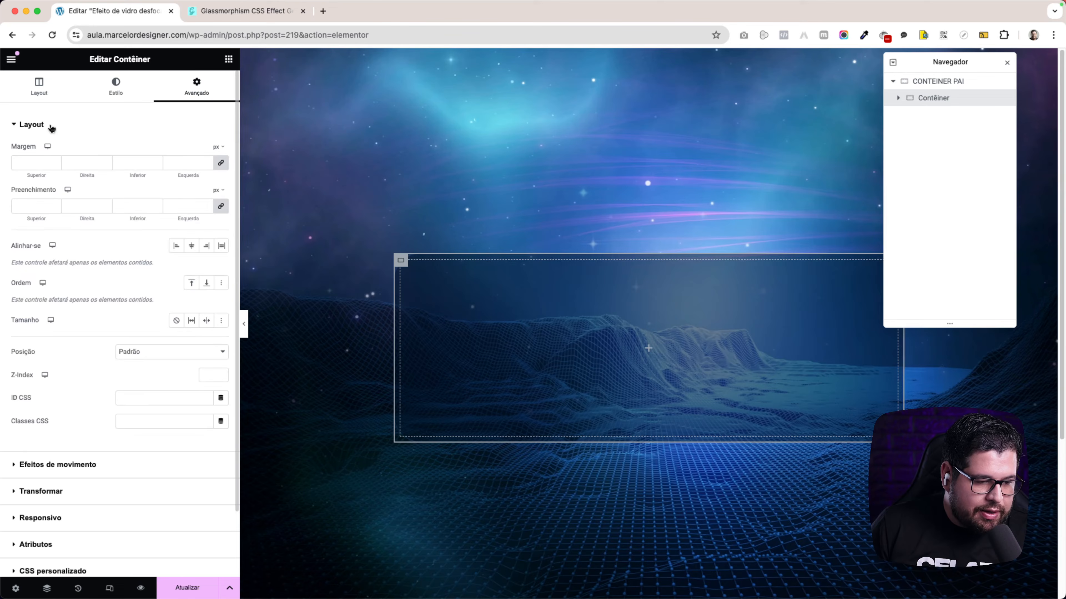
{"action": "left_click", "coordinate": [50, 126]}
{"action": "left_click", "coordinate": [24, 261]}
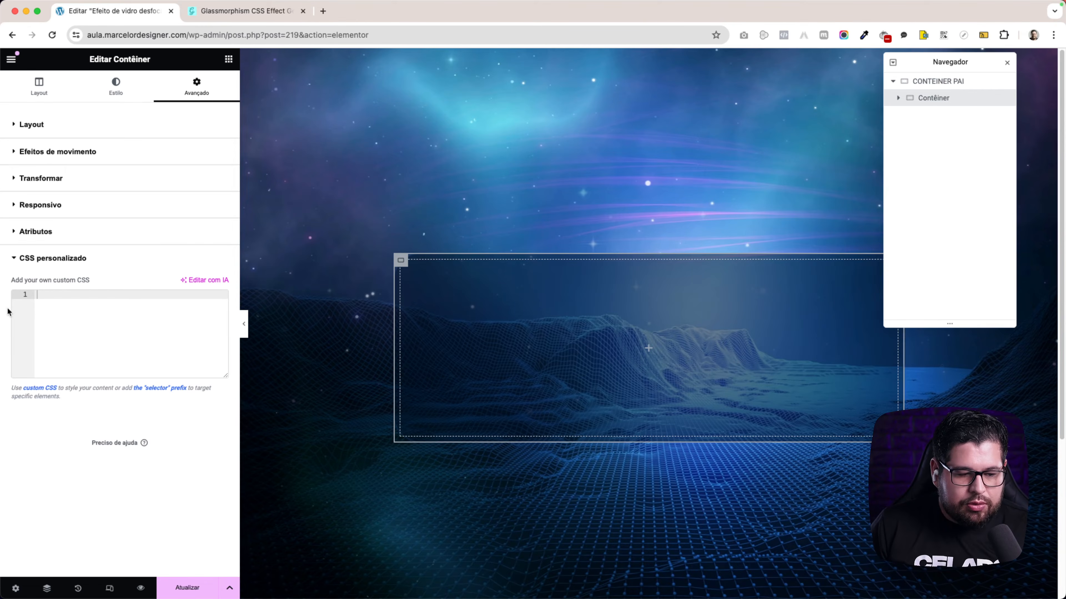
- Start a CSS rule in the inner container's custom CSS with selector and an empty pair of braces
{"action": "scroll", "coordinate": [12, 313], "scroll_direction": "up", "scroll_amount": 10}
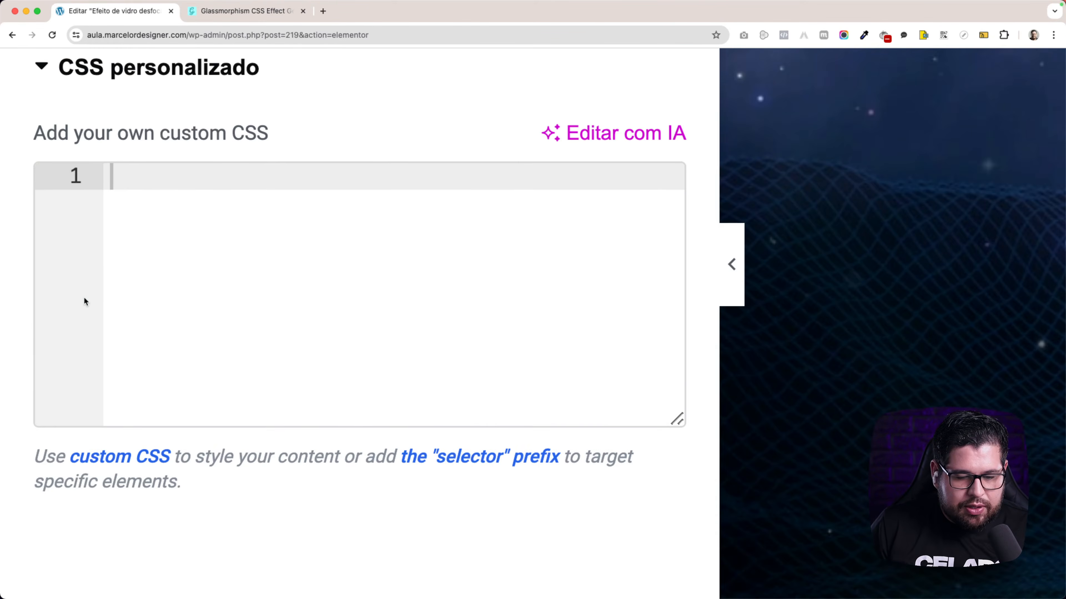
{"action": "scroll", "coordinate": [84, 301], "scroll_direction": "down", "scroll_amount": 1}
{"action": "scroll", "coordinate": [135, 210], "scroll_direction": "up", "scroll_amount": 13}
{"action": "scroll", "coordinate": [134, 210], "scroll_direction": "down", "scroll_amount": 15}
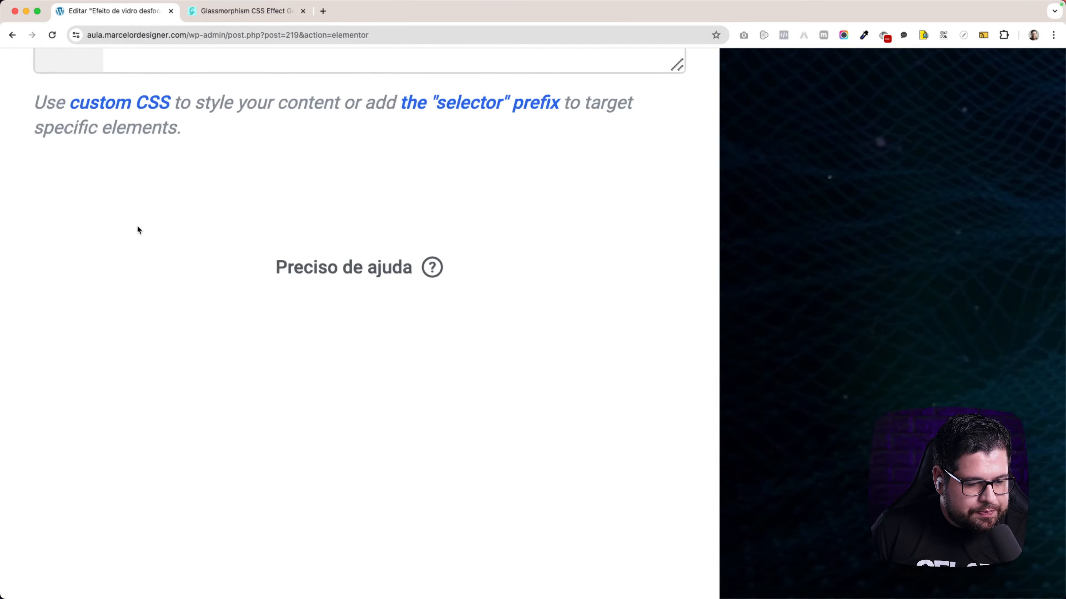
{"action": "scroll", "coordinate": [136, 228], "scroll_direction": "up", "scroll_amount": 6}
{"action": "type", "text": "SE"}
{"action": "key", "text": "BackSpace"}
{"action": "key", "text": "Caps_Lock"}
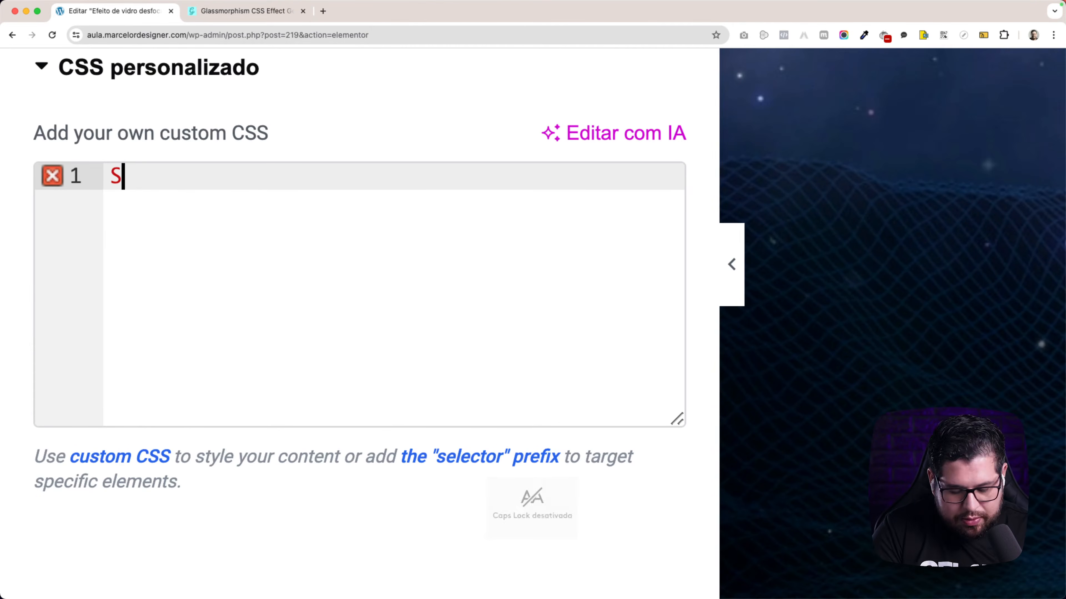
{"action": "key", "text": "BackSpace"}
{"action": "type", "text": "selector {"}
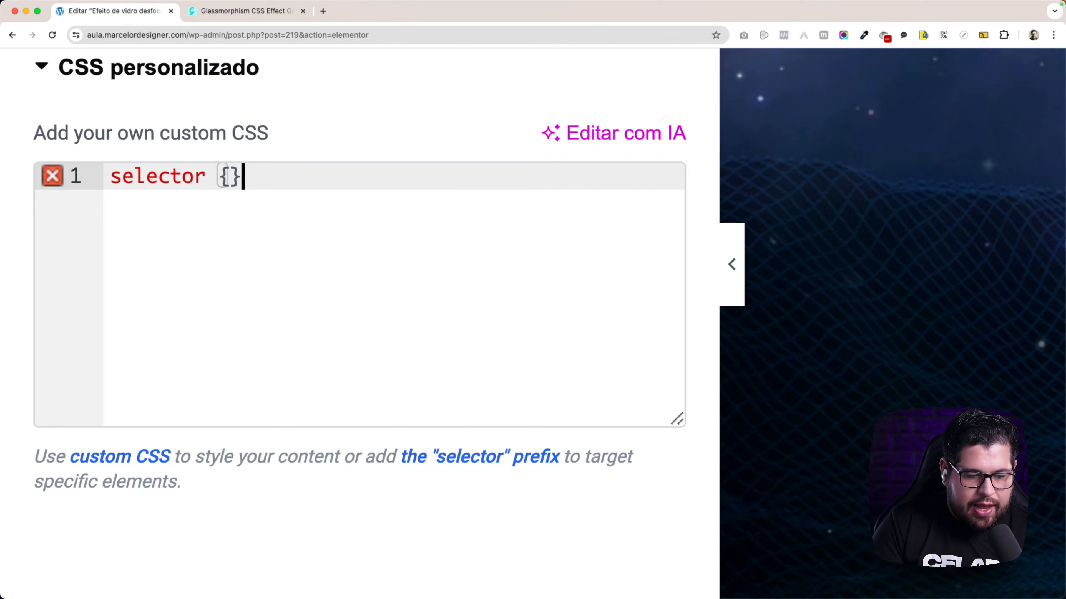
{"action": "key", "text": "Return"}
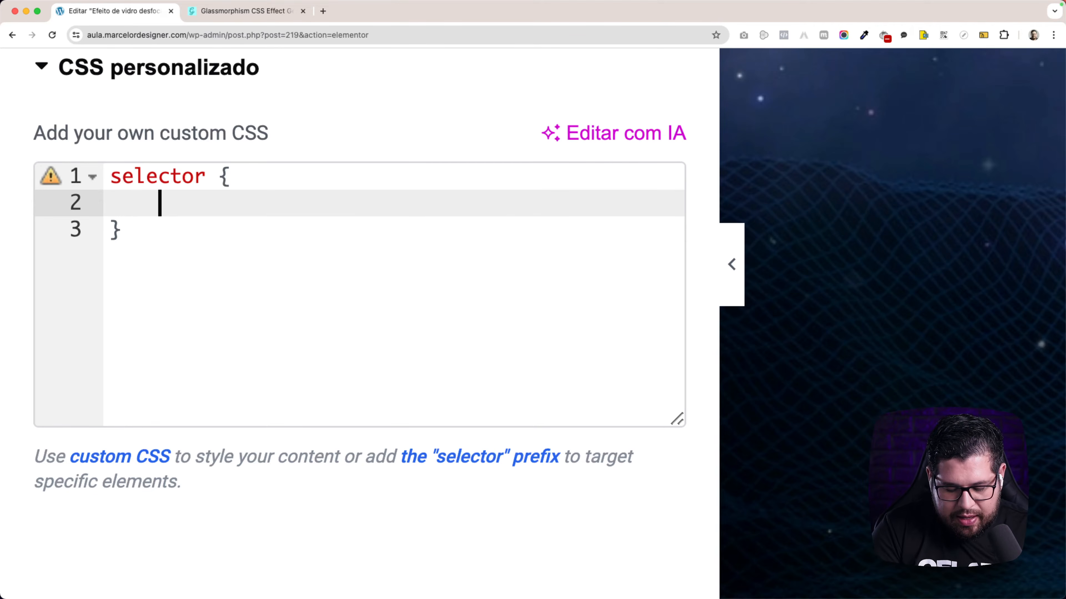
- Add the declaration backdrop-filter: blur(10px); inside the selector rule
{"action": "type", "text": "backdrop"}
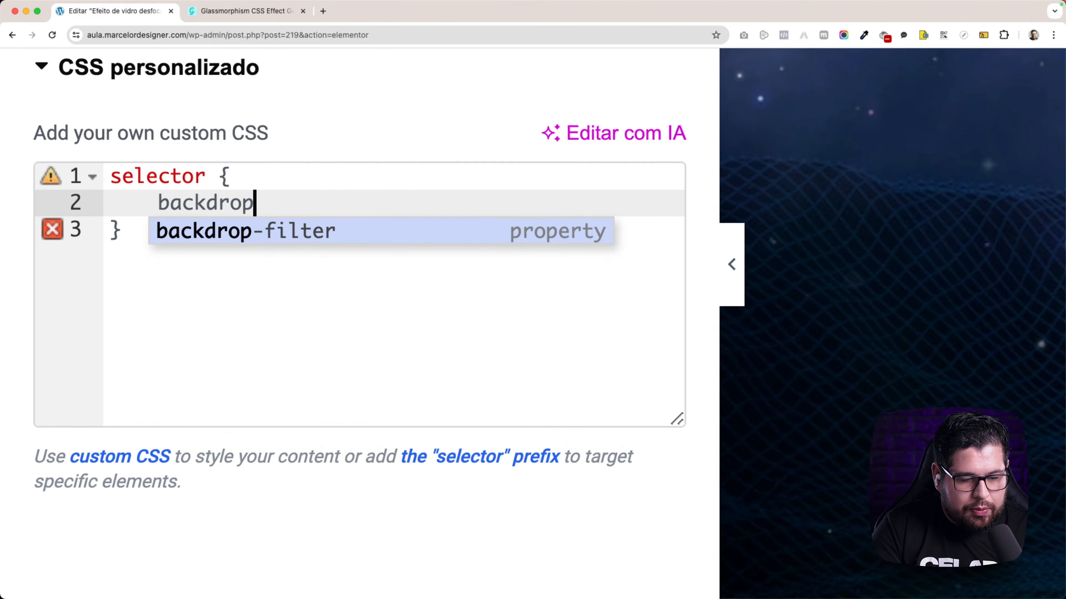
{"action": "key", "text": "Return"}
{"action": "type", "text": "blu"}
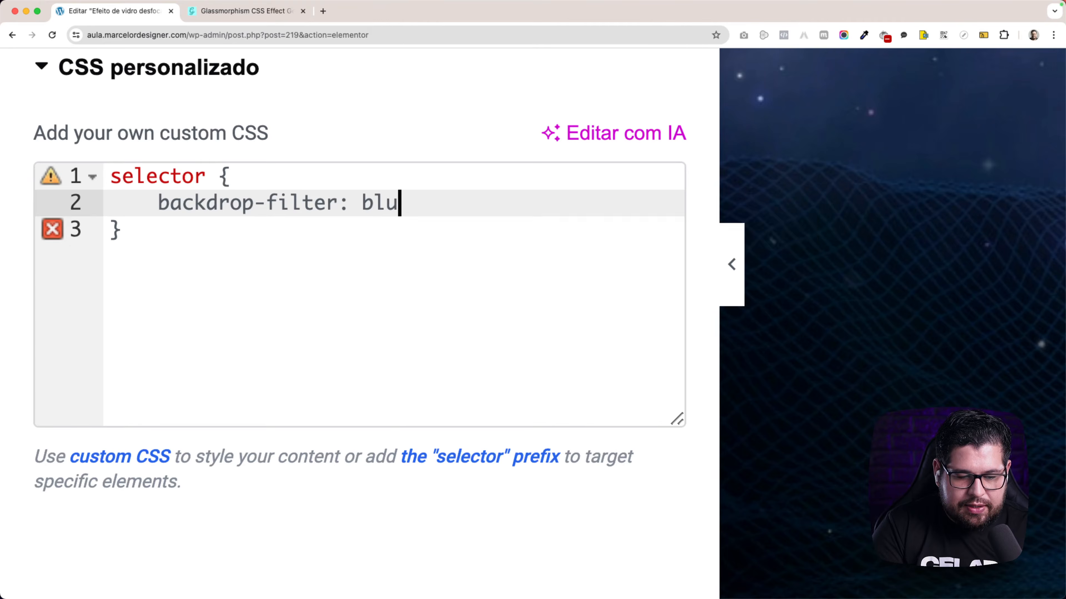
{"action": "type", "text": "r()"}
{"action": "key", "text": "Left"}
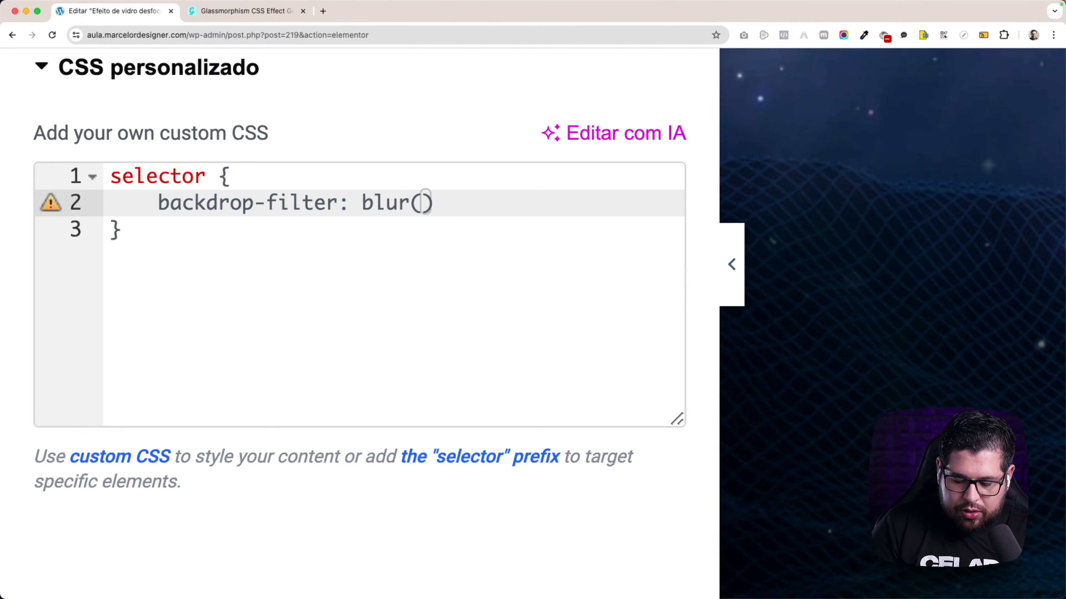
{"action": "type", "text": "10px"}
{"action": "key", "text": "Right"}
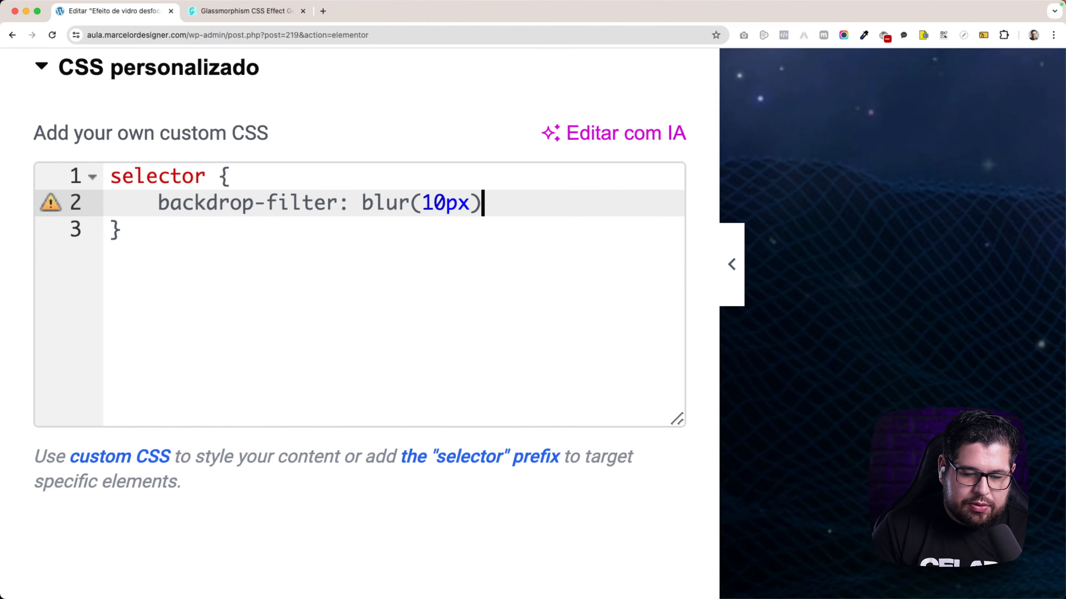
{"action": "type", "text": ";"}
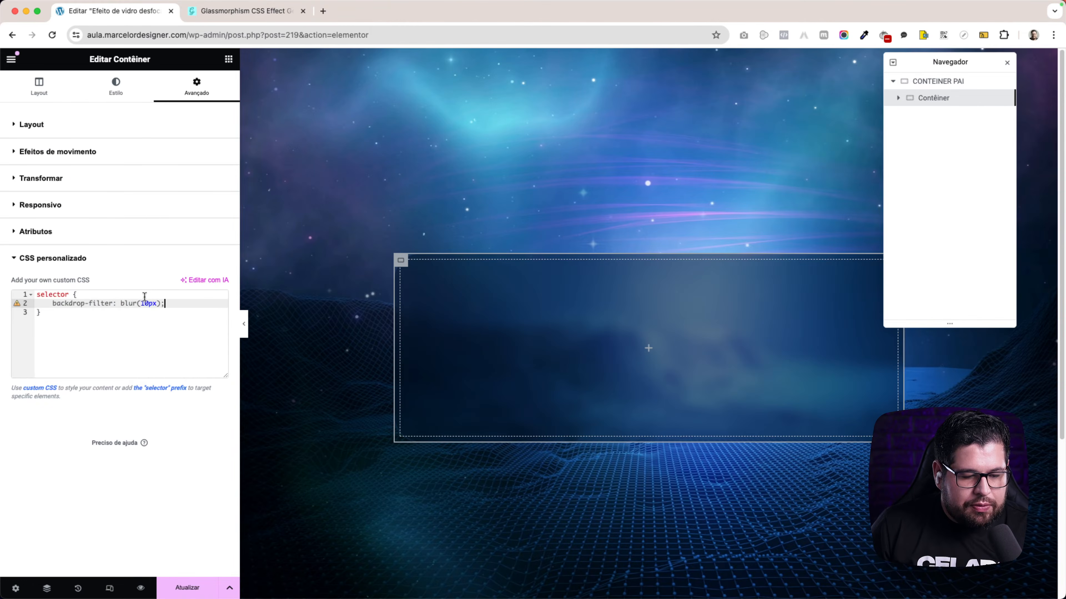
- Delete the backdrop-filter line and restore it twice to compare the container with and without blur
{"action": "left_click_drag", "start_coordinate": [172, 304], "coordinate": [172, 297]}
{"action": "key", "text": "BackSpace"}
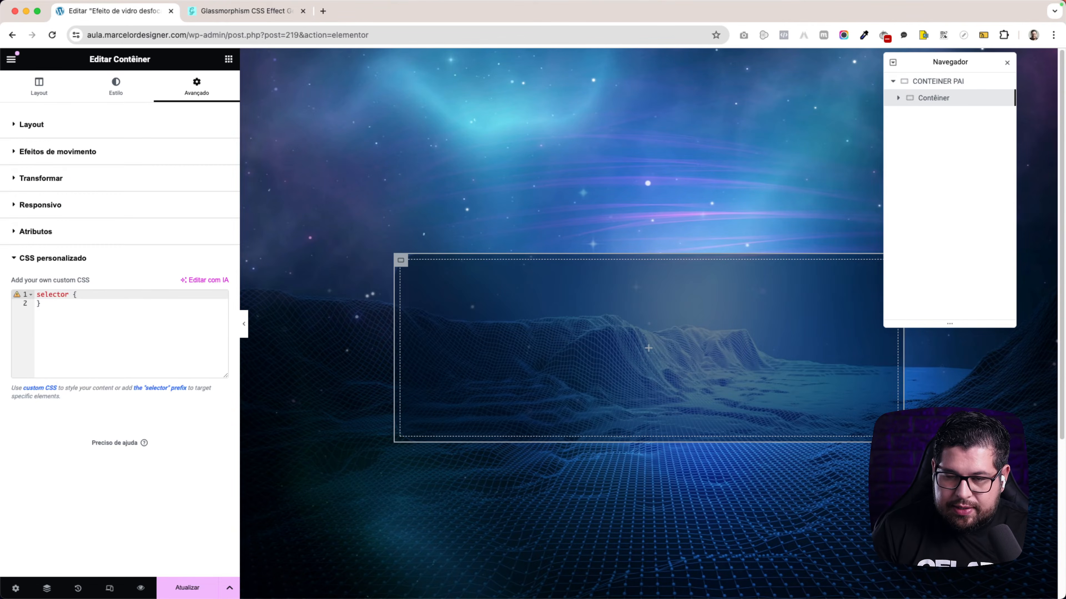
{"action": "key", "text": "super+z"}
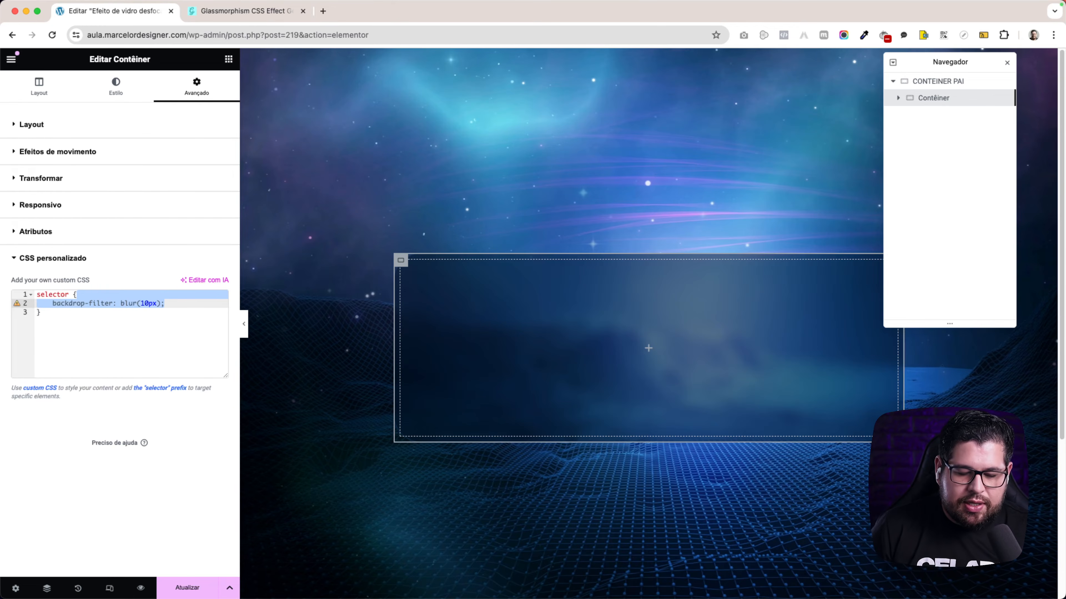
{"action": "key", "text": "BackSpace"}
{"action": "key", "text": "super+z"}
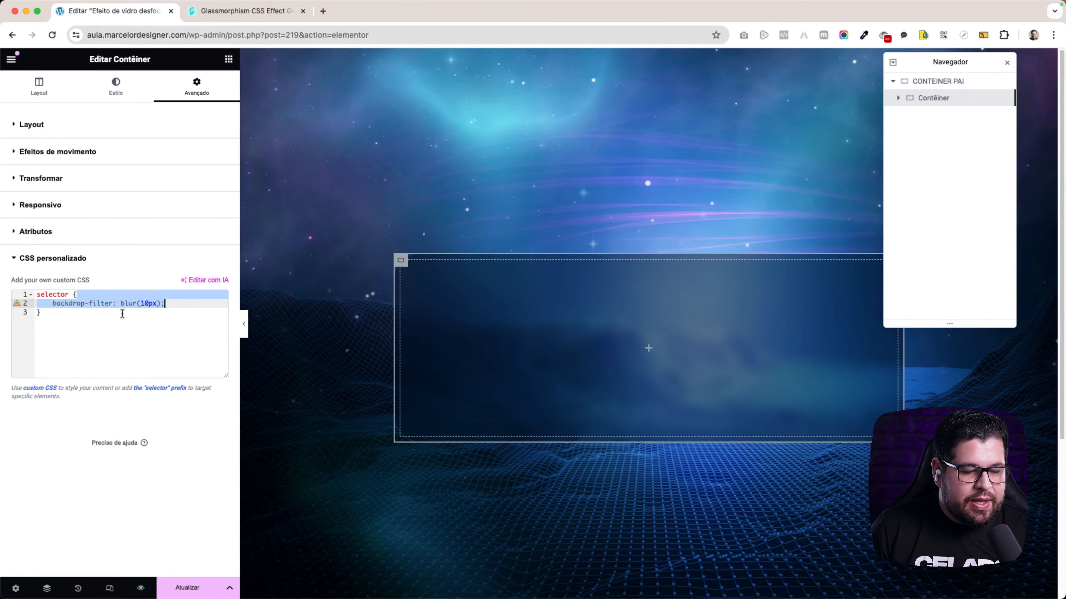
- Switch to Figma and set the background blur of the card behind DESFOQUE to 50
{"action": "left_click", "coordinate": [134, 305]}
{"action": "left_click_drag", "start_coordinate": [141, 305], "coordinate": [158, 305]}
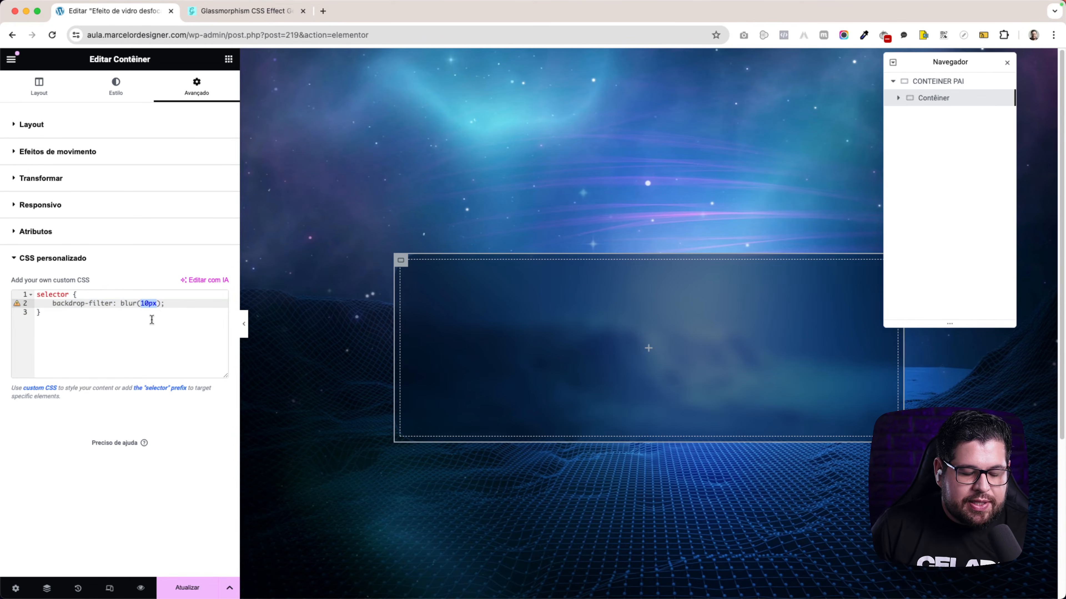
{"action": "key", "text": "ctrl+Up"}
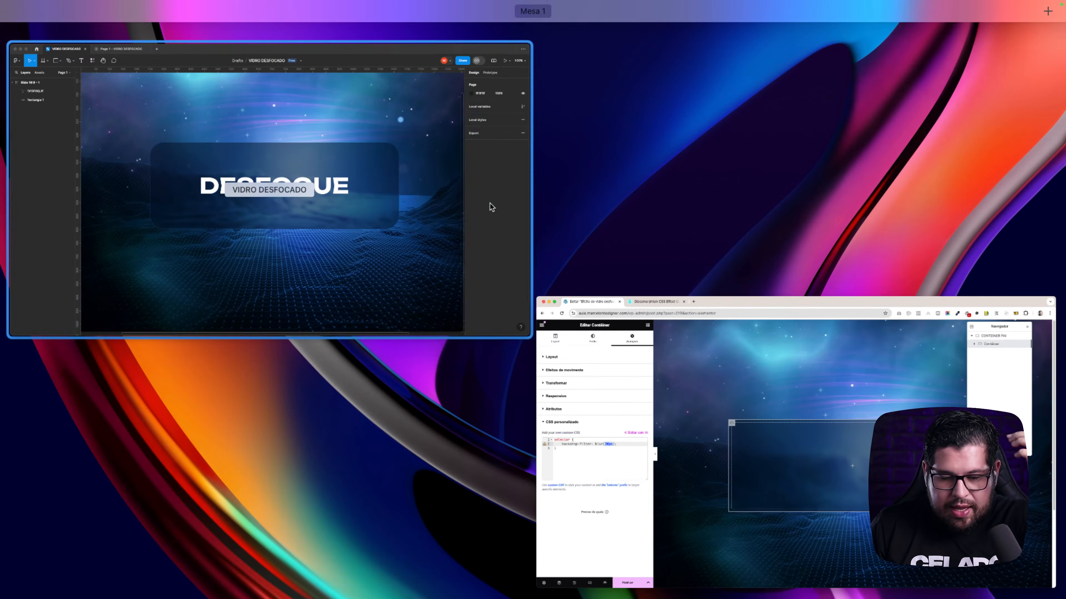
{"action": "left_click", "coordinate": [490, 203]}
{"action": "left_click", "coordinate": [748, 296]}
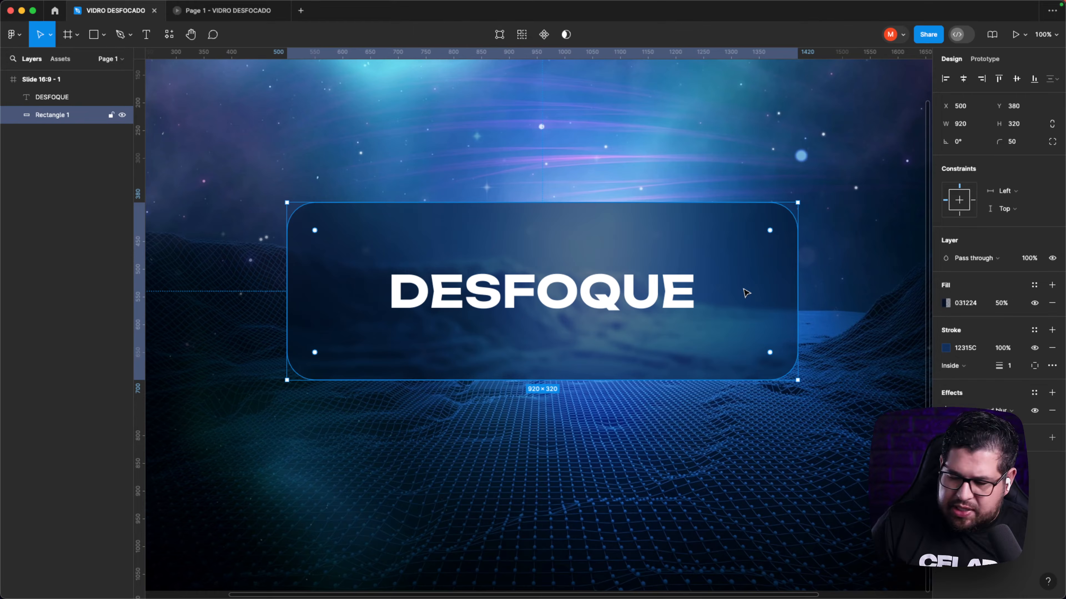
{"action": "left_click", "coordinate": [945, 411]}
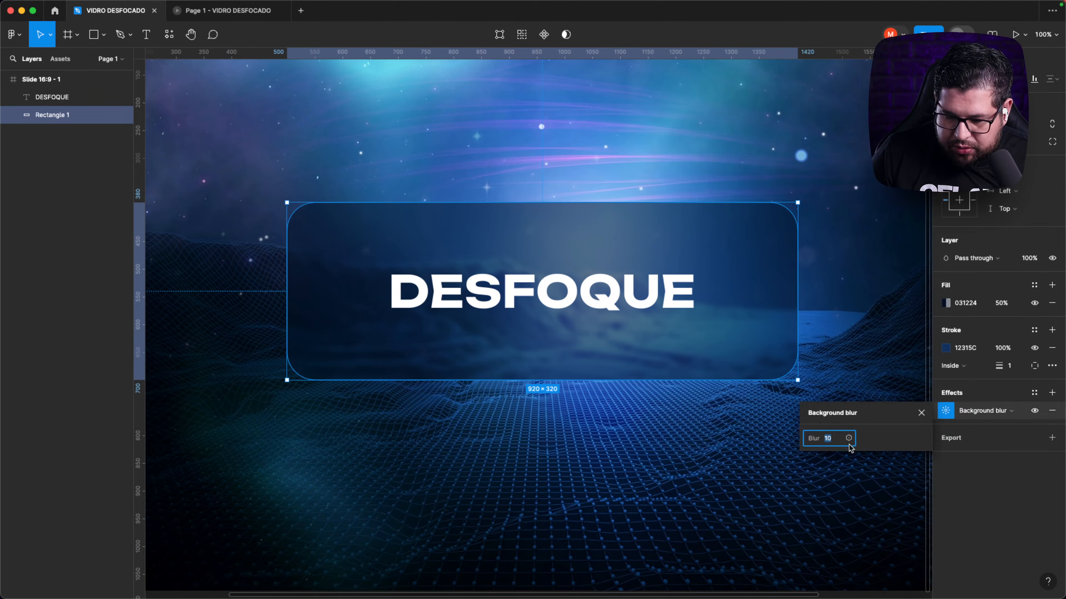
{"action": "left_click", "coordinate": [839, 442]}
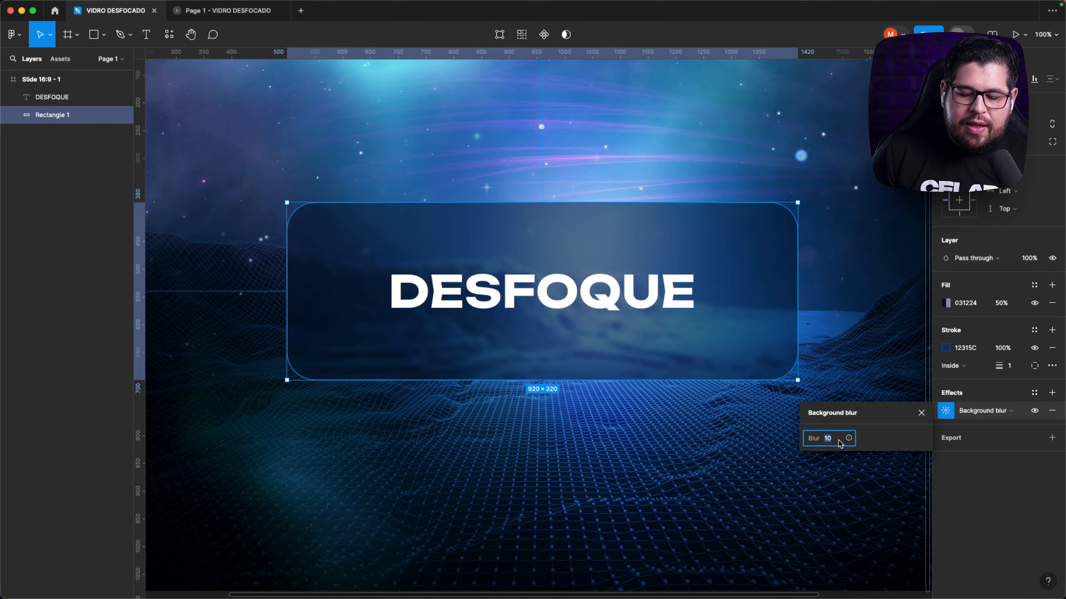
{"action": "type", "text": "5"}
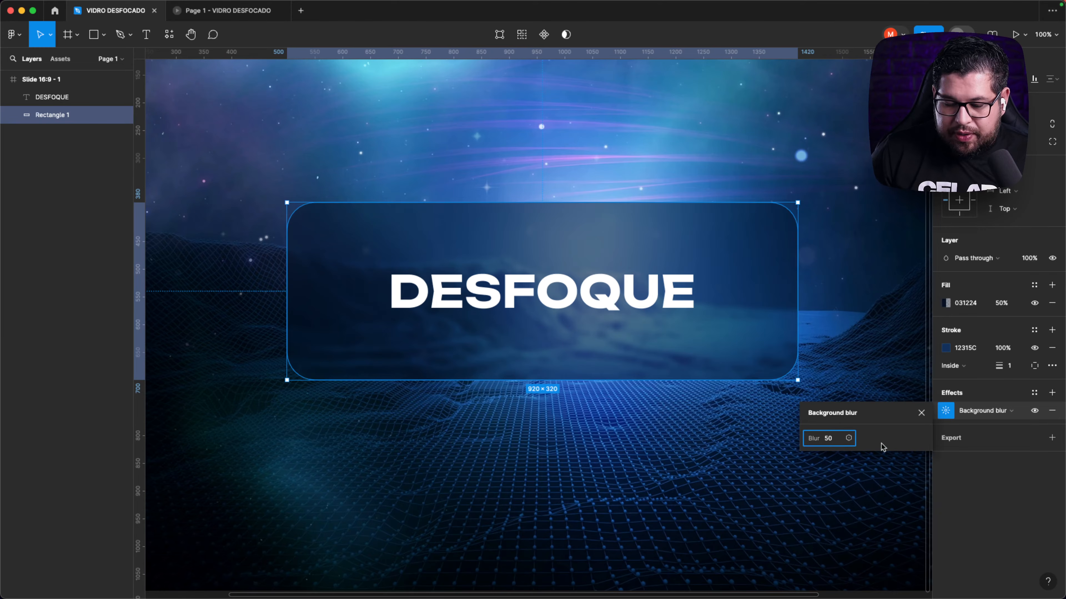
{"action": "key", "text": "Return"}
- Switch to Elementor, try a 50px blur in the inner container's custom CSS and set it back to 10px
{"action": "key", "text": "ctrl+Up"}
{"action": "left_click", "coordinate": [209, 255]}
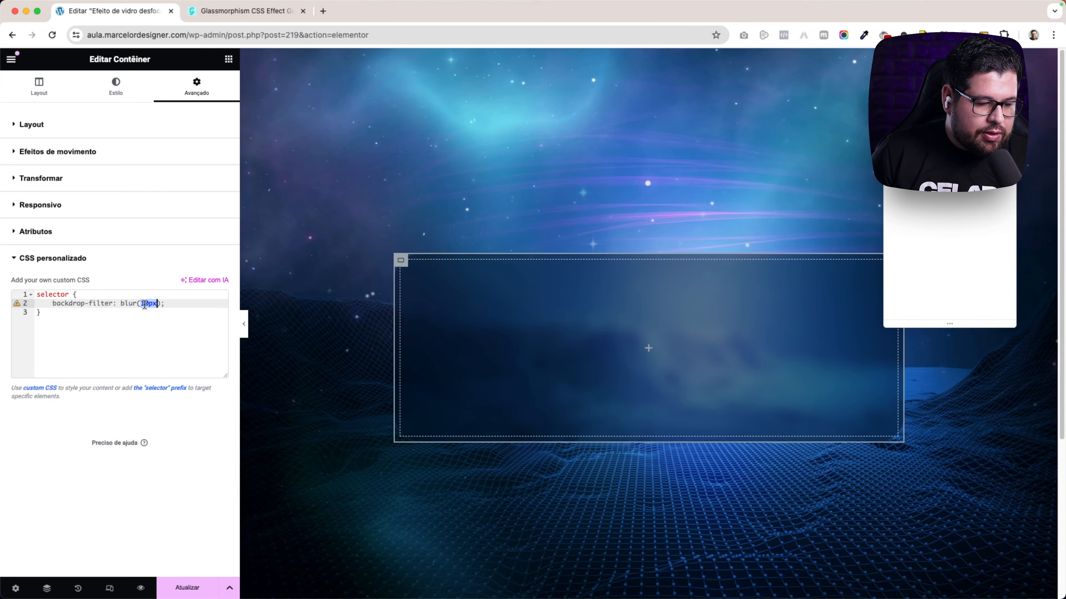
{"action": "left_click", "coordinate": [144, 304]}
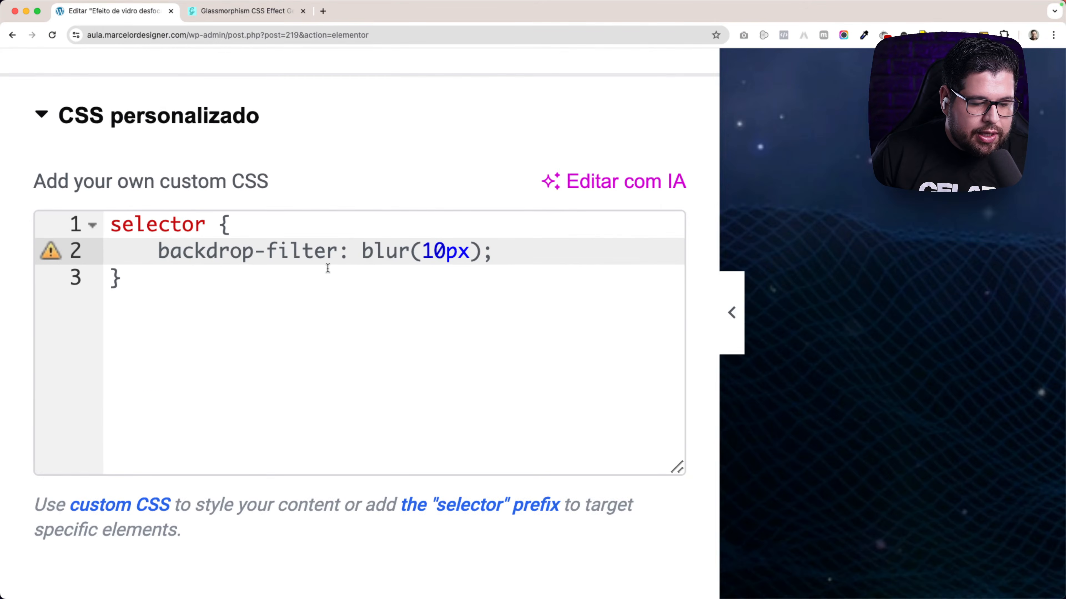
{"action": "key", "text": "BackSpace"}
{"action": "type", "text": "5"}
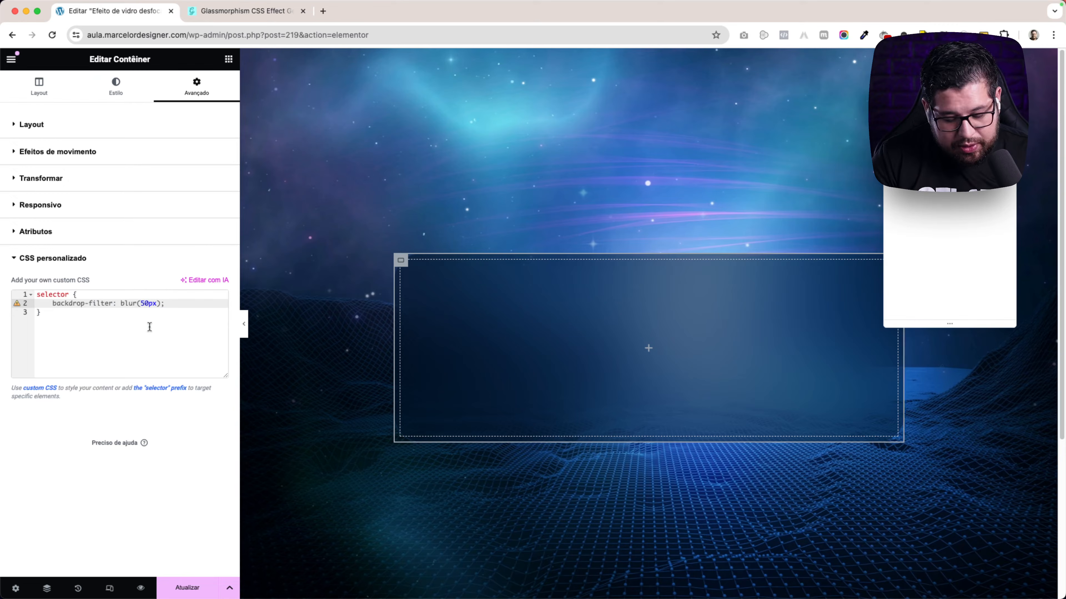
{"action": "key", "text": "BackSpace"}
{"action": "type", "text": "1"}
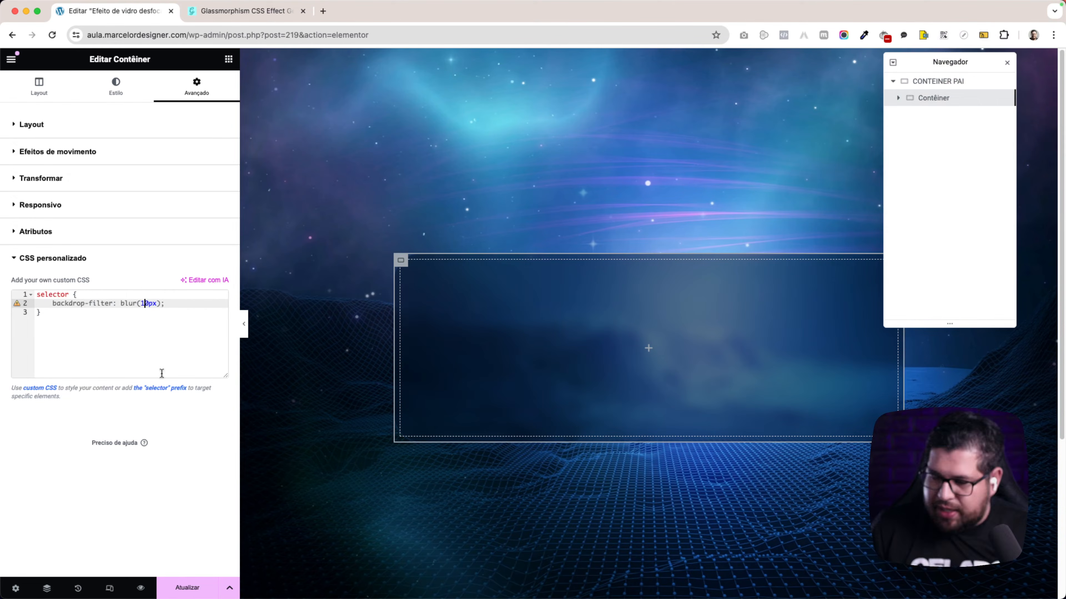
{"action": "left_click", "coordinate": [81, 320]}
{"action": "left_click", "coordinate": [165, 304]}
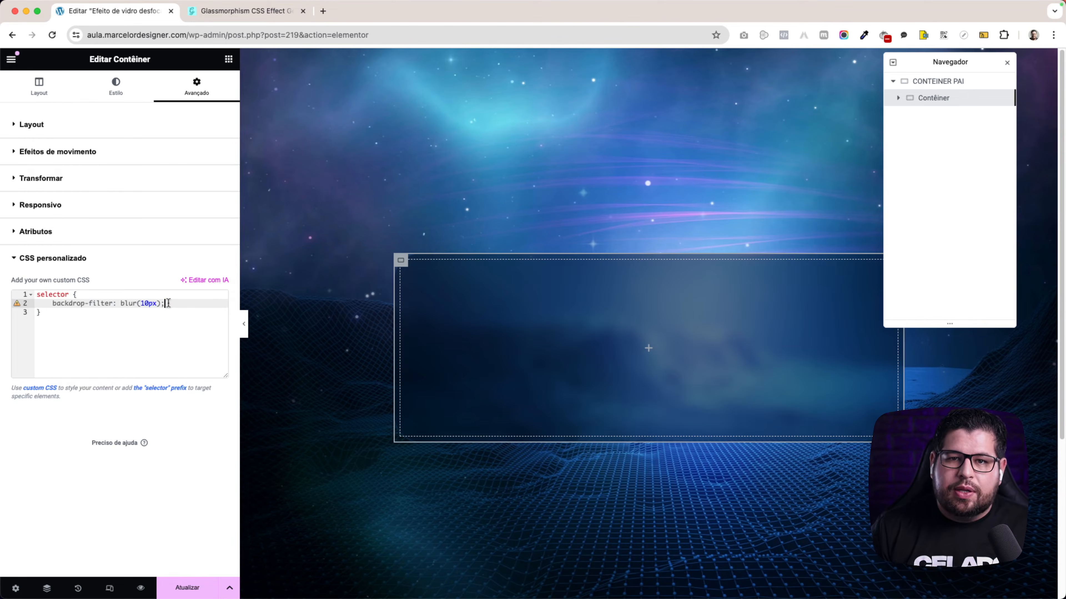
- Duplicate the backdrop-filter: blur(10px); line within the selector rule and prefix the copy with -webkit-
{"action": "left_click_drag", "start_coordinate": [169, 301], "coordinate": [166, 295]}
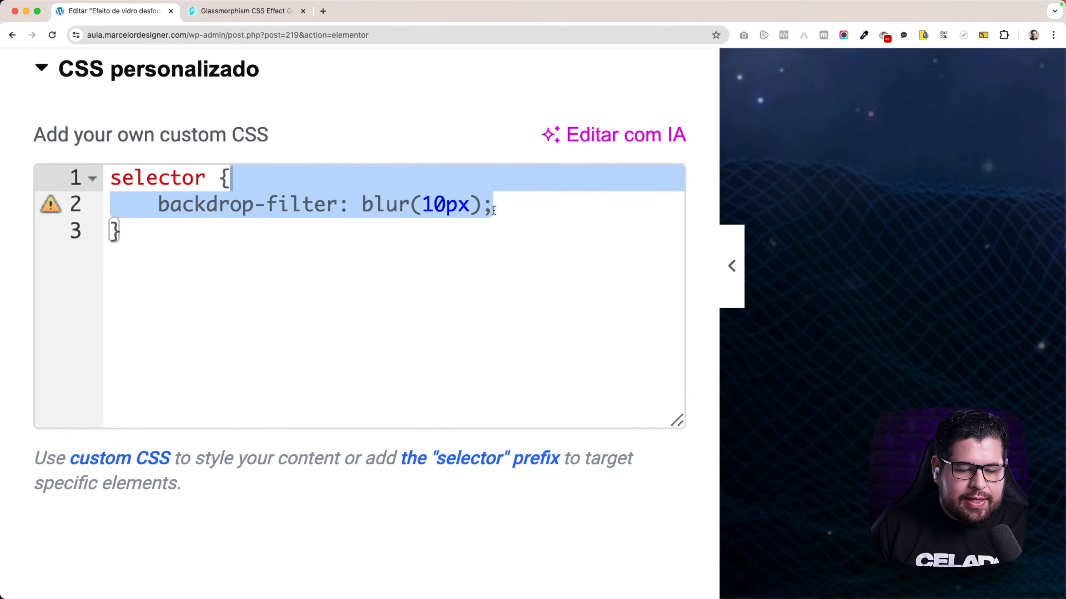
{"action": "left_click", "coordinate": [494, 209]}
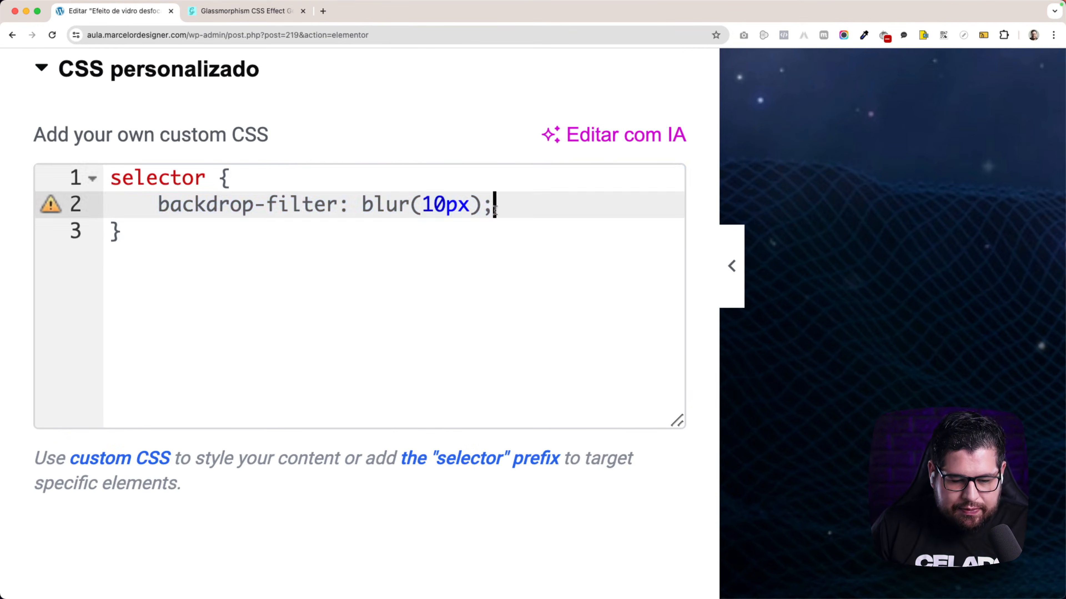
{"action": "key", "text": "ctrl+v"}
{"action": "key", "text": "ctrl+z"}
{"action": "left_click_drag", "start_coordinate": [508, 203], "coordinate": [442, 172]}
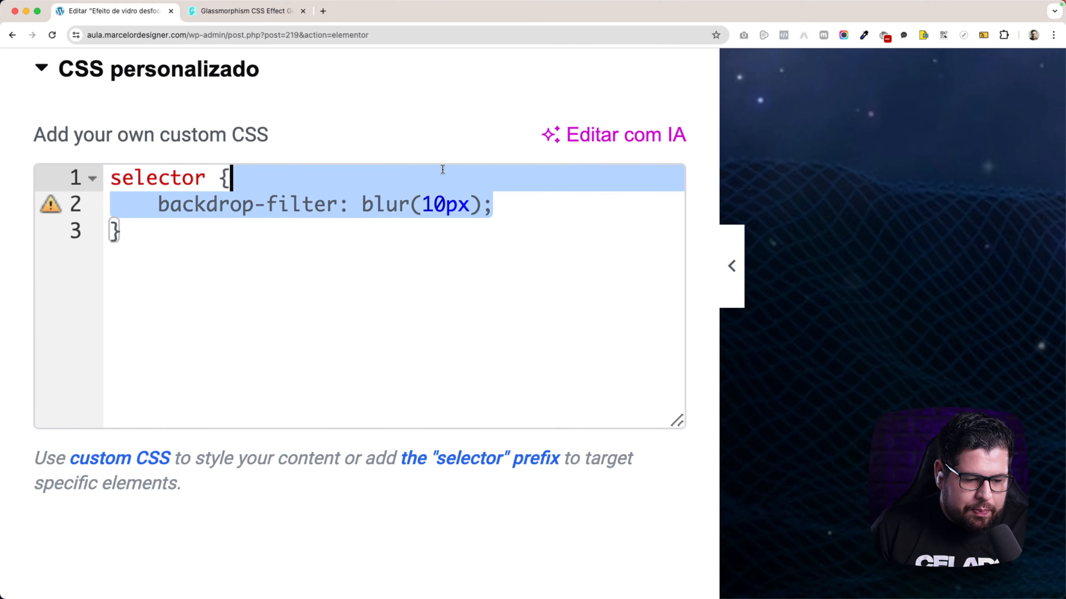
{"action": "key", "text": "ctrl+c"}
{"action": "left_click", "coordinate": [502, 202]}
{"action": "key", "text": "ctrl+v"}
{"action": "key", "text": "super+Left"}
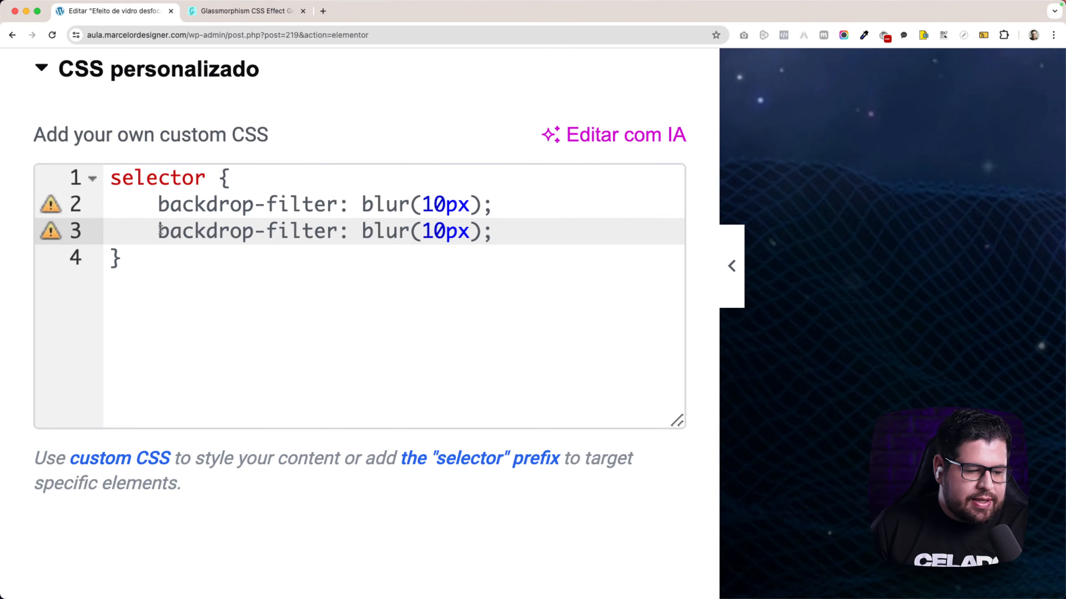
{"action": "type", "text": "-webkit-"}
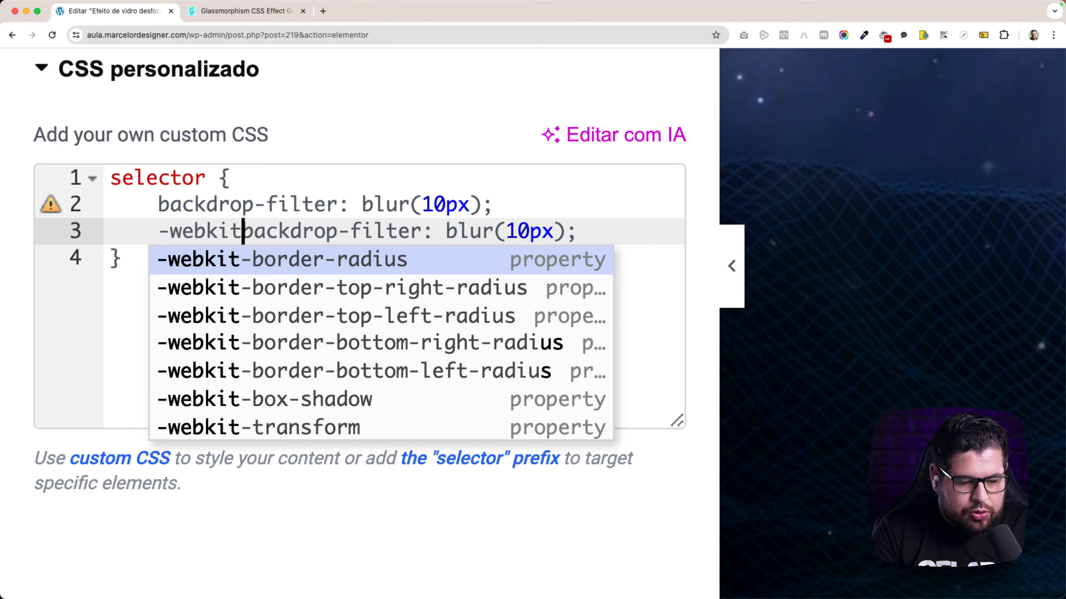
- Compare the -webkit-backdrop-filter line with the standard backdrop-filter line in the container's custom CSS
{"action": "left_click_drag", "start_coordinate": [159, 230], "coordinate": [587, 234]}
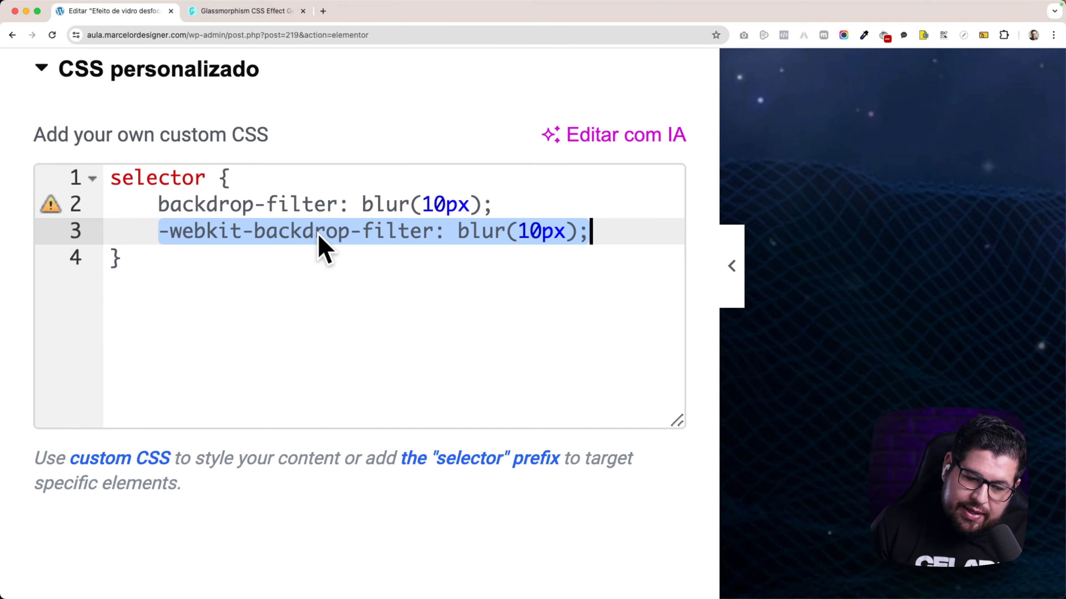
{"action": "left_click_drag", "start_coordinate": [495, 205], "coordinate": [157, 205]}
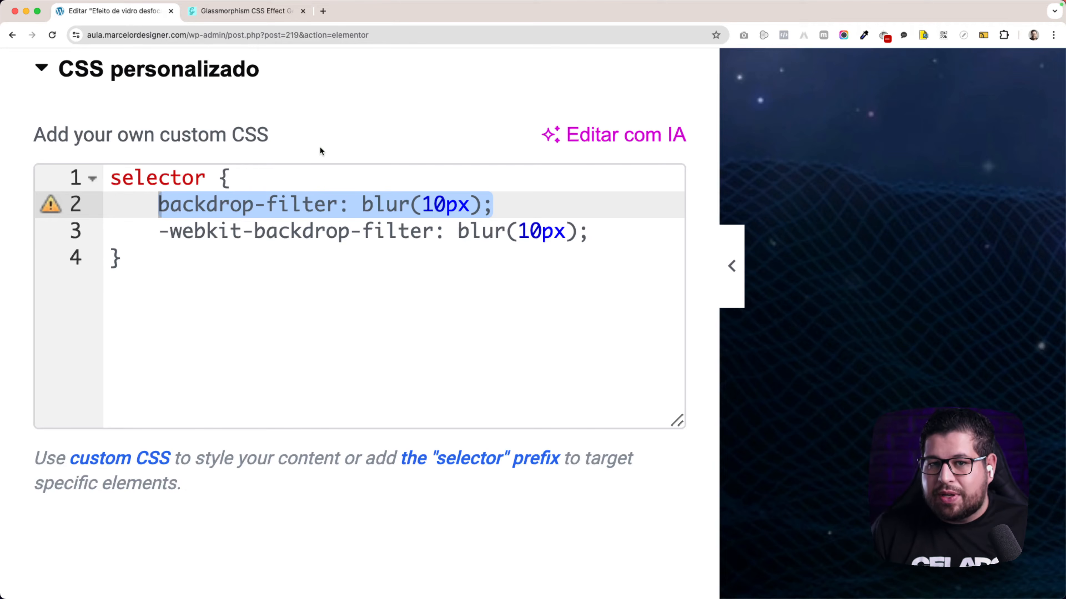
{"action": "key", "text": "super+0"}
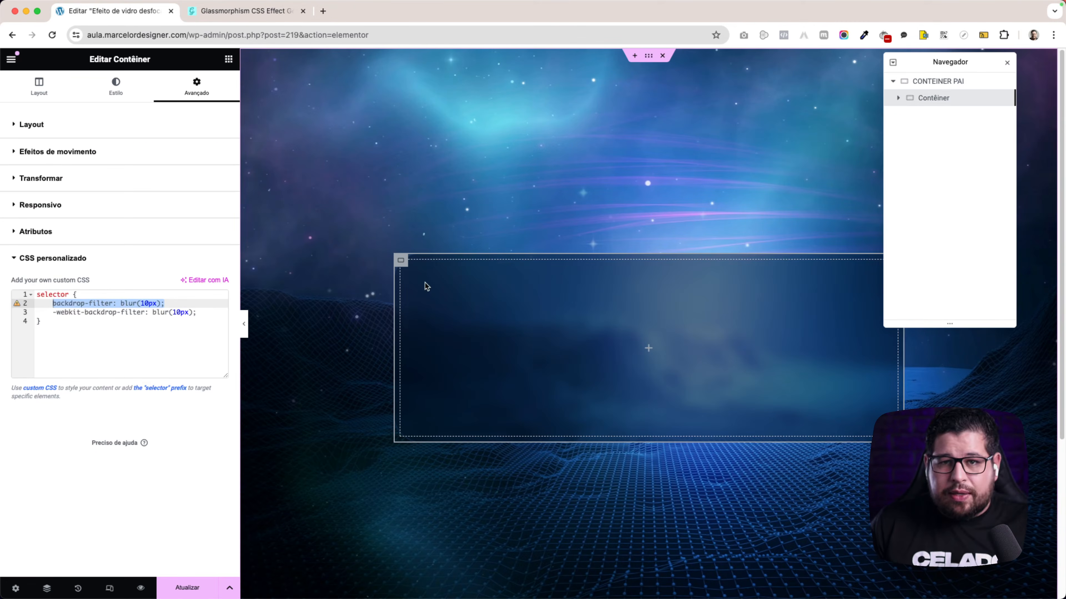
- Add a Título widget inside the blurred inner container and set its text to "Desfoque"
{"action": "left_click", "coordinate": [227, 61]}
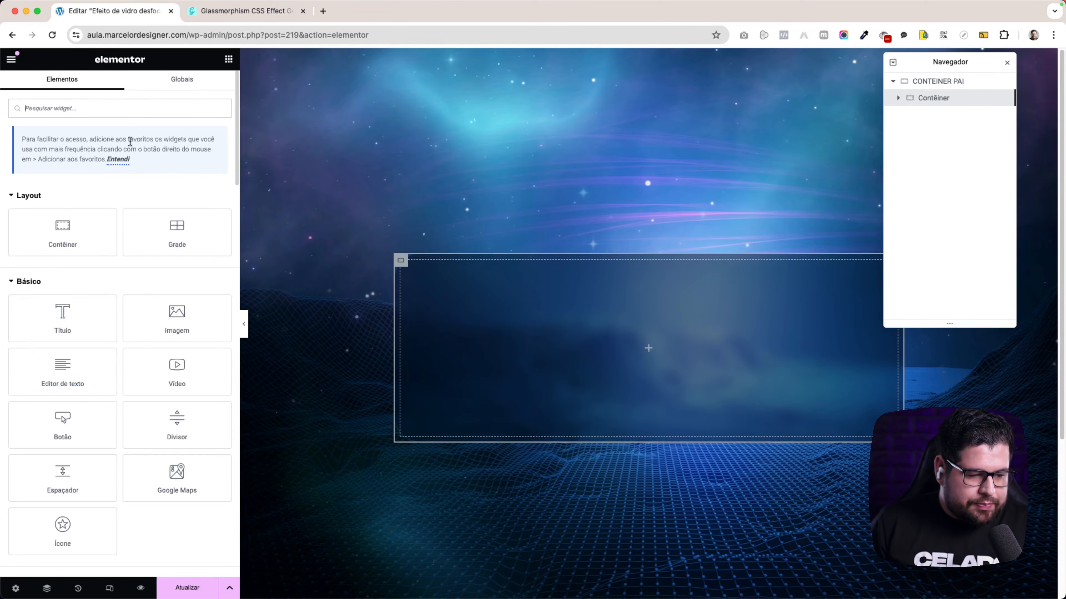
{"action": "left_click_drag", "start_coordinate": [62, 319], "coordinate": [572, 394]}
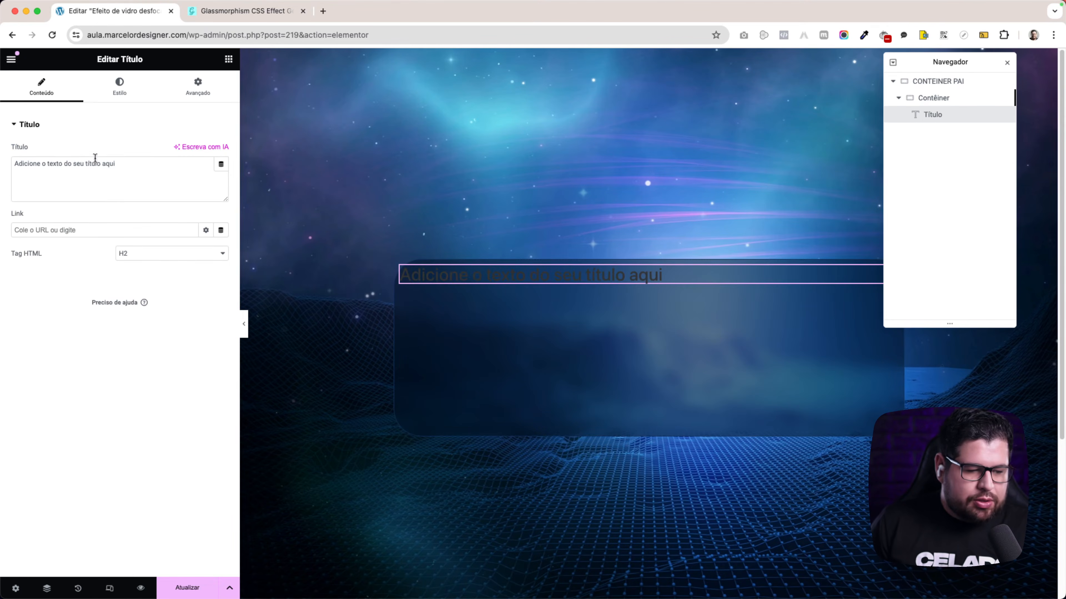
{"action": "left_click_drag", "start_coordinate": [124, 164], "coordinate": [2, 163]}
{"action": "type", "text": "Desfoque"}
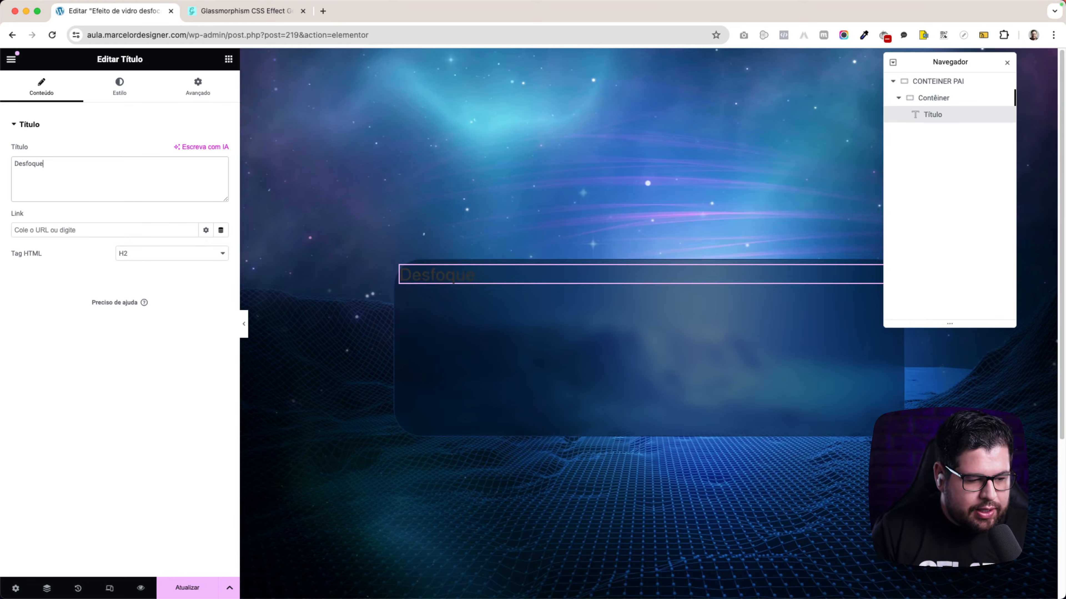
- Set the heading's text color to white
{"action": "left_click", "coordinate": [119, 86]}
{"action": "left_click", "coordinate": [221, 174]}
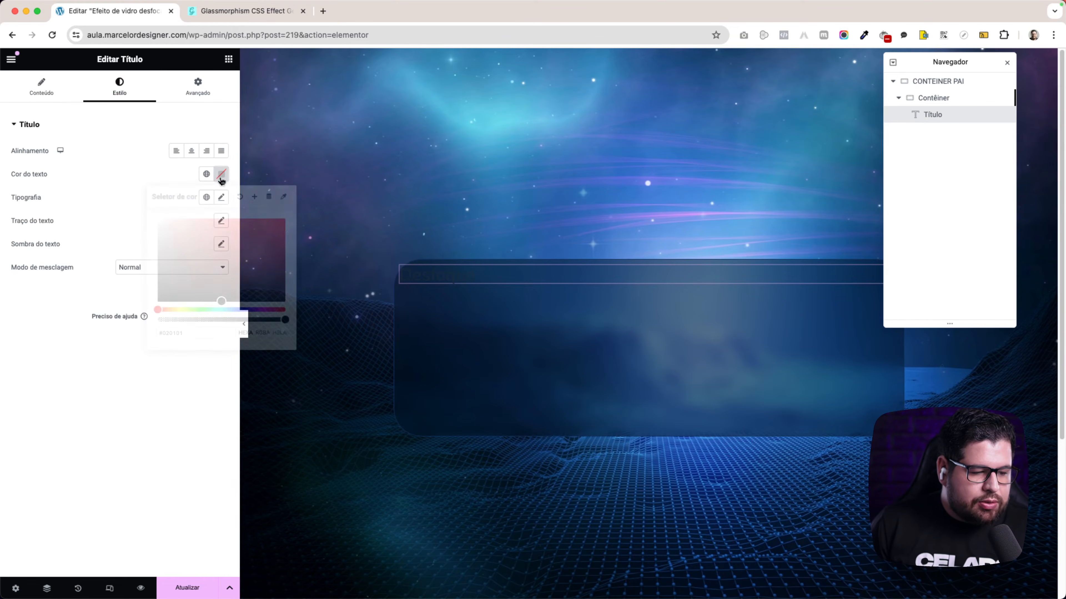
{"action": "key", "text": "super+v"}
{"action": "left_click", "coordinate": [111, 198]}
- Switch to Figma and look up the font family, weight and size of the DESFOQUE text
{"action": "key", "text": "ctrl+Up"}
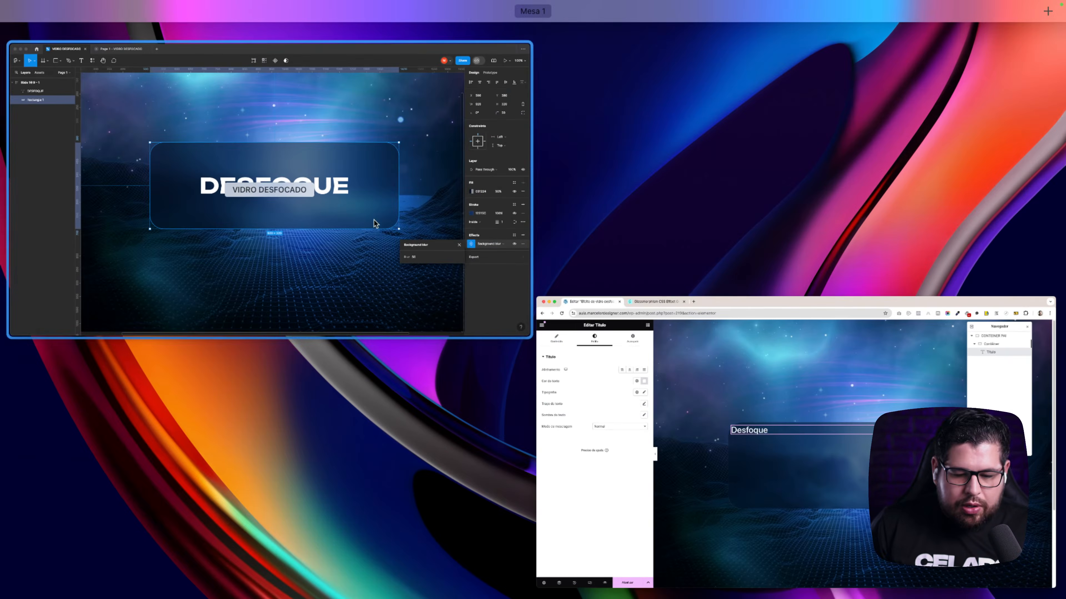
{"action": "left_click", "coordinate": [374, 220]}
{"action": "double_click", "coordinate": [483, 281]}
{"action": "left_click", "coordinate": [483, 288]}
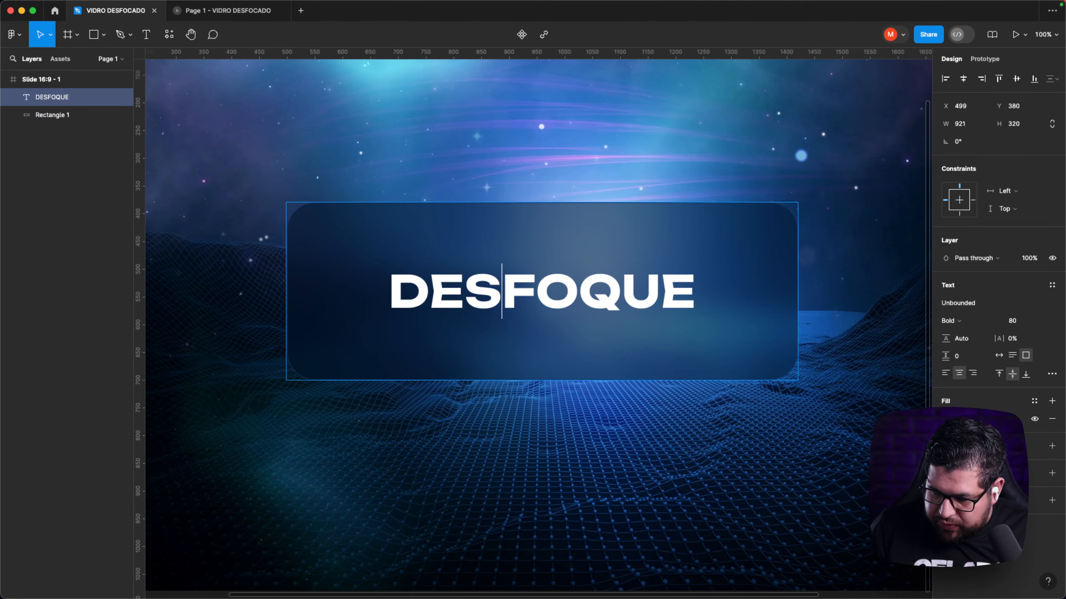
{"action": "left_click", "coordinate": [1013, 321]}
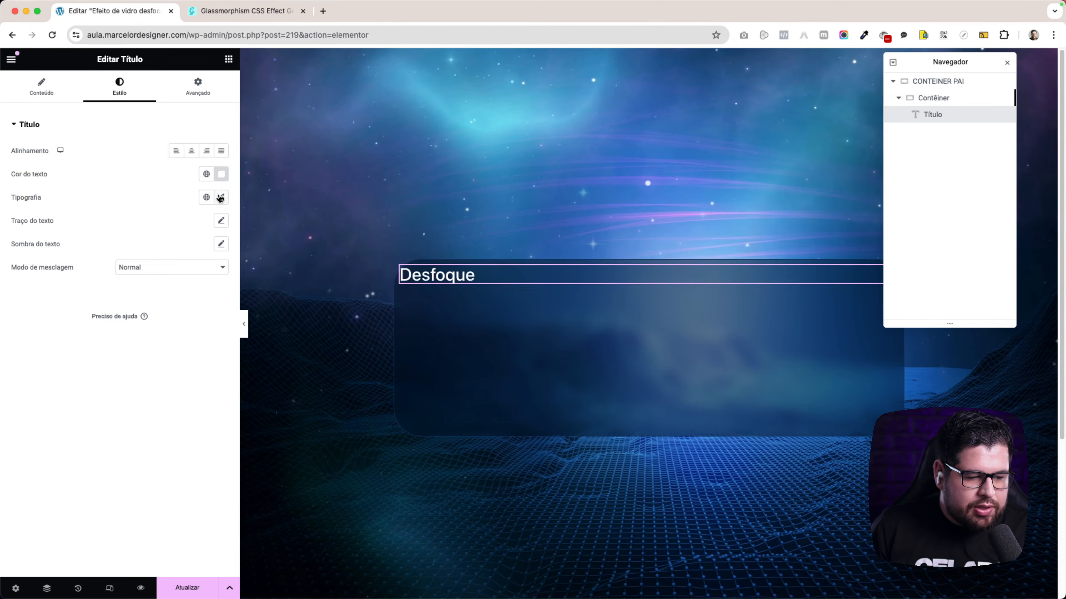
- Switch to Elementor and set the heading's typography to the Unbounded font at 80 px
{"action": "left_click", "coordinate": [221, 198]}
{"action": "left_click", "coordinate": [152, 251]}
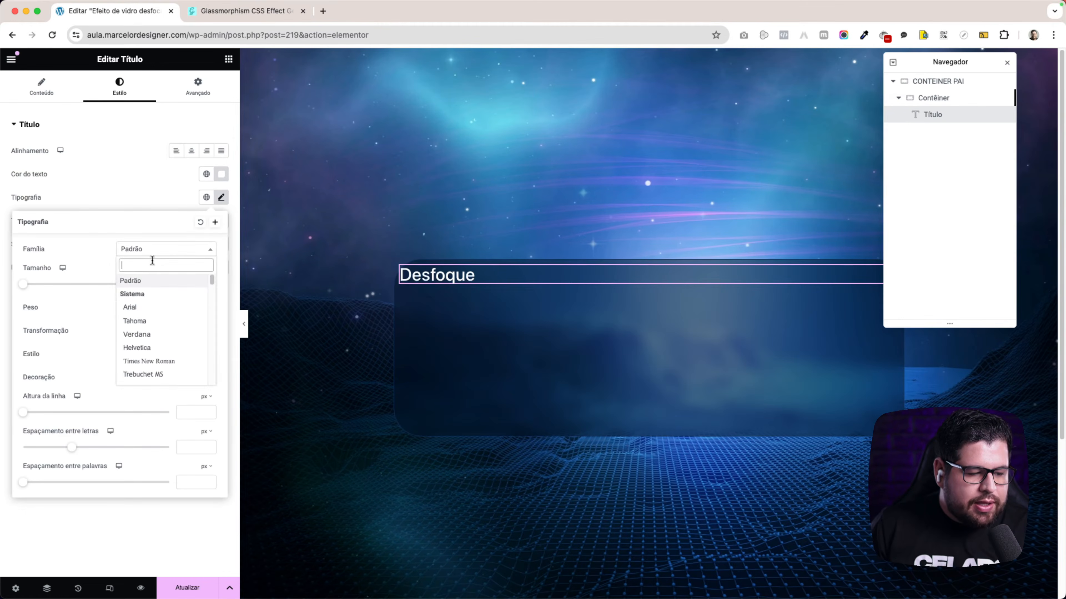
{"action": "type", "text": "unbounded"}
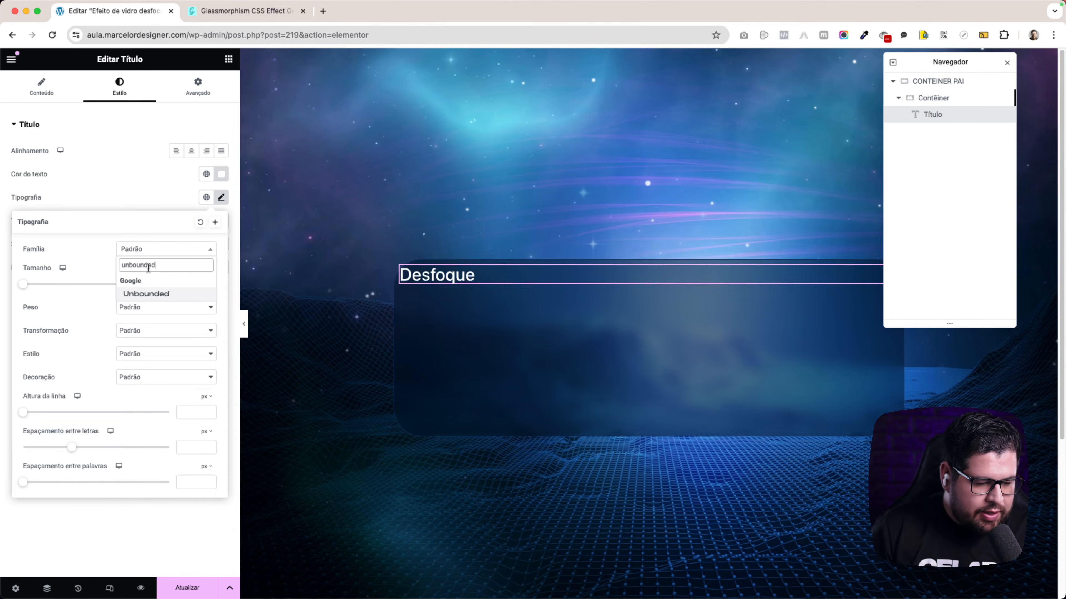
{"action": "left_click", "coordinate": [153, 294]}
{"action": "type", "text": "80"}
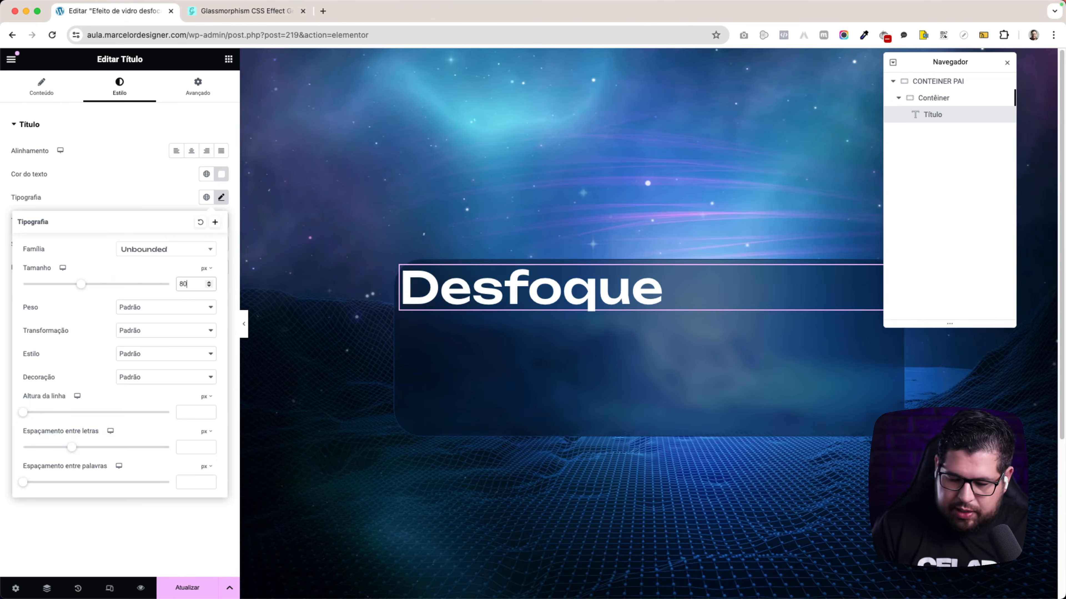
- Set the heading's weight to Negrito with an uppercase transformation, and center its alignment
{"action": "left_click", "coordinate": [183, 307]}
{"action": "left_click", "coordinate": [178, 331]}
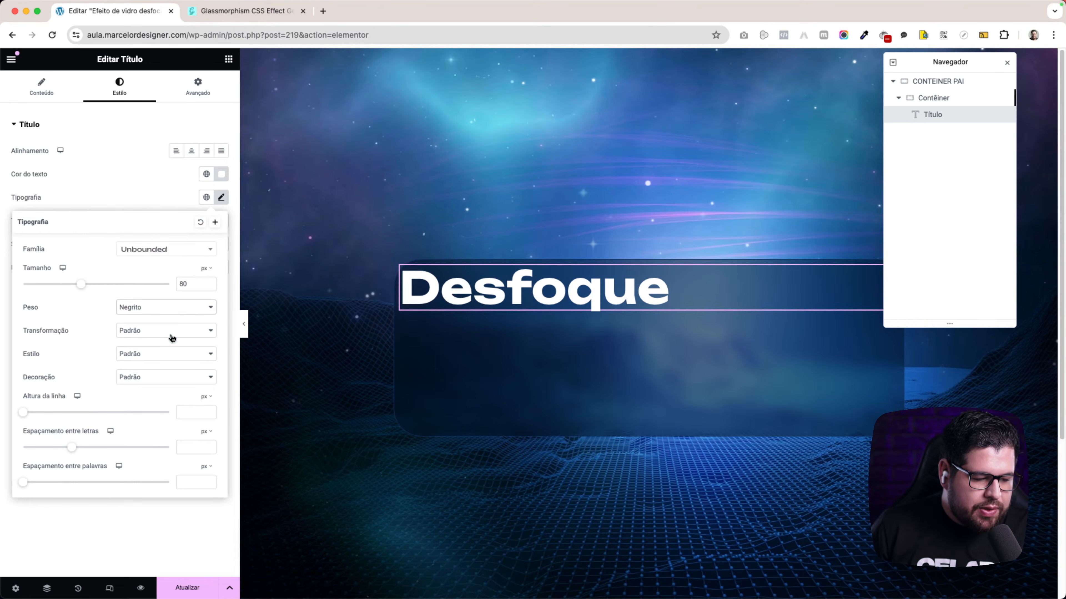
{"action": "left_click", "coordinate": [171, 335]}
{"action": "left_click", "coordinate": [168, 348]}
{"action": "left_click", "coordinate": [191, 150]}
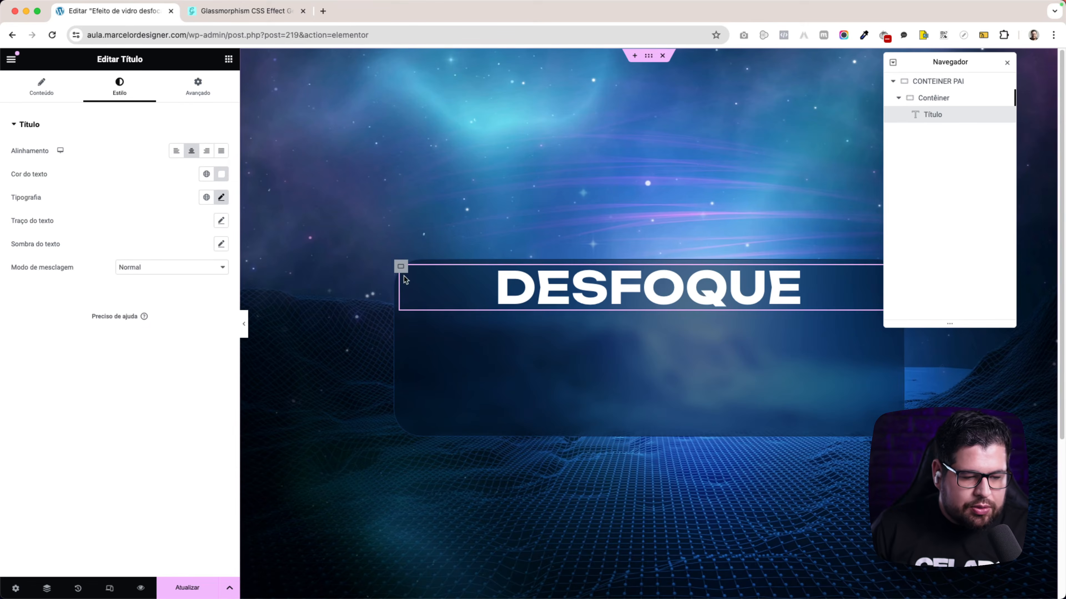
- Rename the inner container that holds the heading as CONTEINER FILHO
{"action": "left_click", "coordinate": [401, 268]}
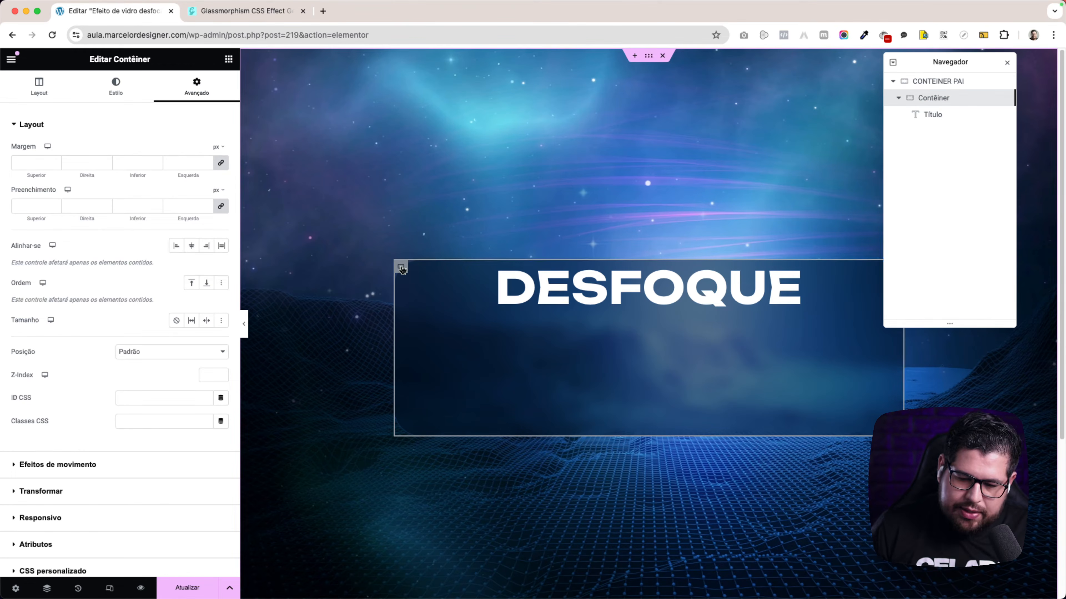
{"action": "double_click", "coordinate": [933, 97]}
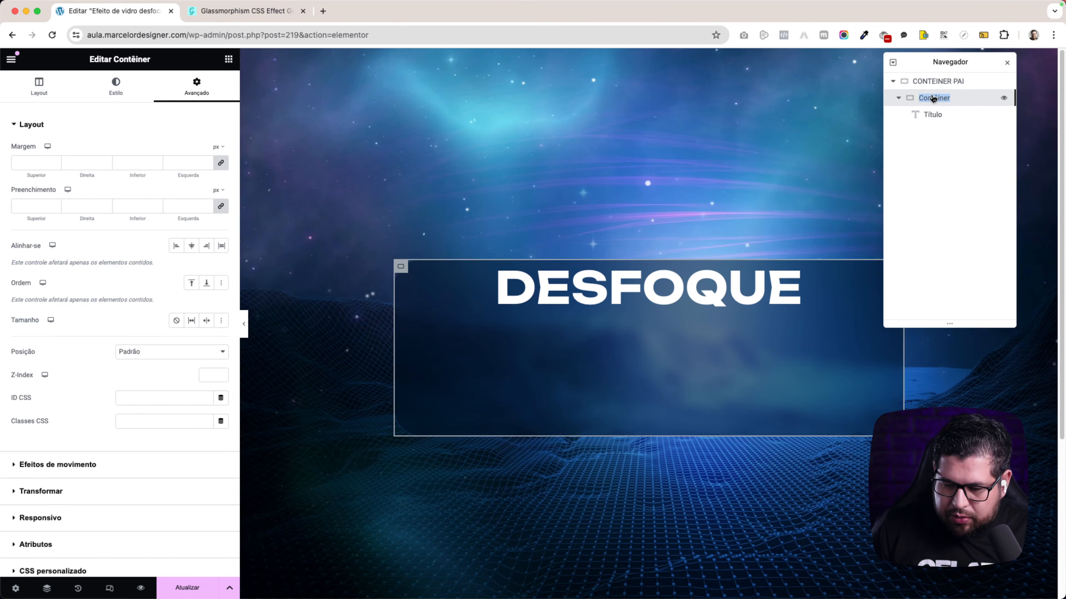
{"action": "key", "text": "Caps_Lock"}
{"action": "type", "text": "CONTEIN"}
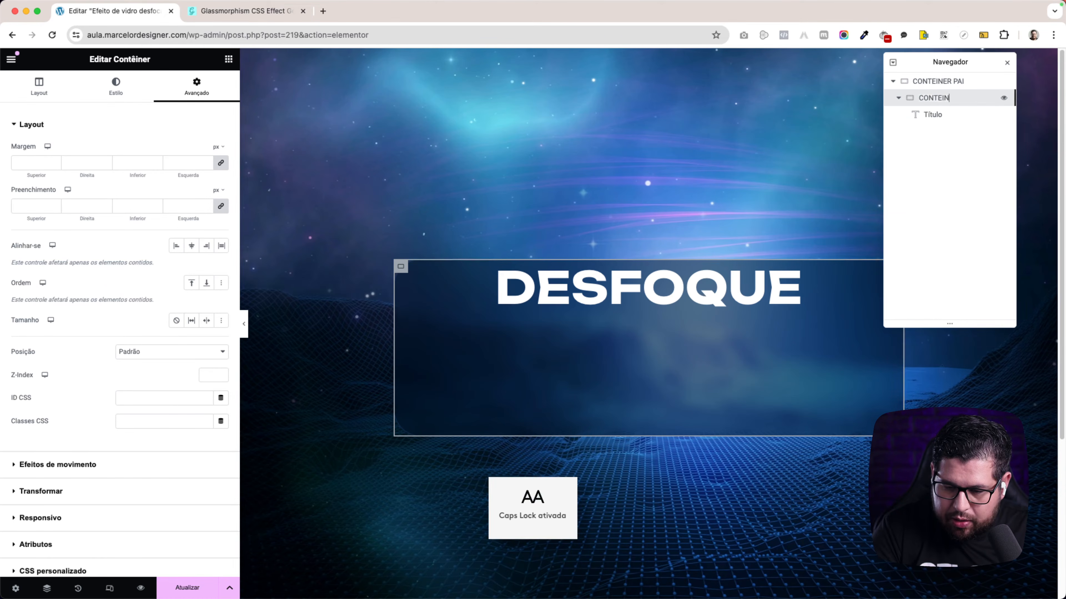
{"action": "type", "text": "ER FILHO"}
{"action": "key", "text": "Return"}
{"action": "key", "text": "Caps_Lock"}
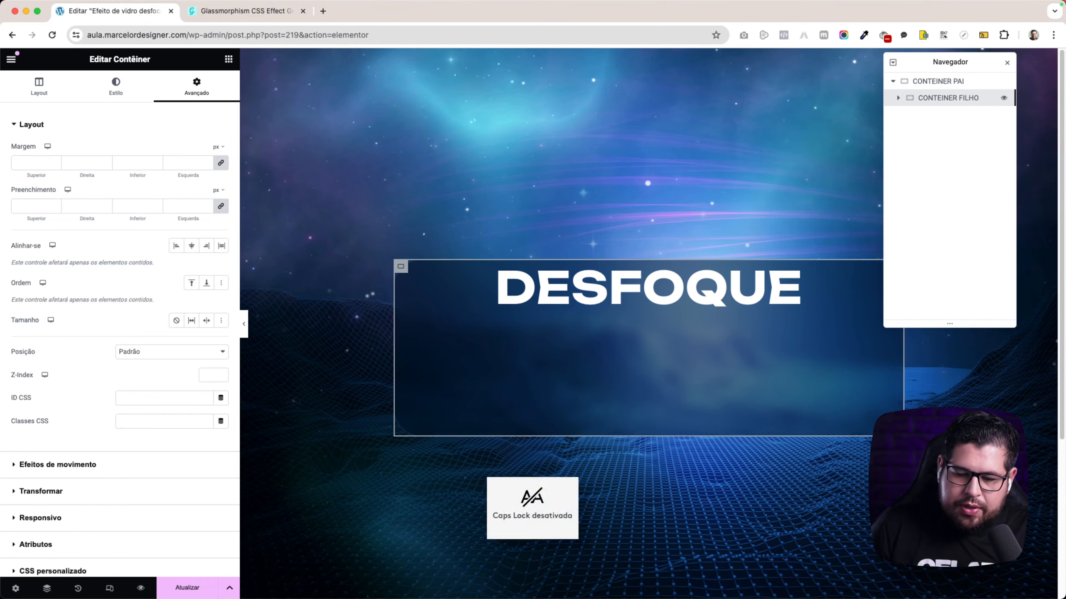
- Set CONTEINER FILHO's padding to 0 on all sides and justify its content to the center, saving the page
{"action": "left_click", "coordinate": [220, 206]}
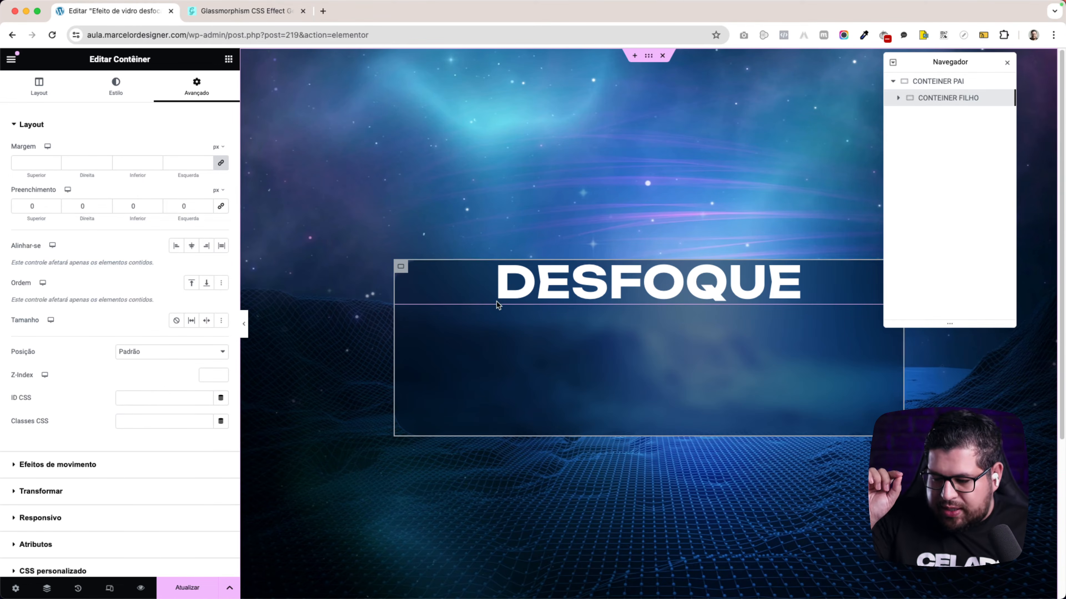
{"action": "left_click", "coordinate": [42, 88]}
{"action": "left_click", "coordinate": [64, 351]}
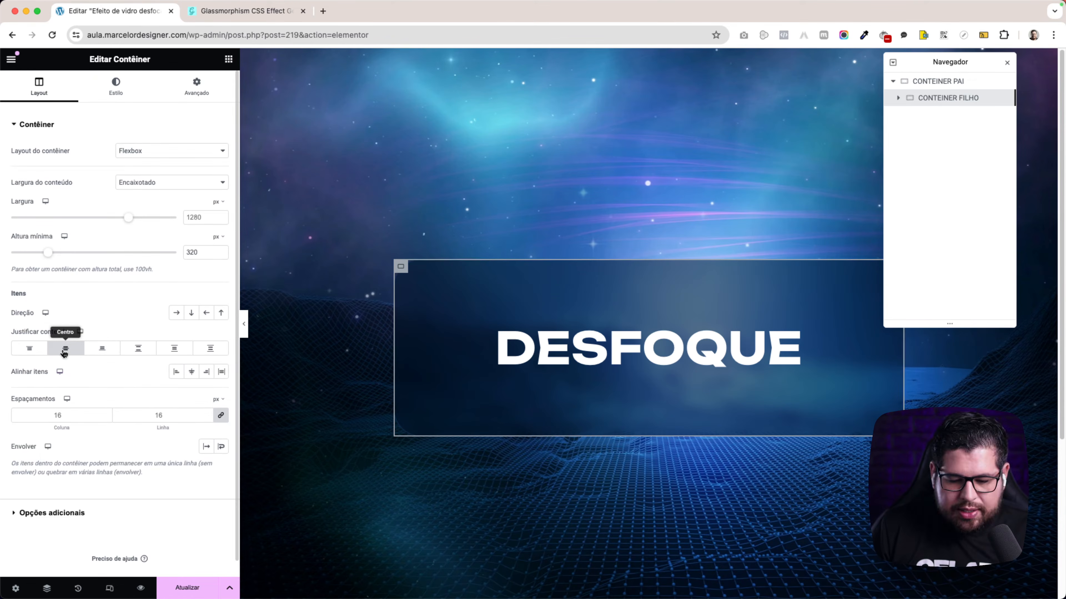
{"action": "left_click", "coordinate": [184, 587]}
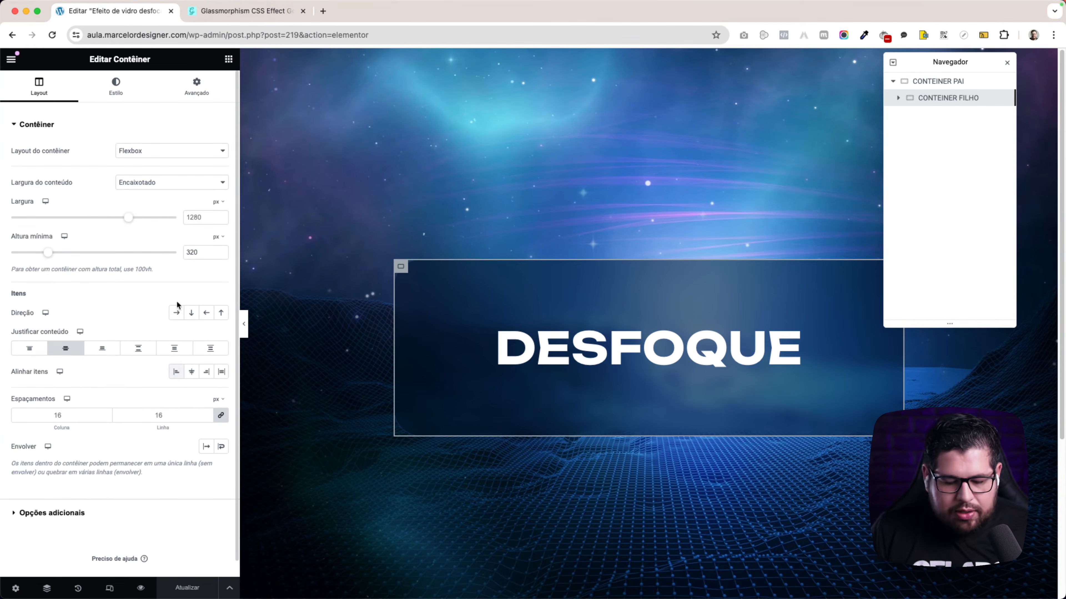
- Open the custom CSS of CONTEINER FILHO to review its two blur declarations
{"action": "left_click", "coordinate": [190, 99]}
{"action": "left_click", "coordinate": [173, 124]}
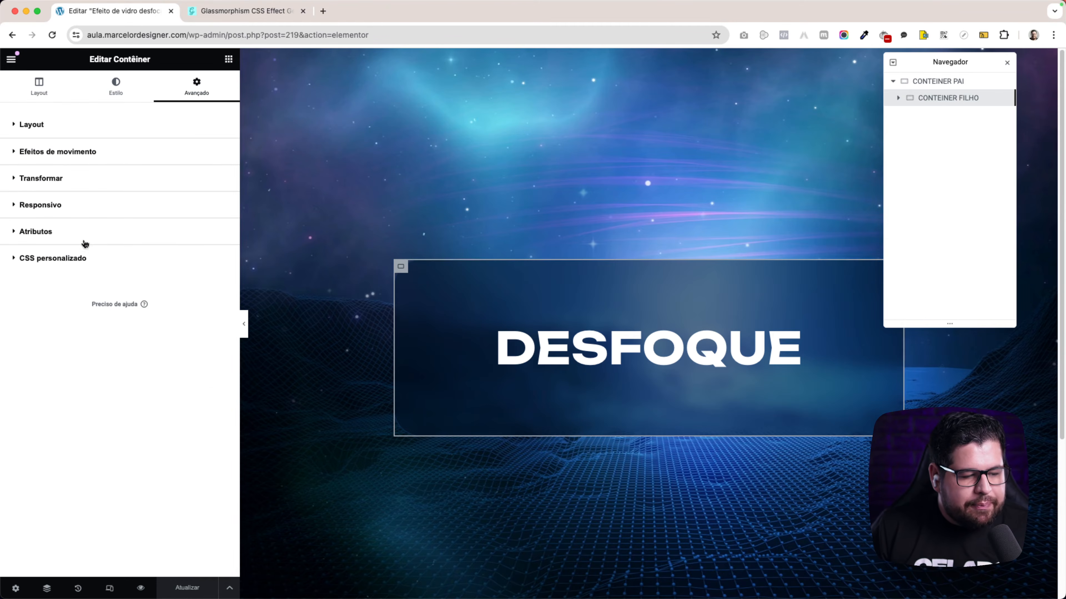
{"action": "left_click", "coordinate": [72, 258]}
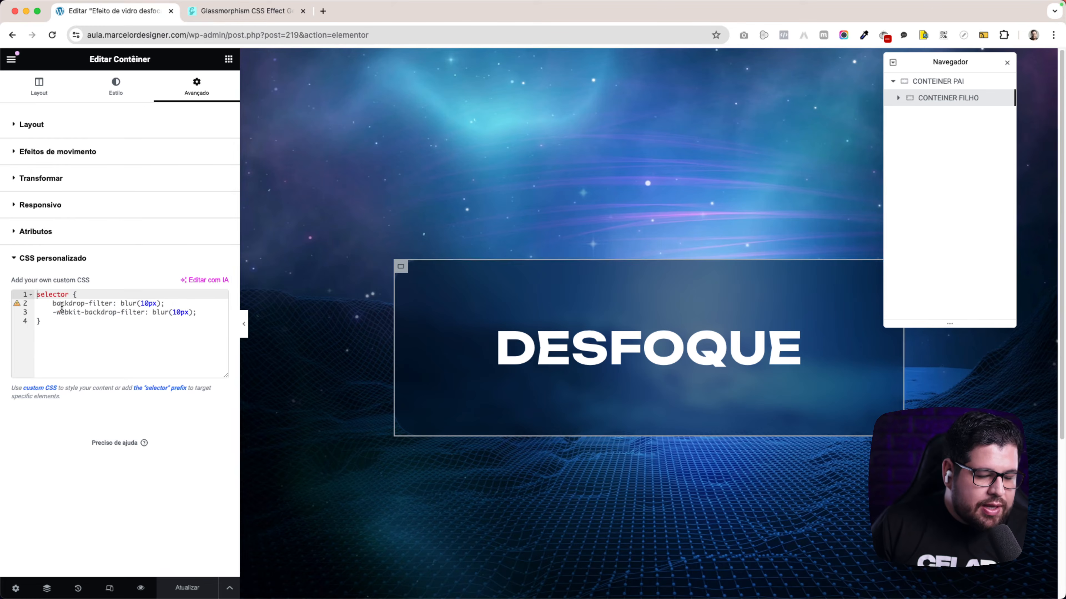
- Switch to Figma and inspect the DESFOQUE text layer and the Rectangle 1 card behind it
{"action": "mouse_move", "coordinate": [1, 598]}
{"action": "left_click", "coordinate": [296, 270]}
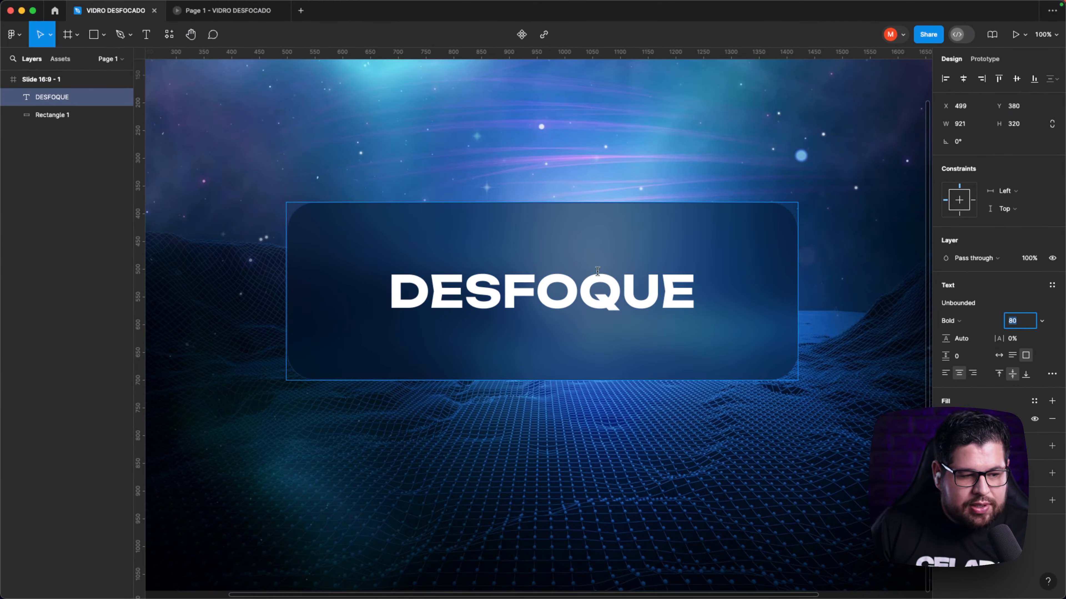
{"action": "left_click", "coordinate": [70, 116]}
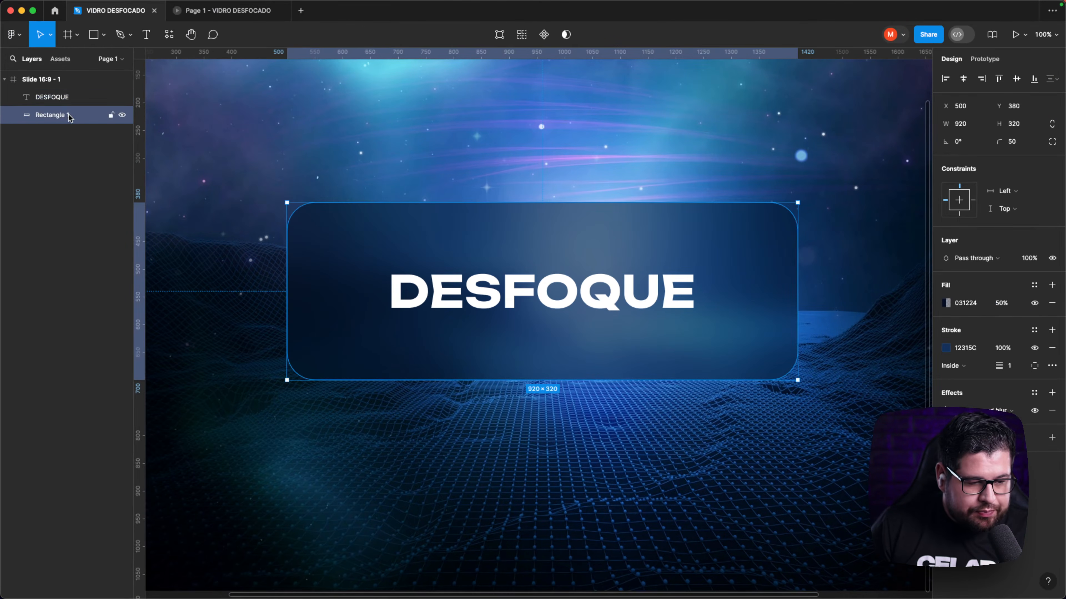
{"action": "mouse_move", "coordinate": [61, 99]}
{"action": "left_mouse_down"}
{"action": "mouse_move", "coordinate": [54, 122]}
{"action": "mouse_move", "coordinate": [62, 95]}
{"action": "left_mouse_up"}
{"action": "left_click", "coordinate": [55, 99]}
{"action": "left_click", "coordinate": [61, 120]}
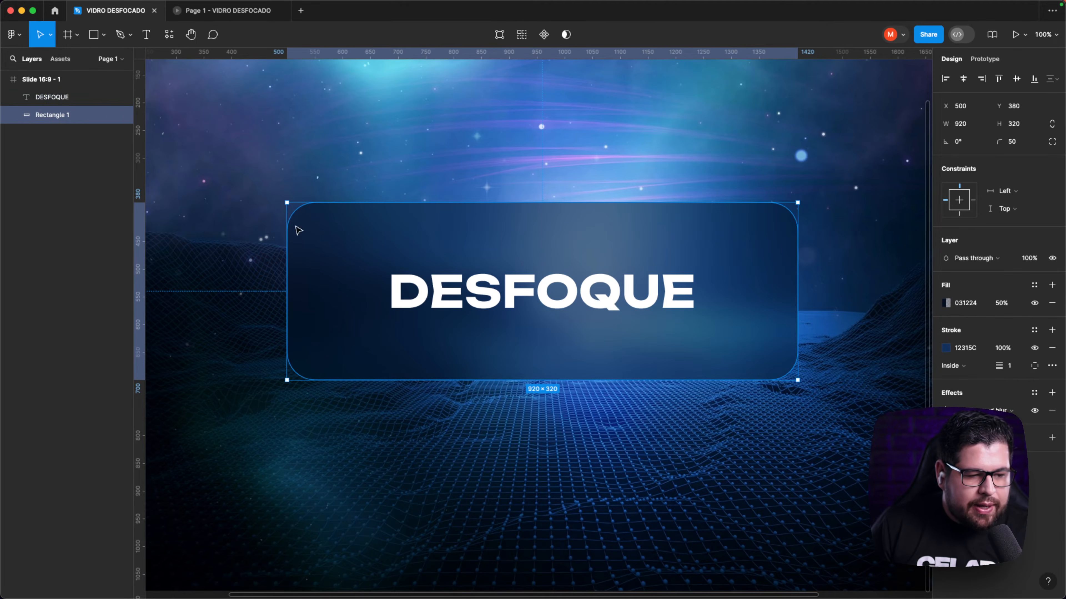
- Try Layer blur in place of Background blur on Rectangle 1 and undo the change
{"action": "left_click", "coordinate": [969, 411]}
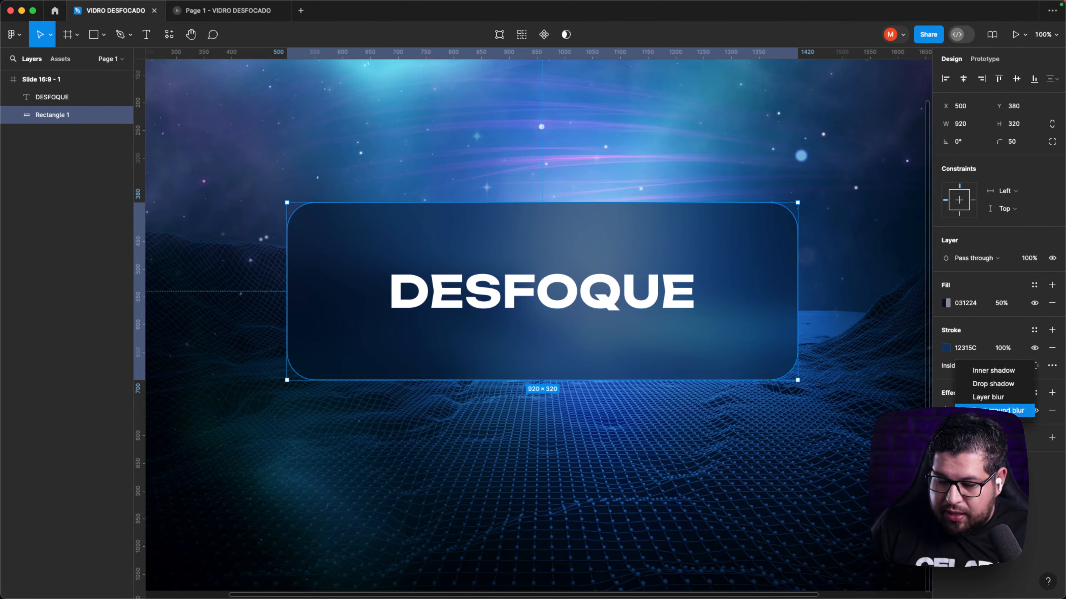
{"action": "left_click", "coordinate": [978, 397]}
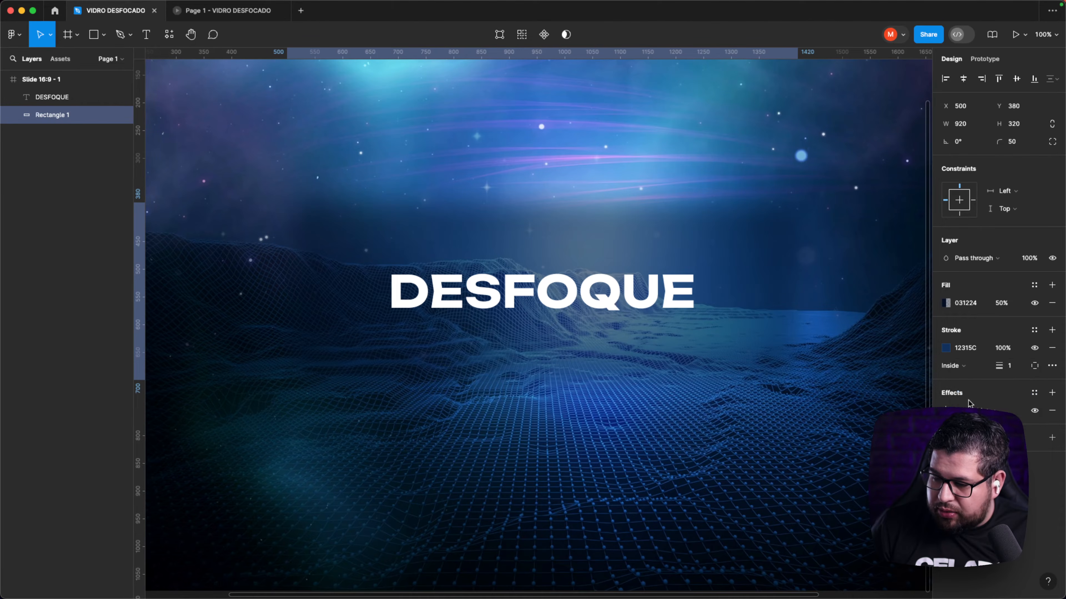
{"action": "key", "text": "super+z"}
- Switch to Elementor and replace both backdrop-filter lines in CONTEINER FILHO's custom CSS with filter: blur(10px);
{"action": "key", "text": "ctrl+Up"}
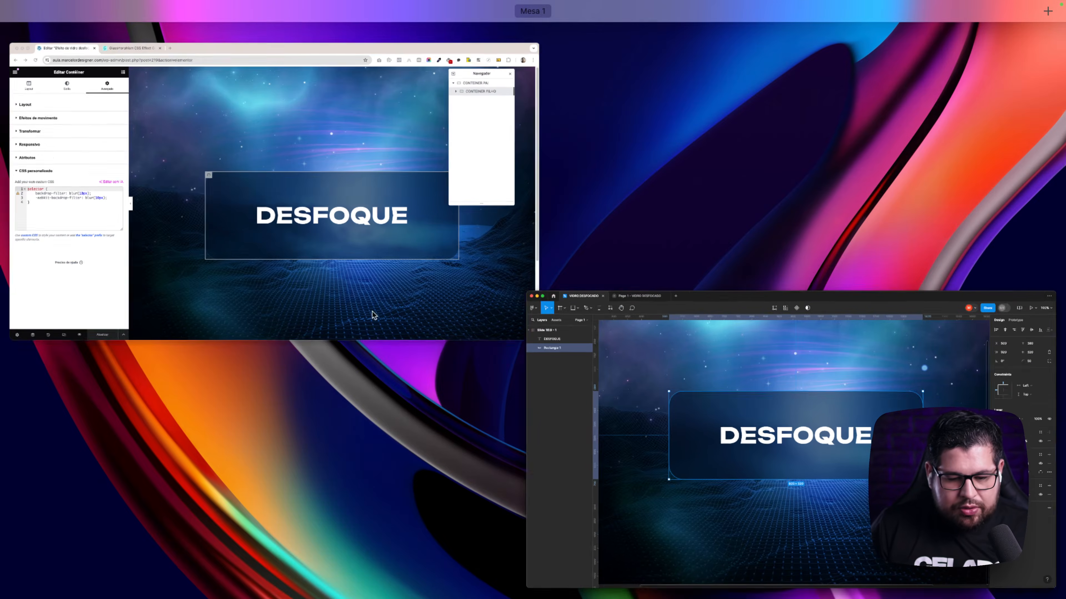
{"action": "left_click", "coordinate": [373, 310]}
{"action": "left_click_drag", "start_coordinate": [54, 302], "coordinate": [189, 310]}
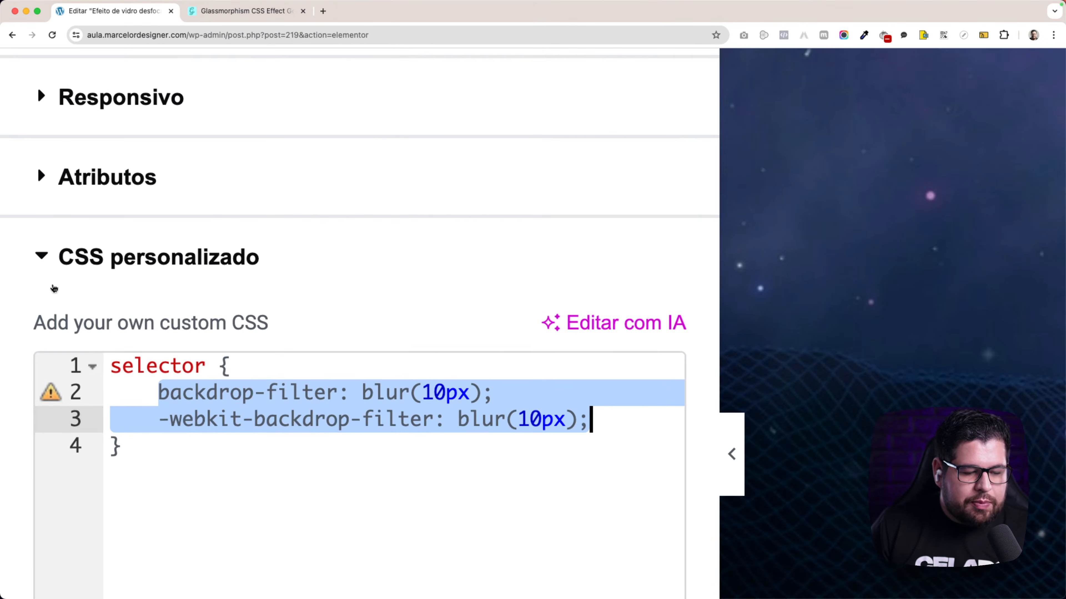
{"action": "scroll", "coordinate": [89, 323], "scroll_direction": "down", "scroll_amount": 1}
{"action": "type", "text": "filter"}
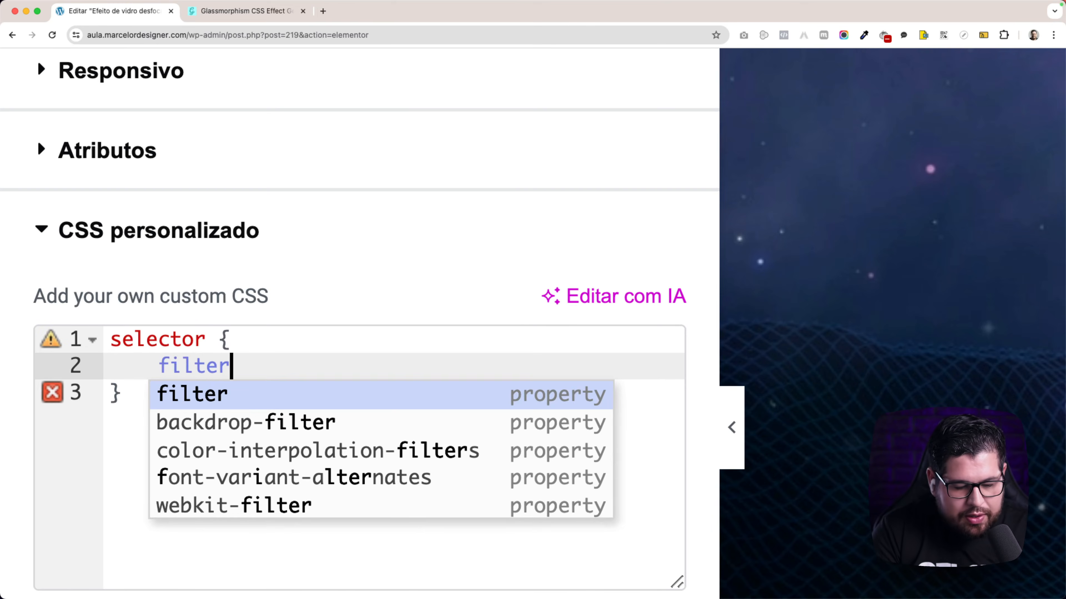
{"action": "key", "text": "Return"}
{"action": "type", "text": "blur();"}
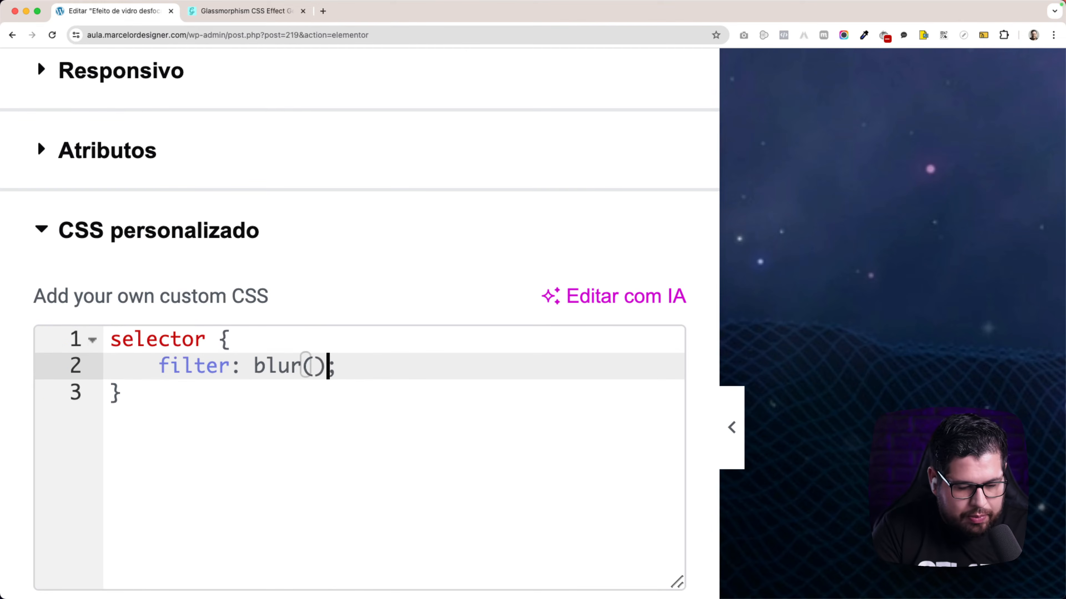
{"action": "key", "text": "Left"}
{"action": "type", "text": "10px"}
{"action": "scroll", "coordinate": [103, 285], "scroll_direction": "right", "scroll_amount": 1}
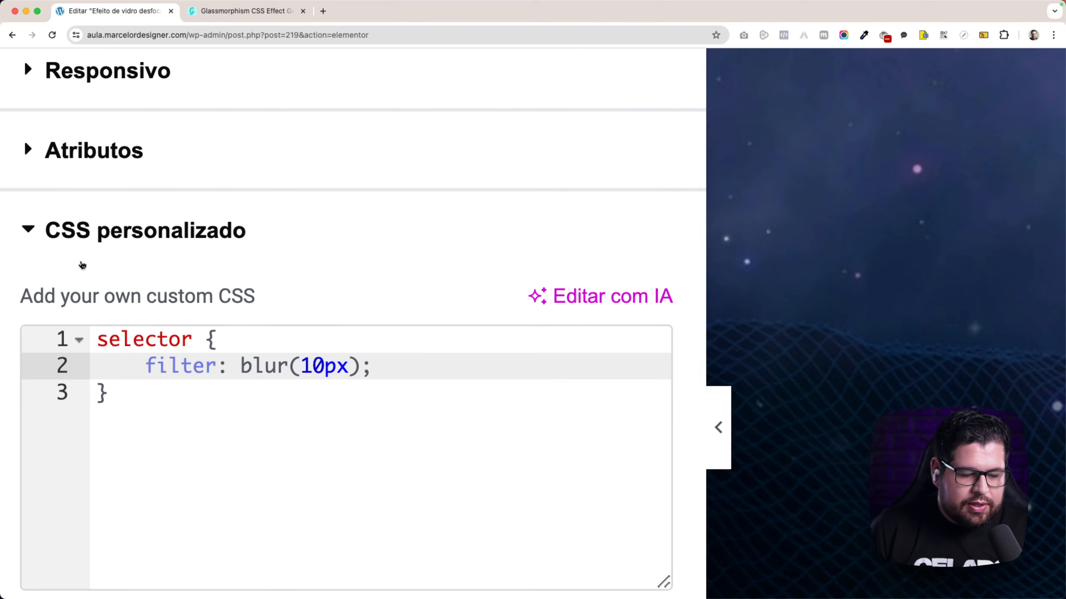
{"action": "scroll", "coordinate": [103, 285], "scroll_direction": "down", "scroll_amount": 5}
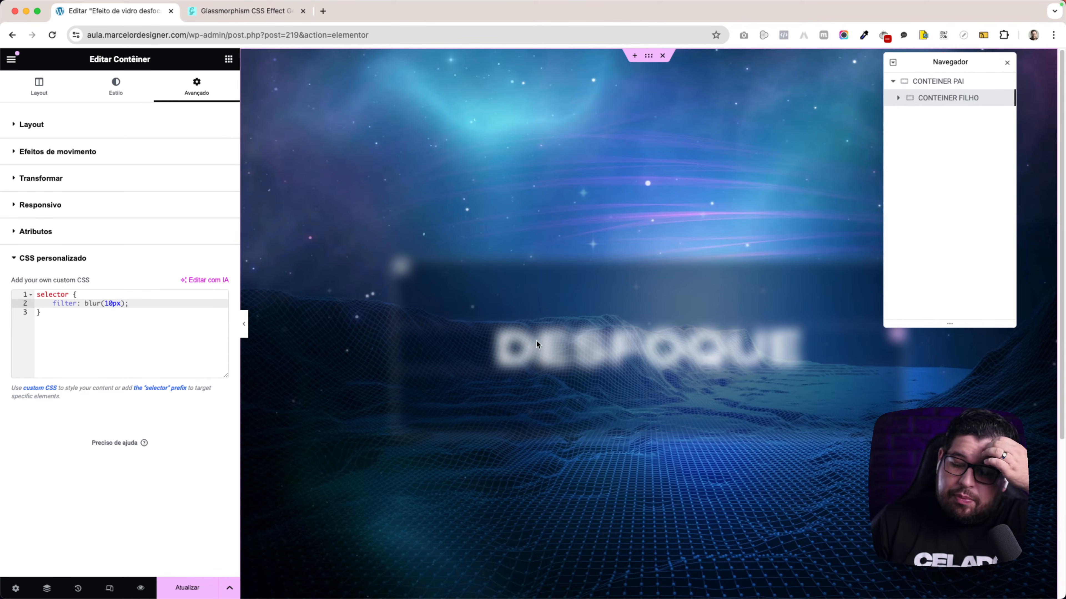
- Rename the title widget inside CONTEINER FILHO to "TÍTULO - DESFOQUE"
{"action": "left_click", "coordinate": [899, 99]}
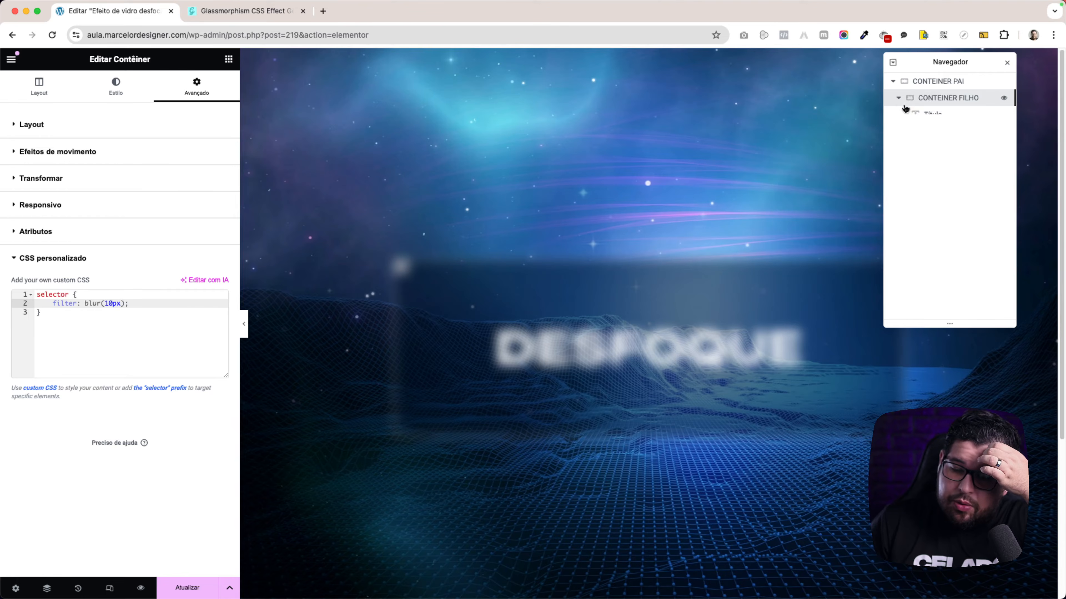
{"action": "left_click", "coordinate": [930, 115]}
{"action": "double_click", "coordinate": [932, 115]}
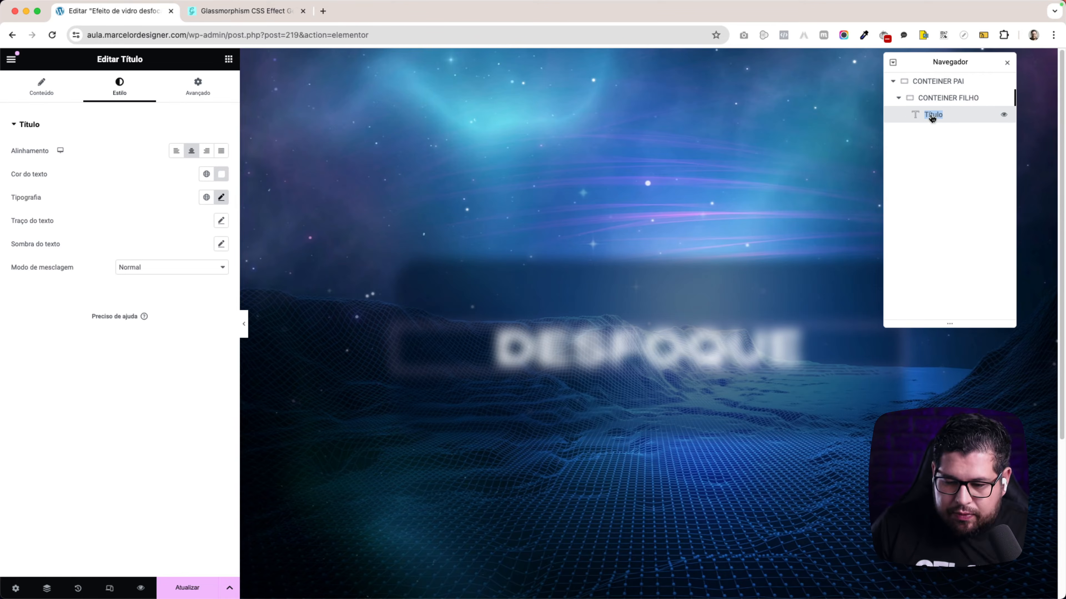
{"action": "key", "text": "Caps_Lock"}
{"action": "type", "text": "TÍTULO -"}
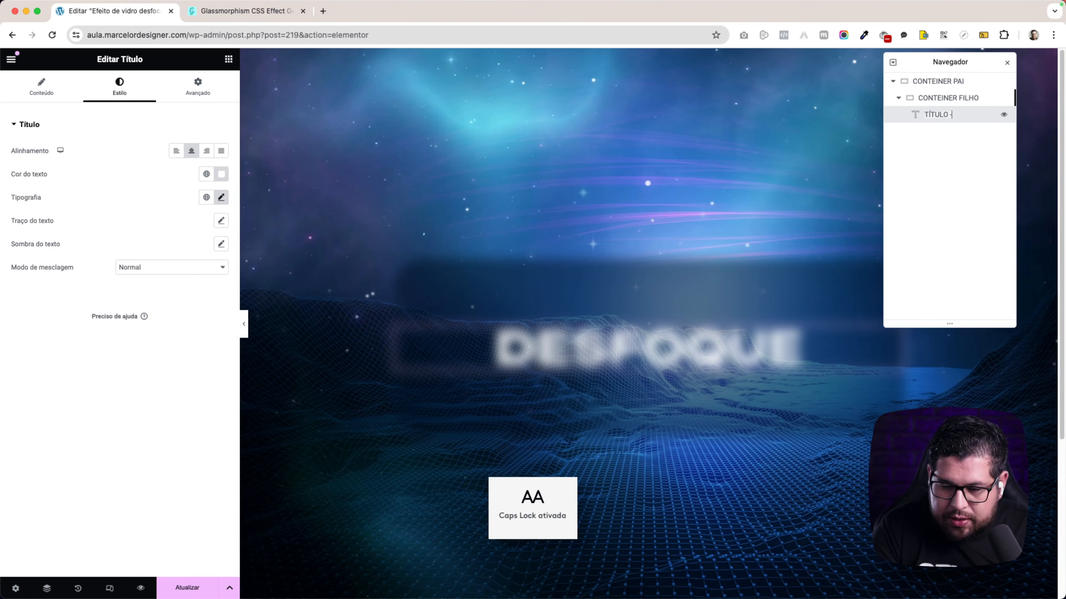
{"action": "type", "text": " DESFOQUE"}
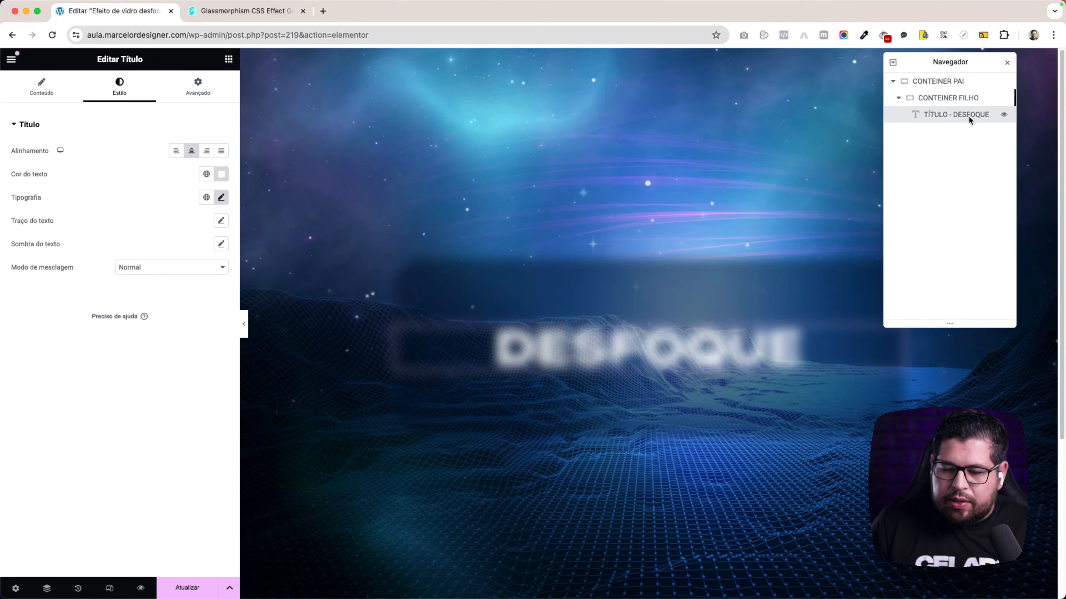
- Hide and show again the TÍTULO - DESFOQUE widget and its parent CONTEINER FILHO
{"action": "left_click", "coordinate": [1003, 113]}
{"action": "left_click", "coordinate": [1003, 113]}
{"action": "left_click", "coordinate": [969, 98]}
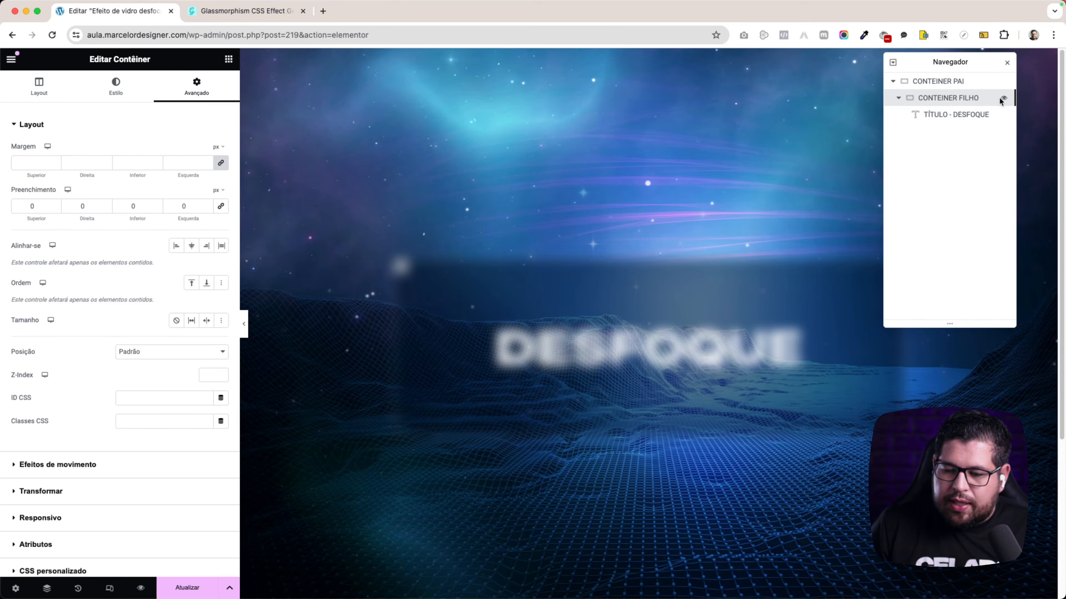
{"action": "left_click", "coordinate": [1003, 98]}
{"action": "left_click", "coordinate": [1002, 99]}
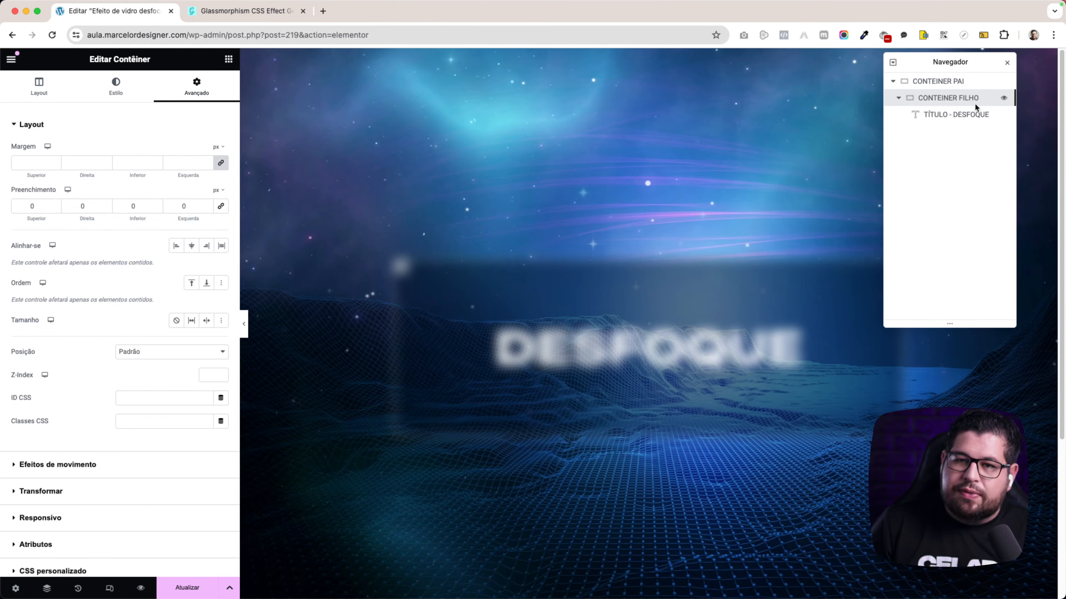
- Add the line -webkit-filter: blur(10px); below the filter declaration in CONTEINER FILHO's custom CSS
{"action": "key", "text": "Caps_Lock"}
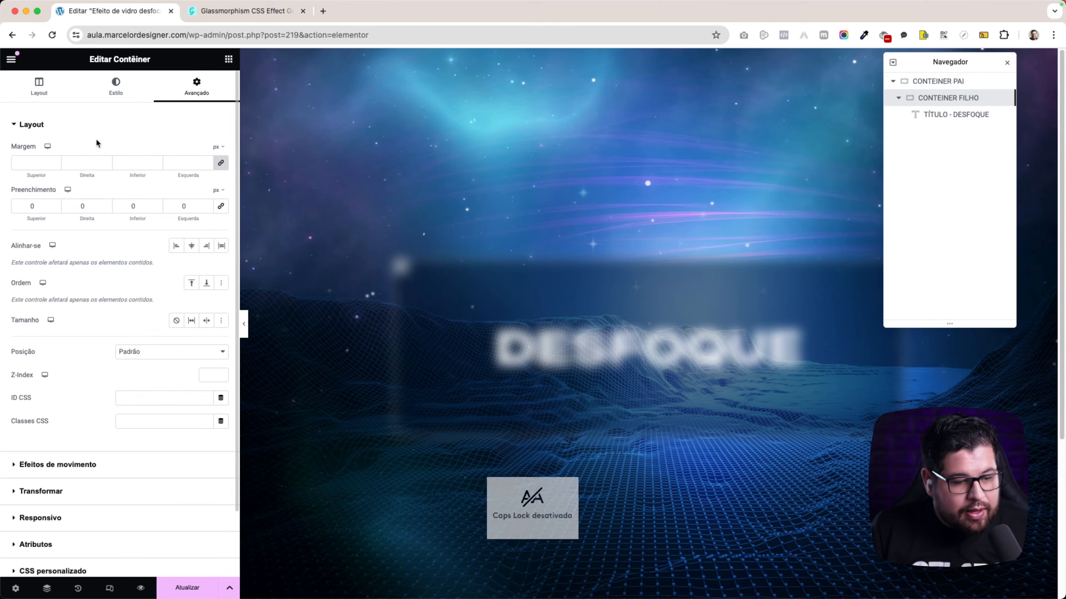
{"action": "left_click", "coordinate": [96, 126]}
{"action": "left_click", "coordinate": [69, 258]}
{"action": "left_click", "coordinate": [91, 325]}
{"action": "key", "text": "super+a"}
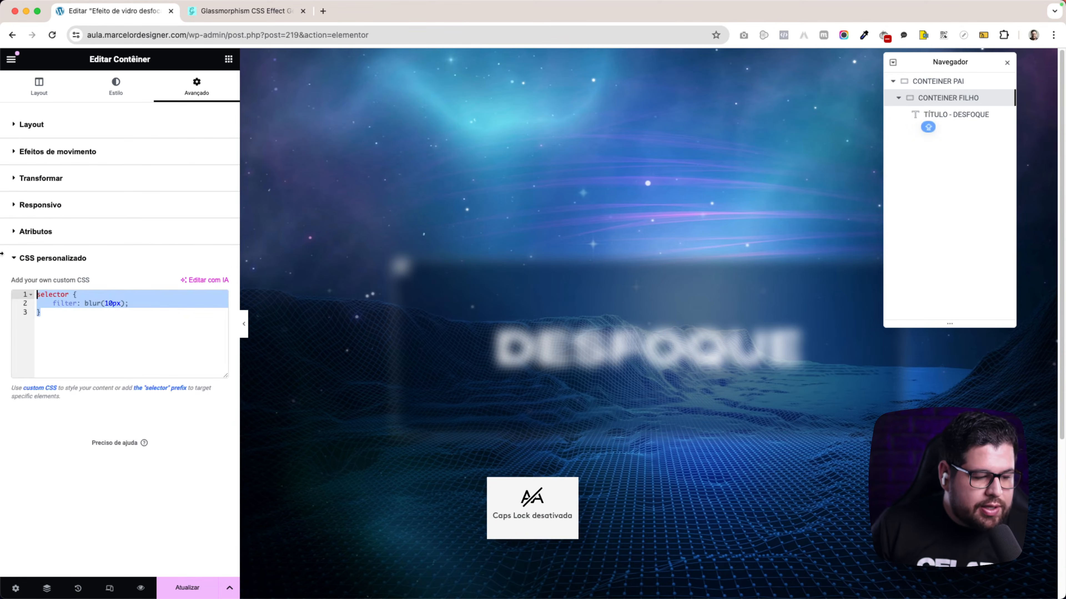
{"action": "left_click", "coordinate": [137, 302]}
{"action": "key", "text": "Return"}
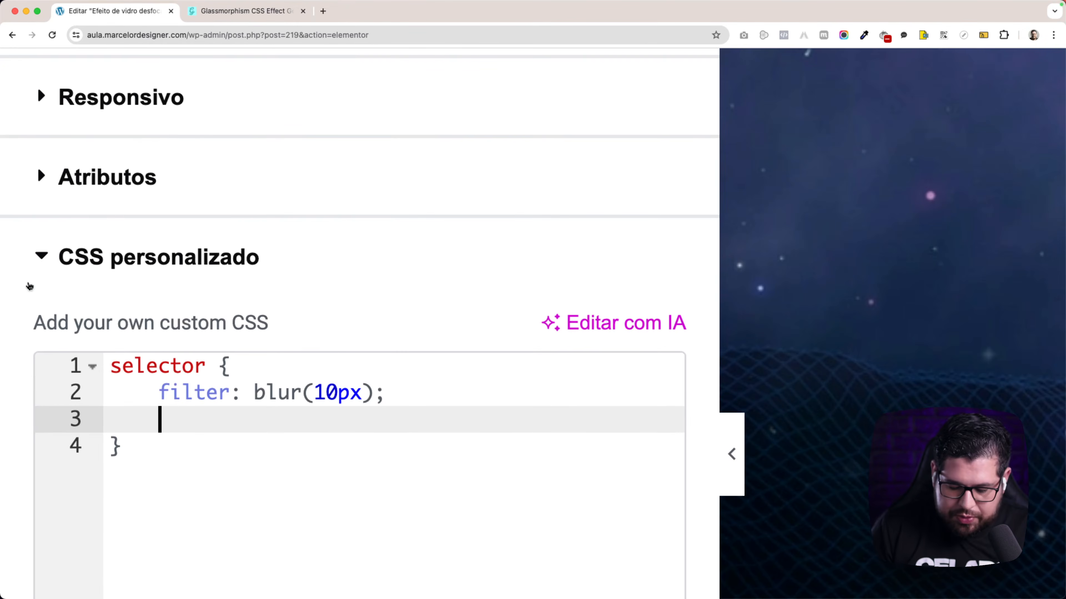
{"action": "type", "text": "-we"}
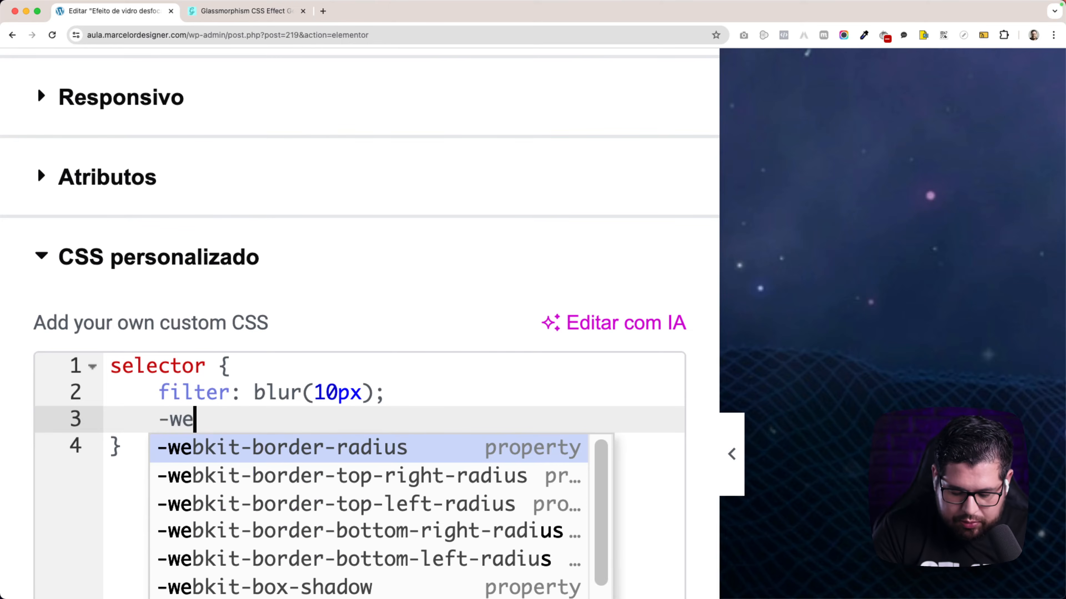
{"action": "type", "text": "bkit-filter: "}
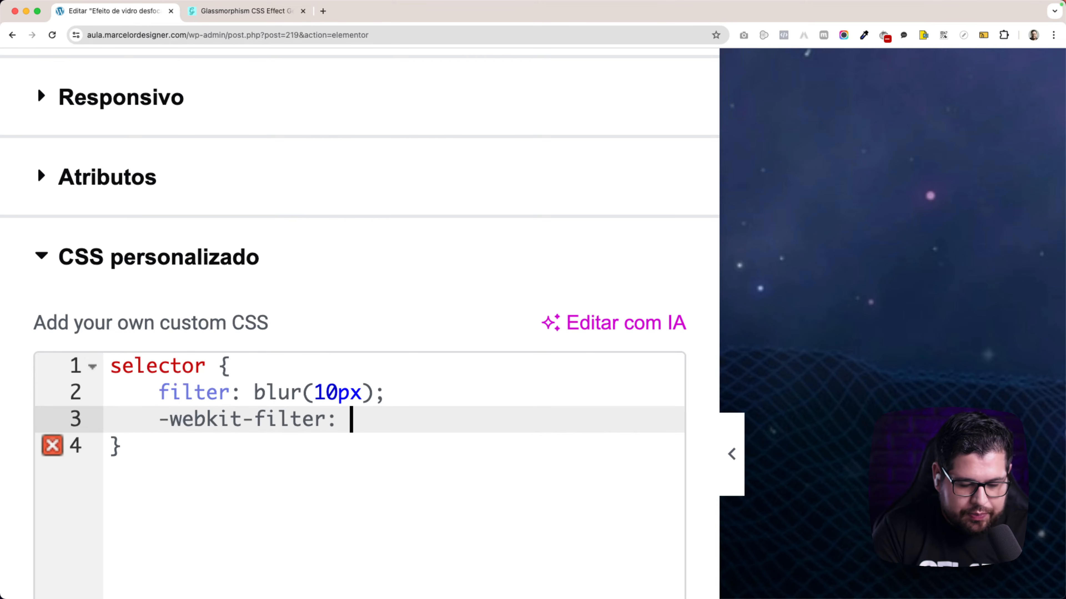
{"action": "type", "text": "blur("}
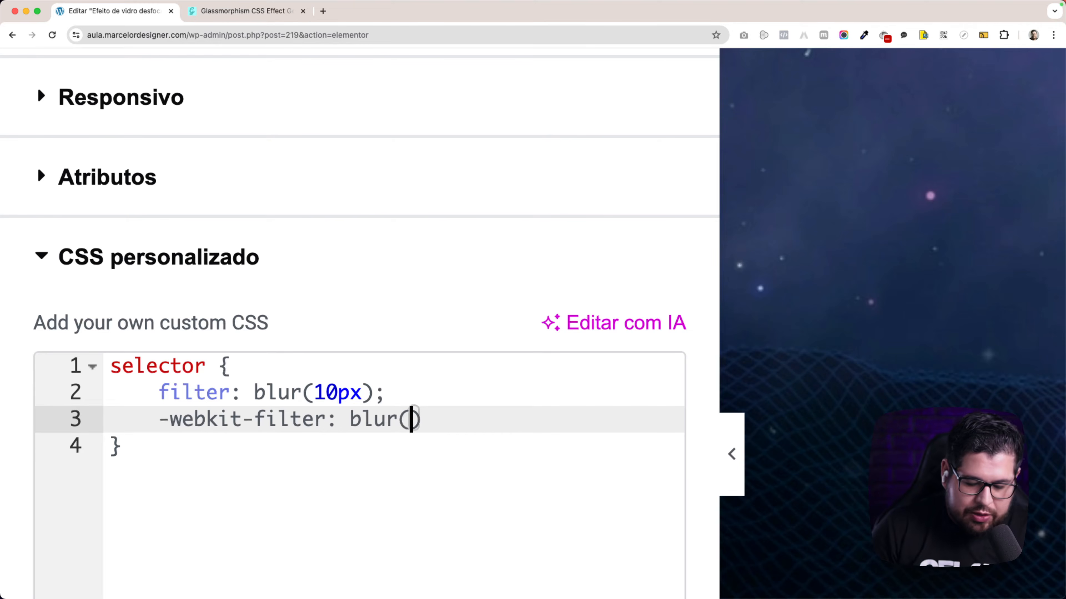
{"action": "type", "text": "10px);"}
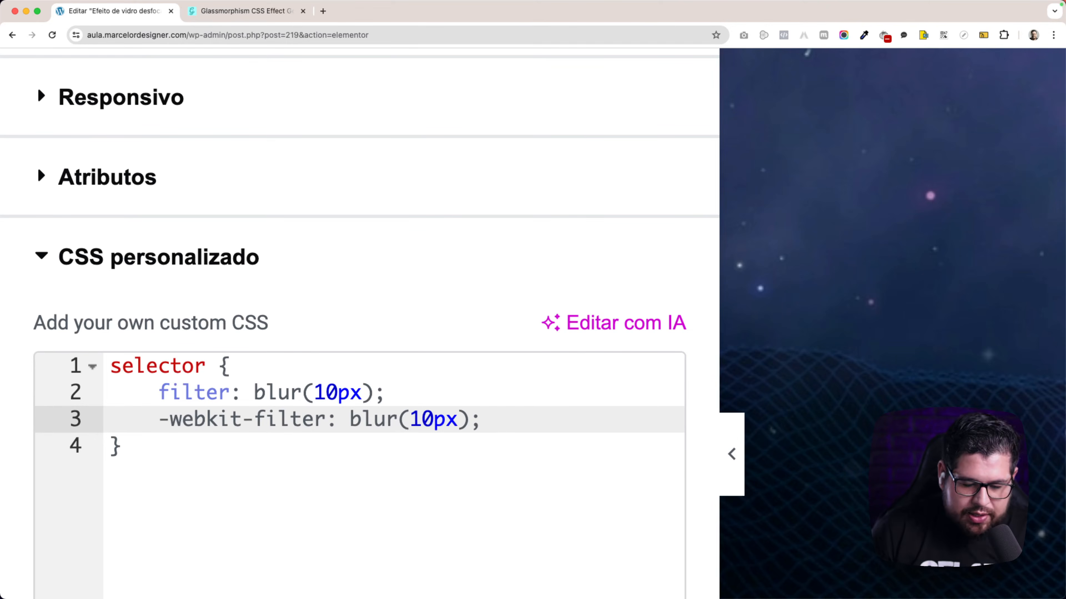
{"action": "left_click", "coordinate": [44, 285]}
{"action": "left_click", "coordinate": [57, 279]}
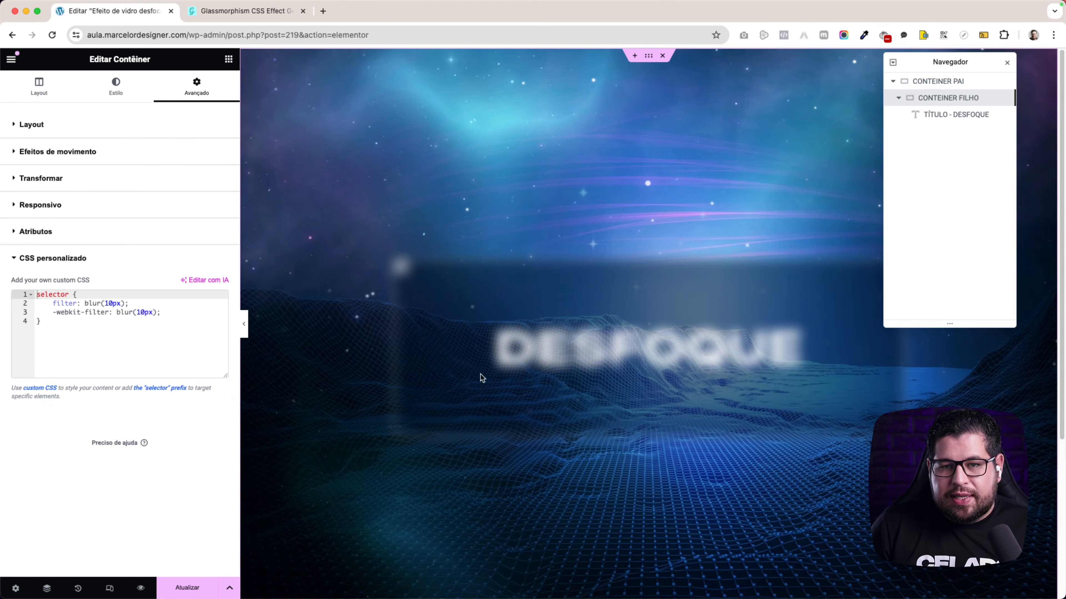
- Change the two declarations to backdrop-filter and -webkit-backdrop-filter in CONTEINER FILHO's custom CSS and update the page
{"action": "left_click", "coordinate": [52, 303]}
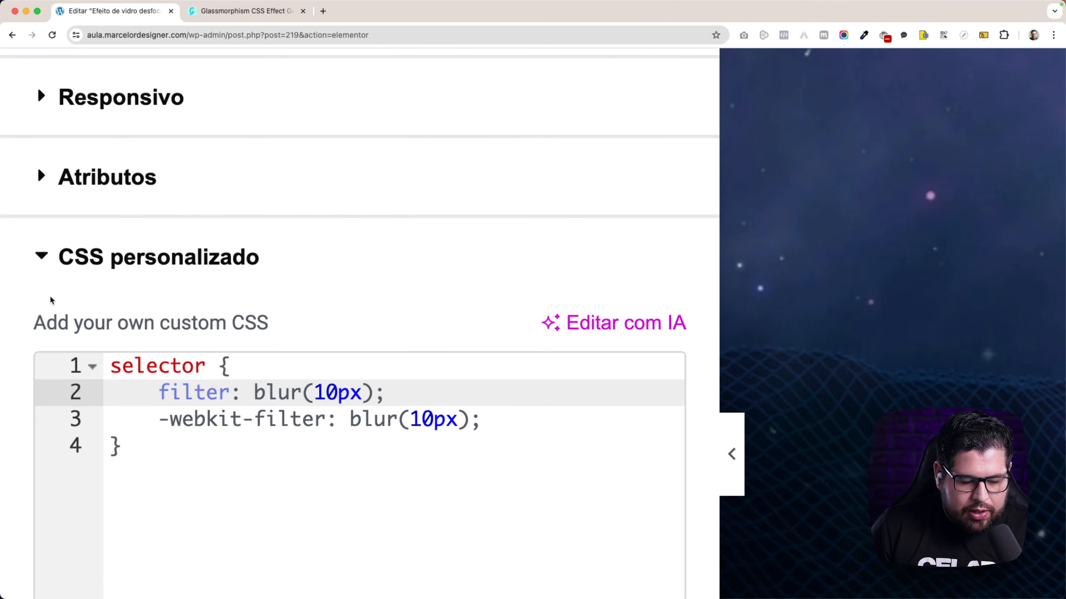
{"action": "type", "text": "backd"}
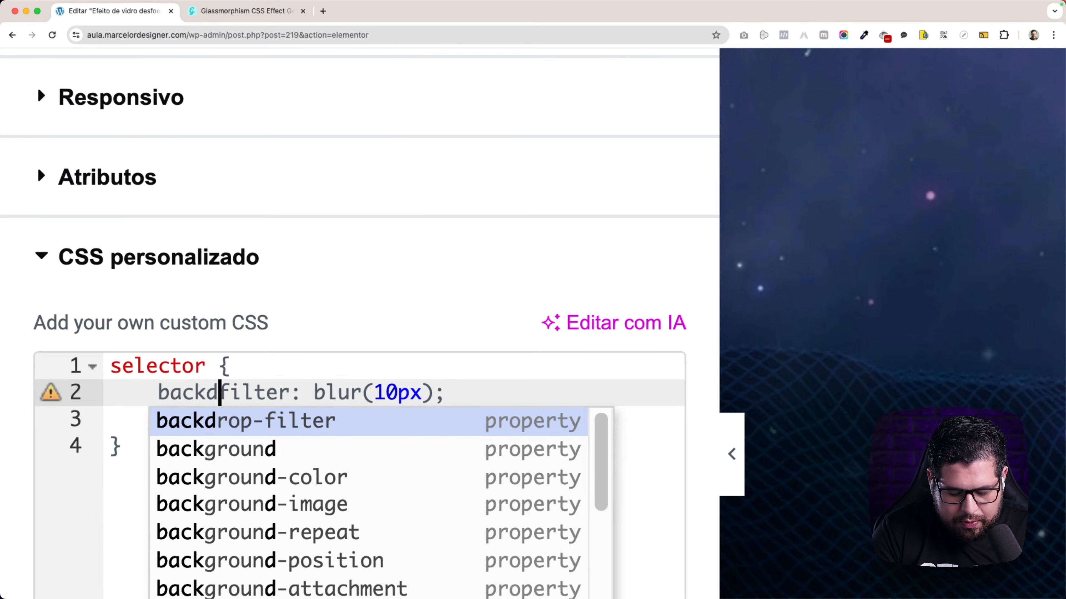
{"action": "type", "text": "rop-"}
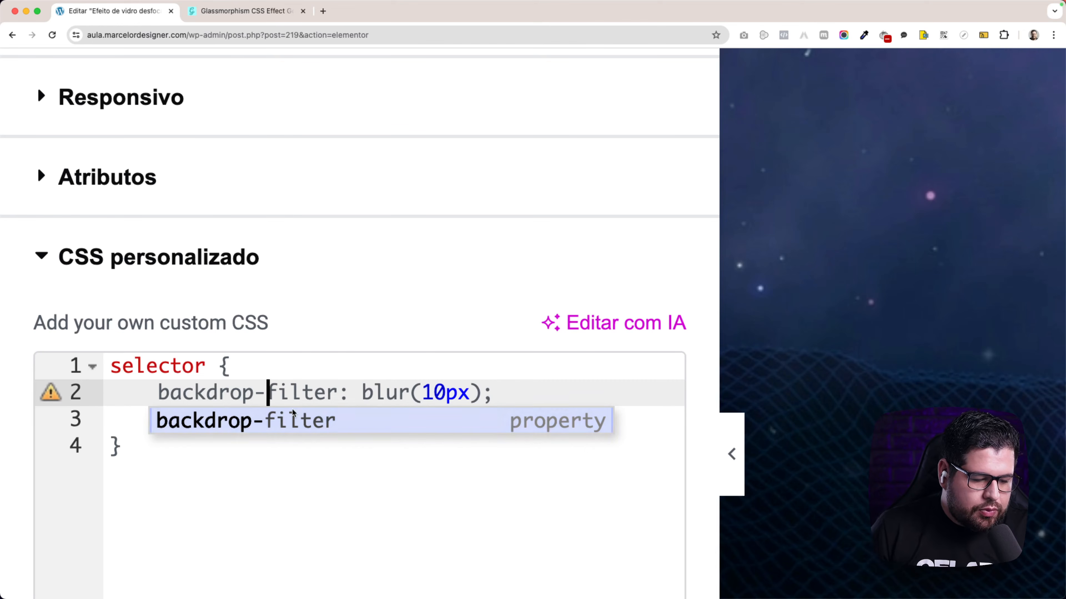
{"action": "left_click", "coordinate": [290, 392]}
{"action": "left_click", "coordinate": [243, 419]}
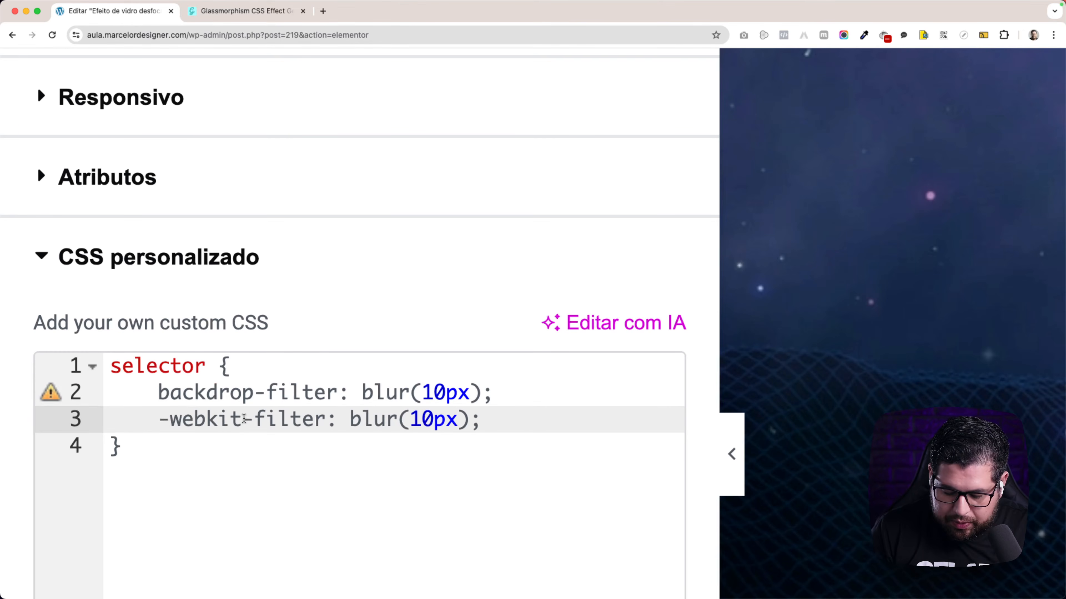
{"action": "type", "text": "-backdrop"}
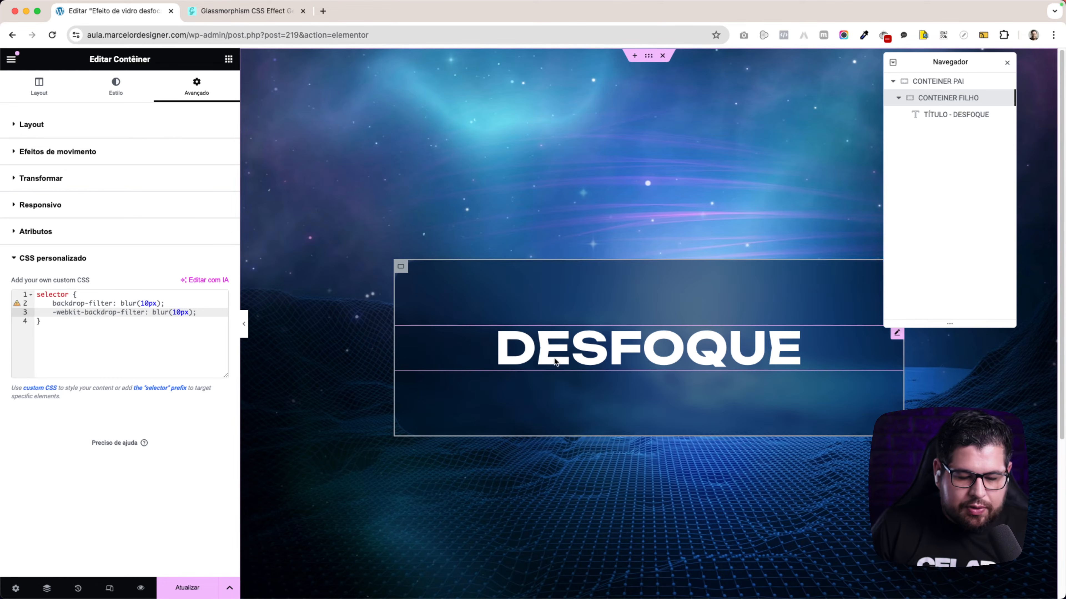
{"action": "left_click", "coordinate": [199, 585]}
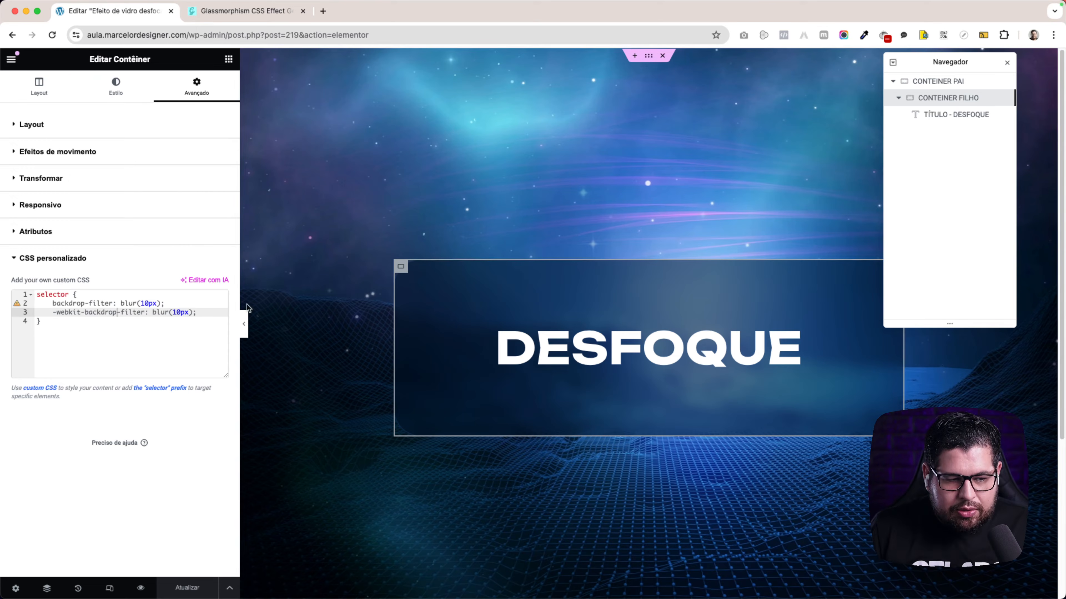
- Switch to the css.glass generator, raise the glass transparency value to 0.79 and set its color to black
{"action": "left_click", "coordinate": [252, 12]}
{"action": "left_click", "coordinate": [161, 38]}
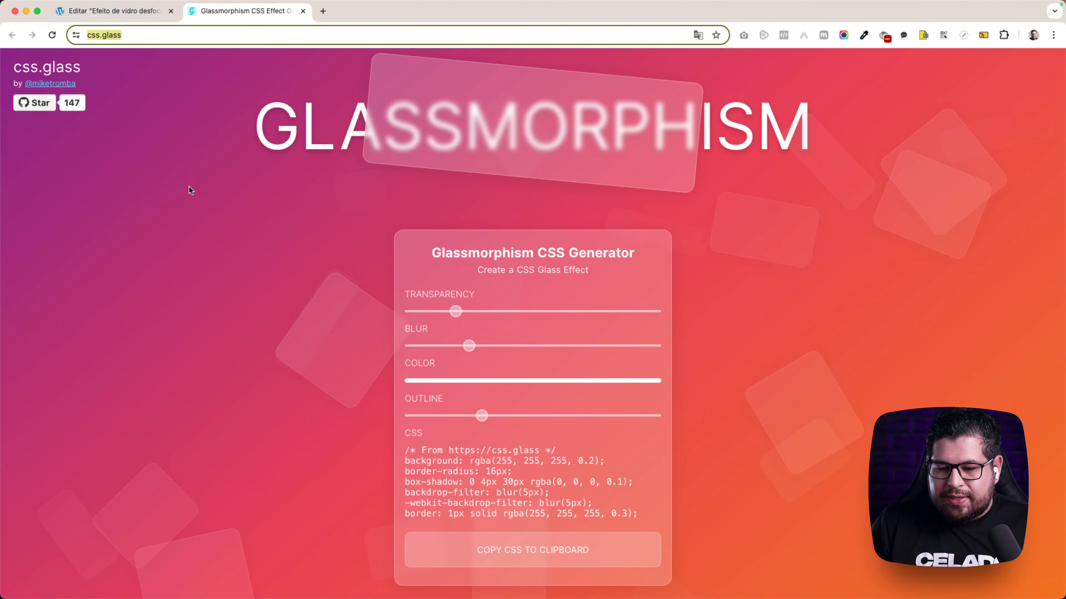
{"action": "left_click", "coordinate": [203, 193]}
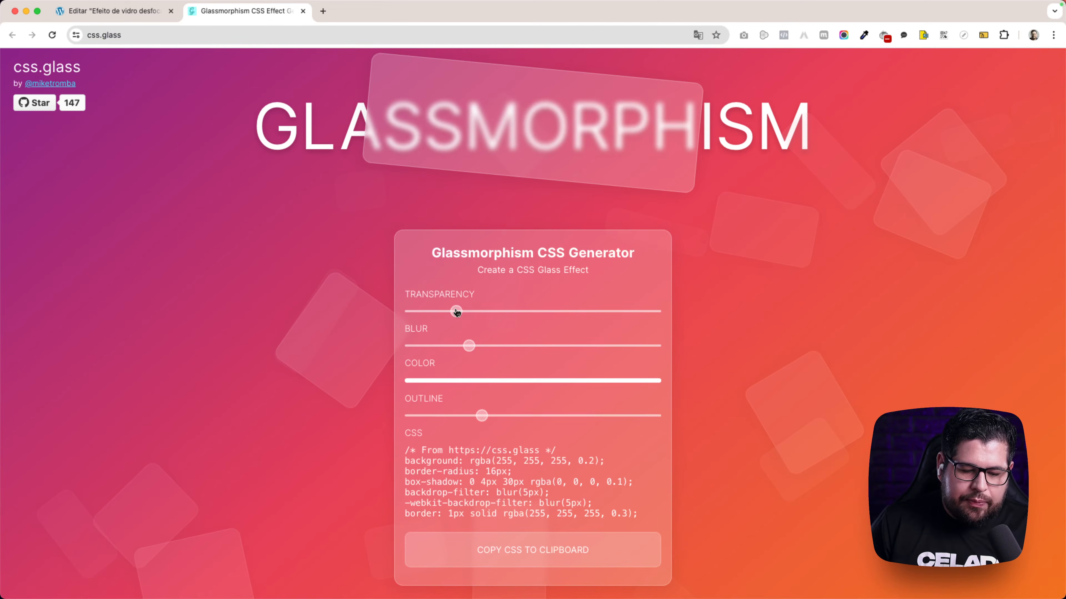
{"action": "left_click_drag", "start_coordinate": [455, 311], "coordinate": [534, 310]}
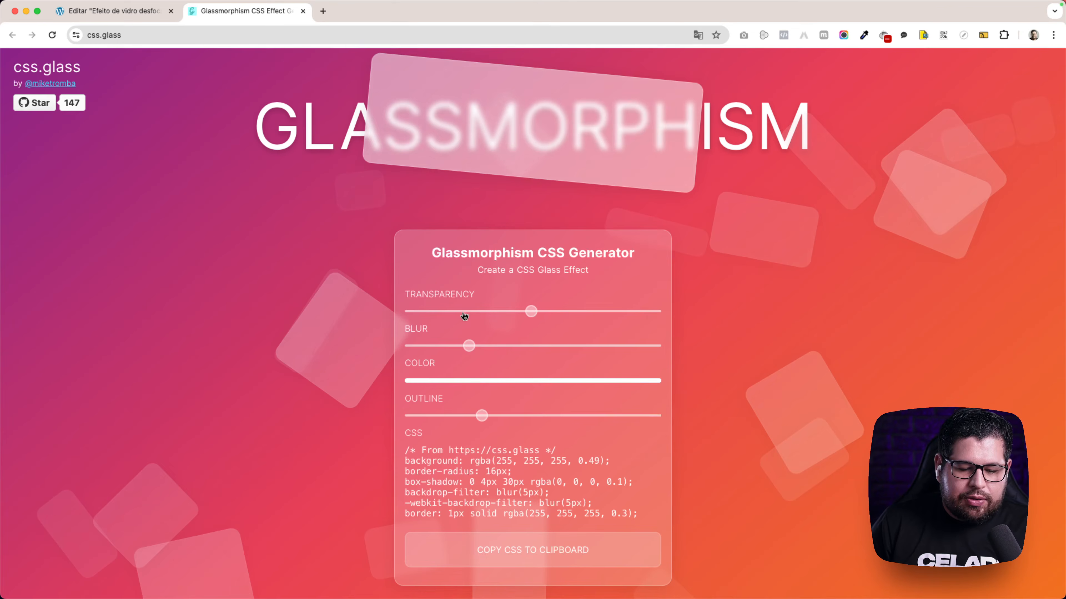
{"action": "left_click_drag", "start_coordinate": [465, 318], "coordinate": [605, 312]}
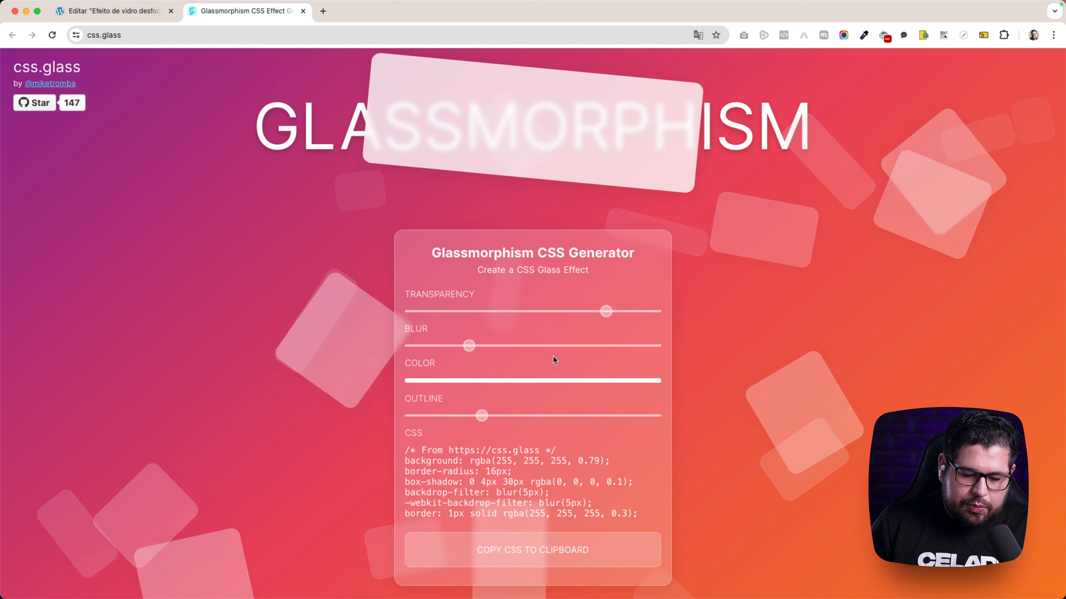
{"action": "left_click", "coordinate": [479, 382]}
{"action": "left_click", "coordinate": [540, 303]}
{"action": "left_click", "coordinate": [481, 317]}
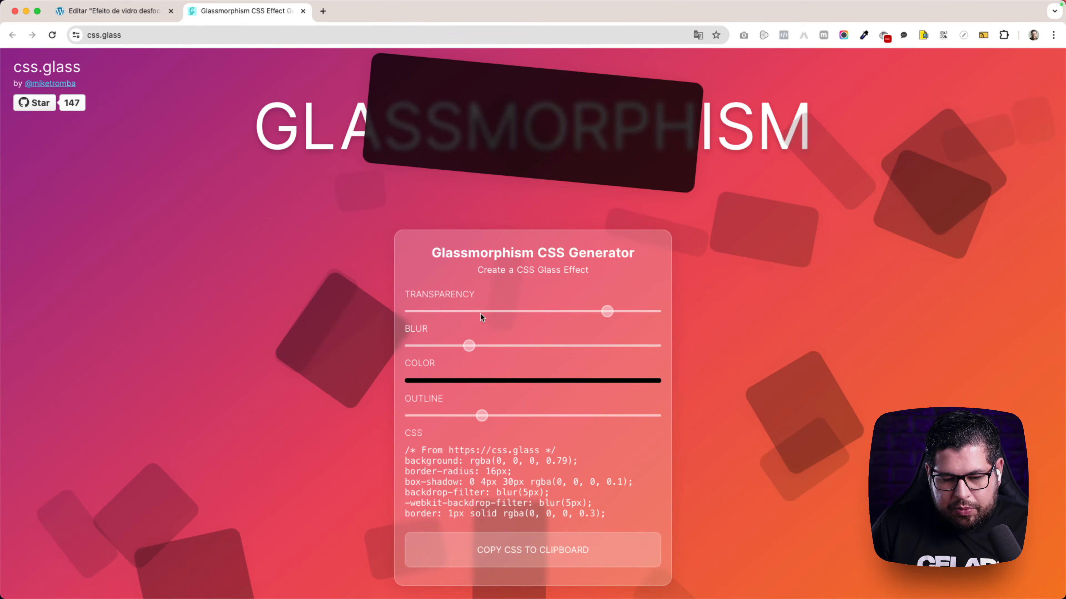
- Set the glass transparency to 0.14, blur to 5.6px and outline to 0.15, and copy the generated CSS
{"action": "left_click_drag", "start_coordinate": [611, 315], "coordinate": [475, 344]}
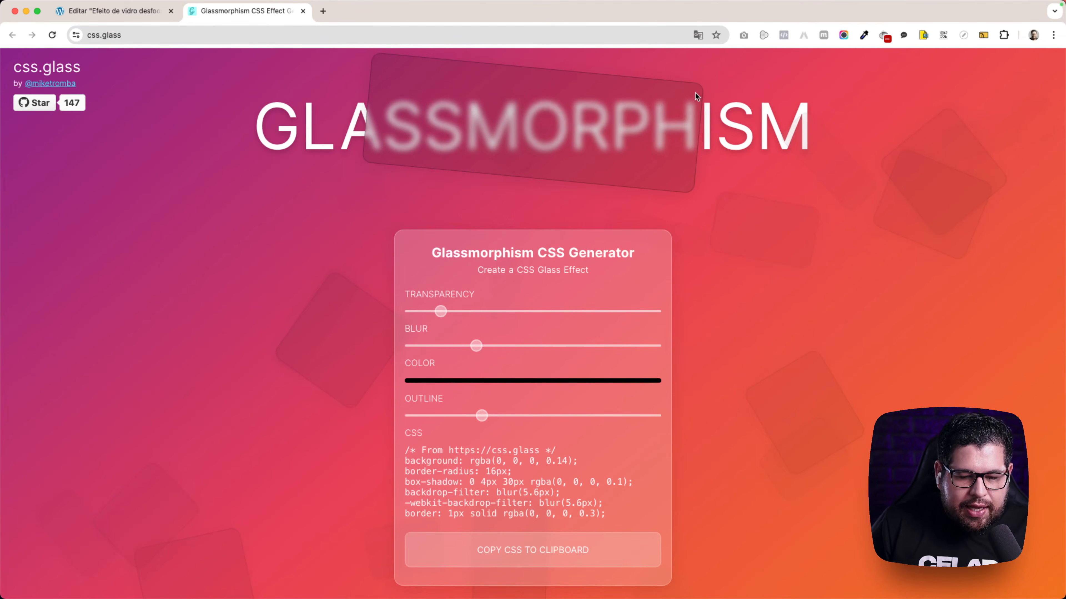
{"action": "left_click_drag", "start_coordinate": [482, 415], "coordinate": [443, 391]}
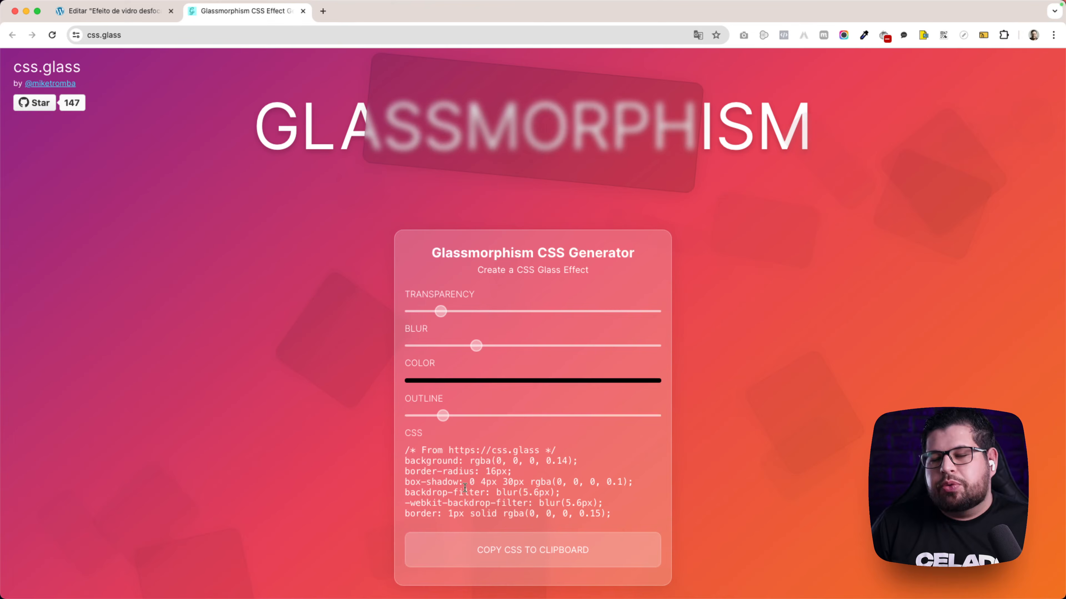
{"action": "left_click", "coordinate": [486, 564]}
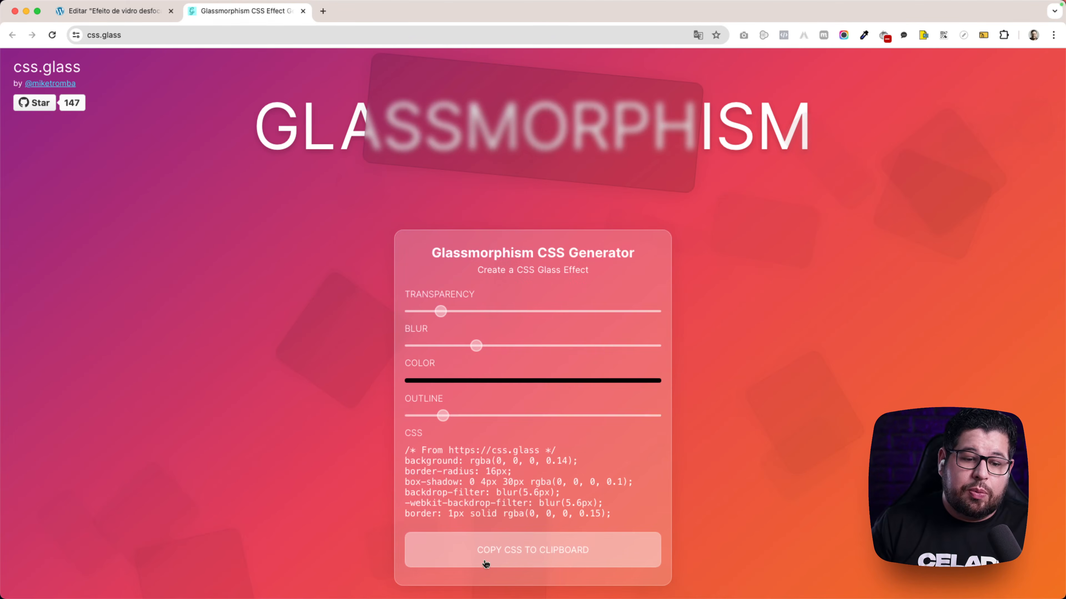
- Switch to Elementor, replace both backdrop-filter lines in CONTEINER FILHO's custom CSS with the copied code, and delete its css.glass comment line
{"action": "left_click", "coordinate": [121, 12]}
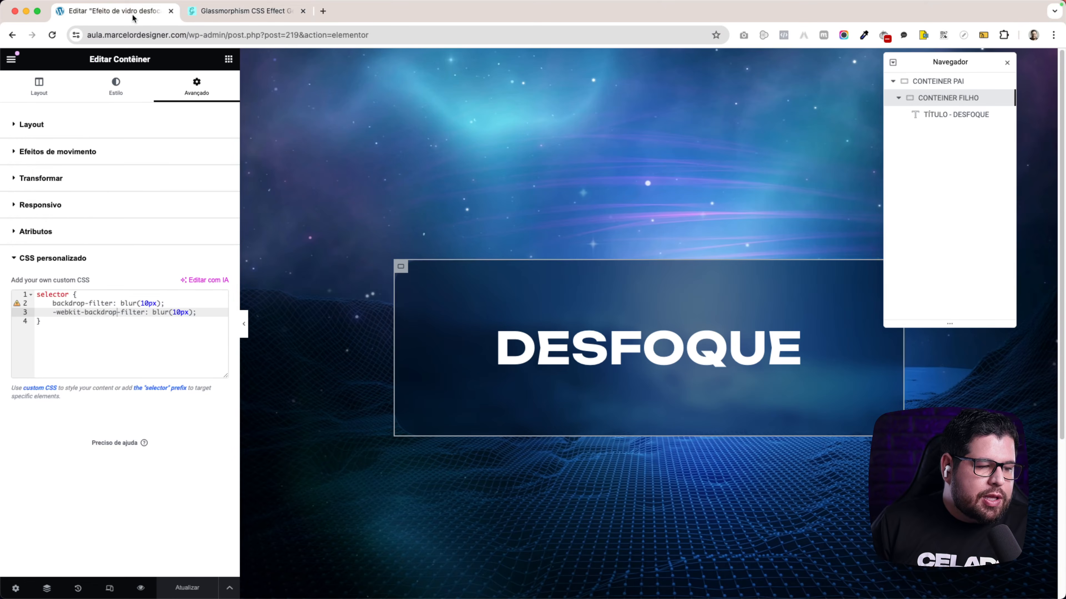
{"action": "left_click_drag", "start_coordinate": [196, 311], "coordinate": [29, 306]}
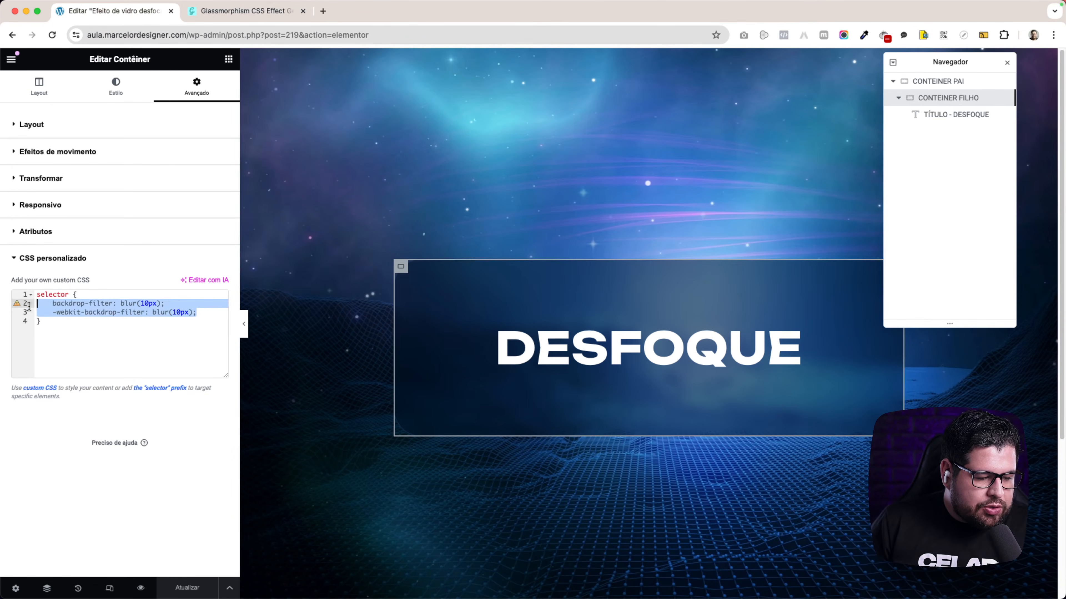
{"action": "key", "text": "BackSpace"}
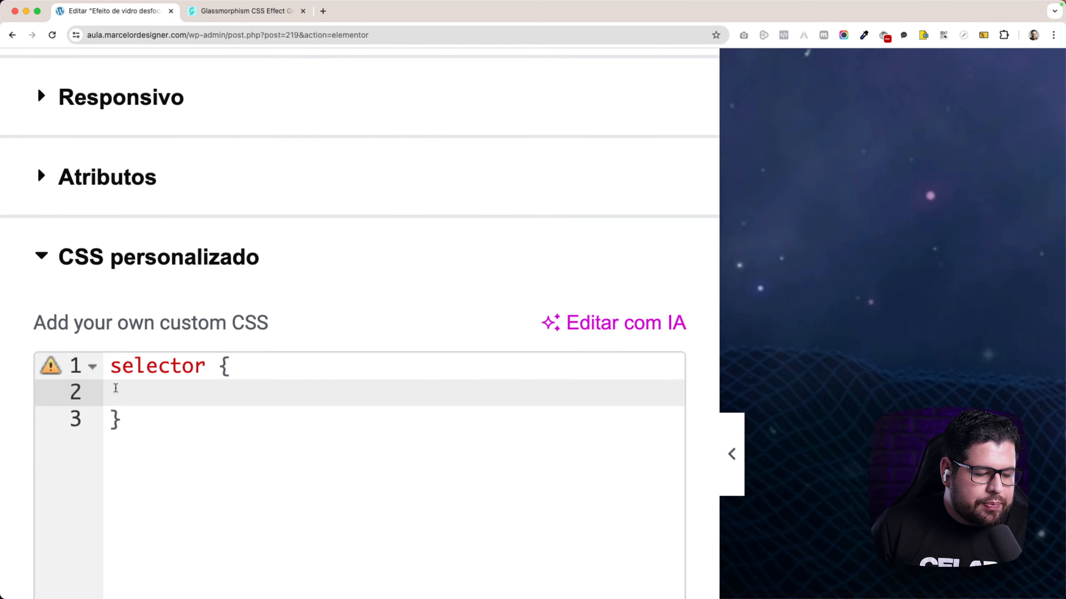
{"action": "key", "text": "super+v"}
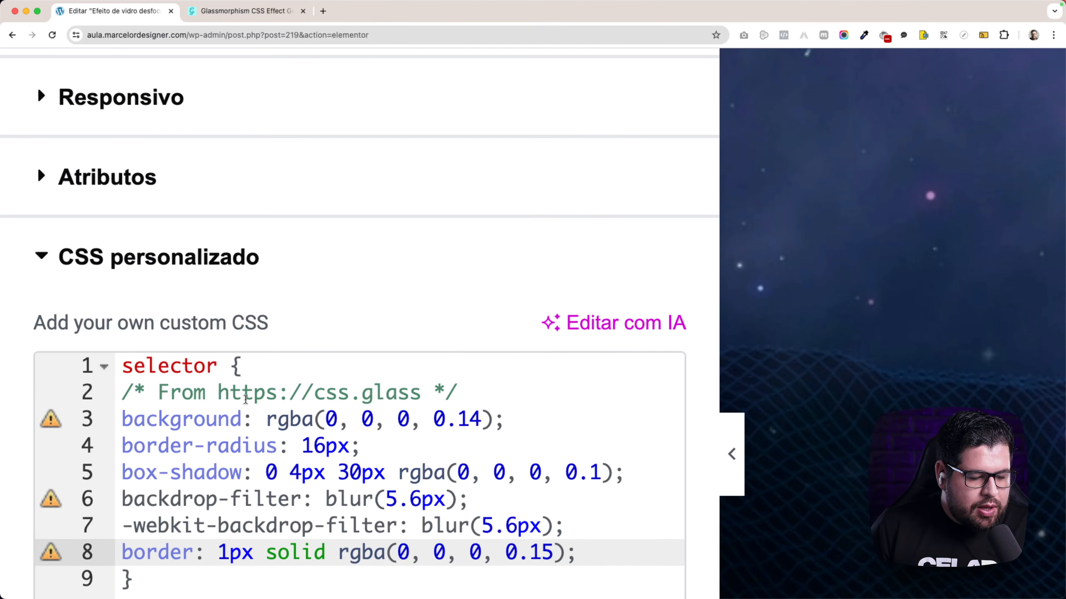
{"action": "scroll", "coordinate": [245, 398], "scroll_direction": "down", "scroll_amount": 2}
{"action": "left_click_drag", "start_coordinate": [458, 338], "coordinate": [121, 336]}
{"action": "key", "text": "BackSpace"}
{"action": "key", "text": "BackSpace"}
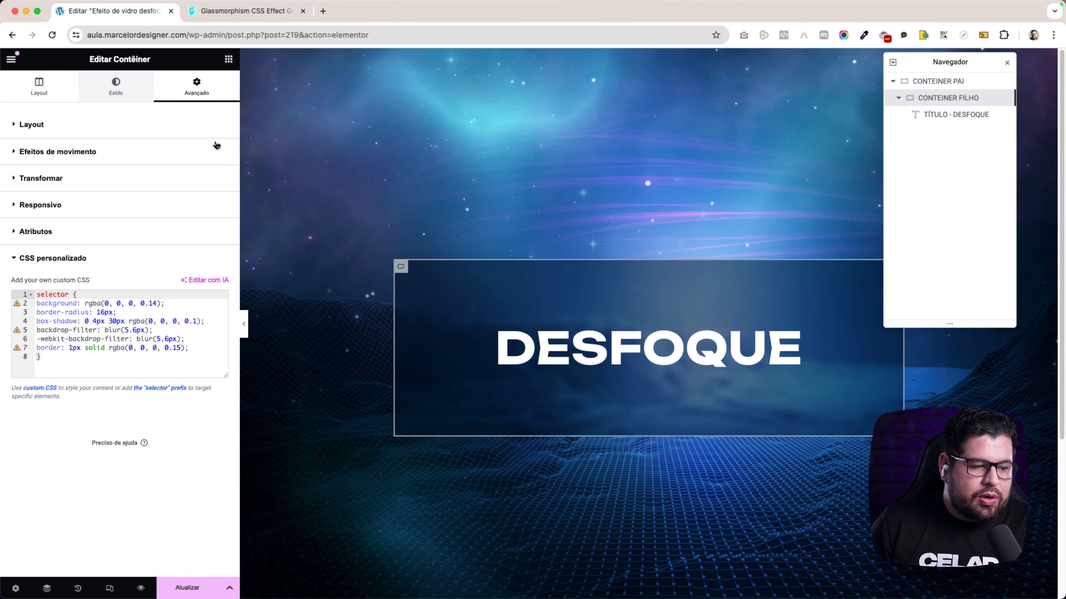
- Switch to the css.glass generator, change the glass color to green rgba(8, 255, 15) with 0.45 transparency, and copy the generated CSS
{"action": "left_click", "coordinate": [236, 16]}
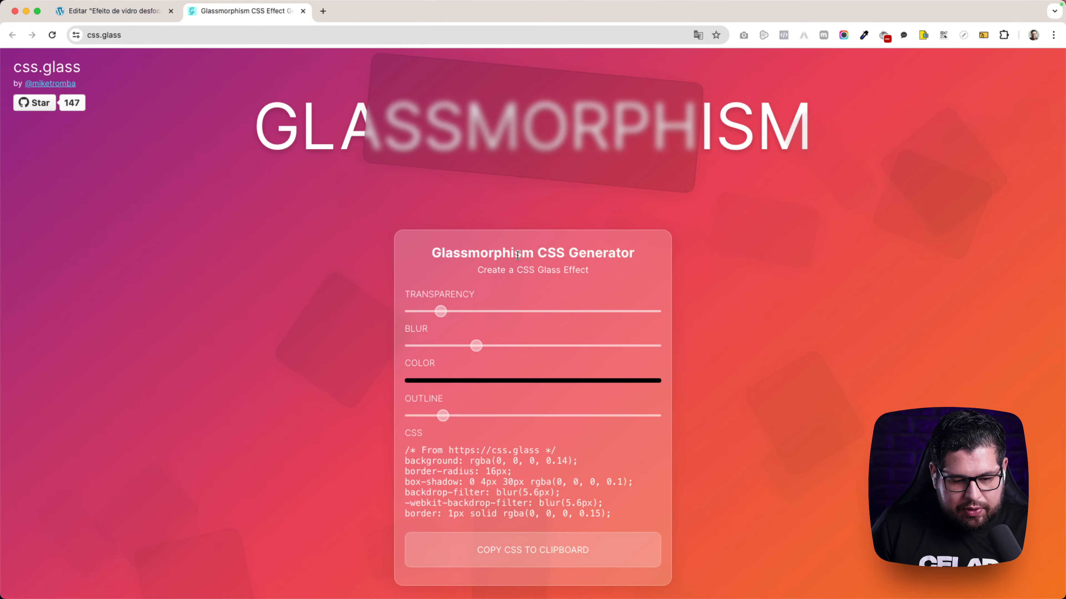
{"action": "left_click", "coordinate": [488, 381]}
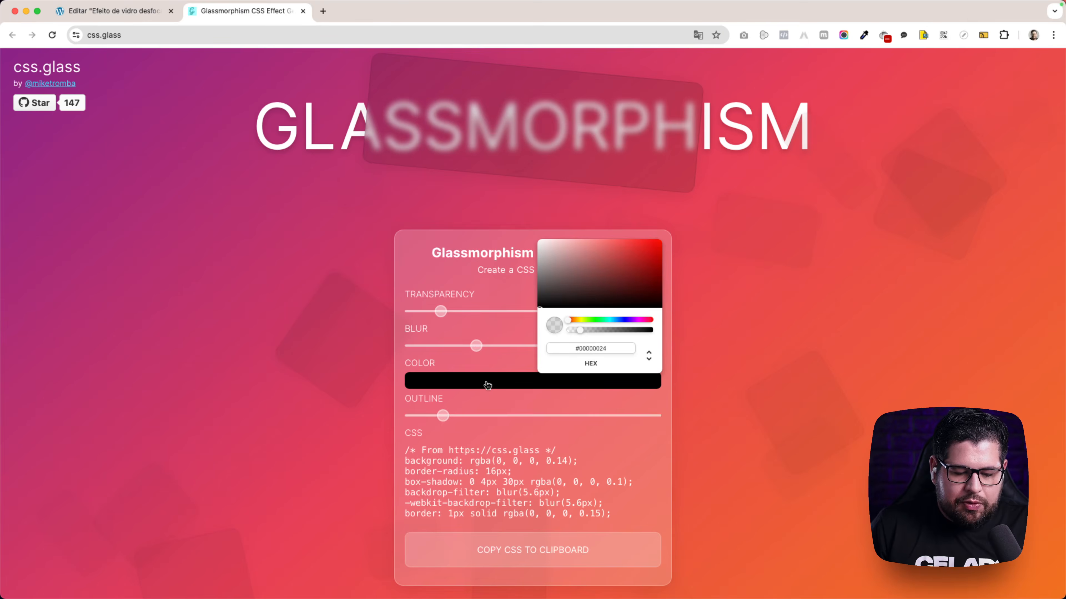
{"action": "left_click_drag", "start_coordinate": [572, 323], "coordinate": [600, 320]}
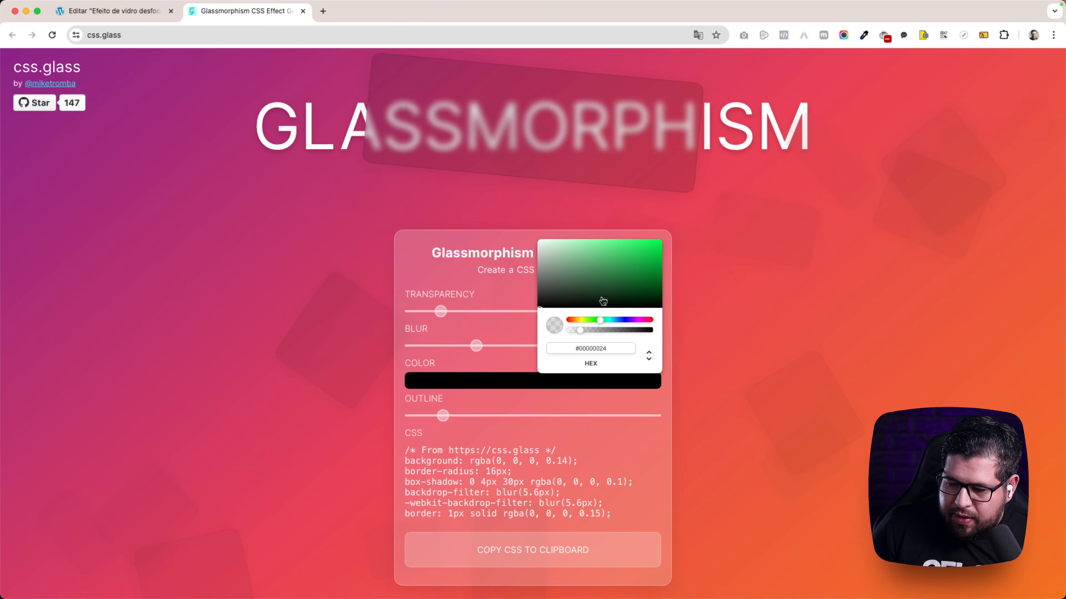
{"action": "left_click_drag", "start_coordinate": [617, 262], "coordinate": [659, 242]}
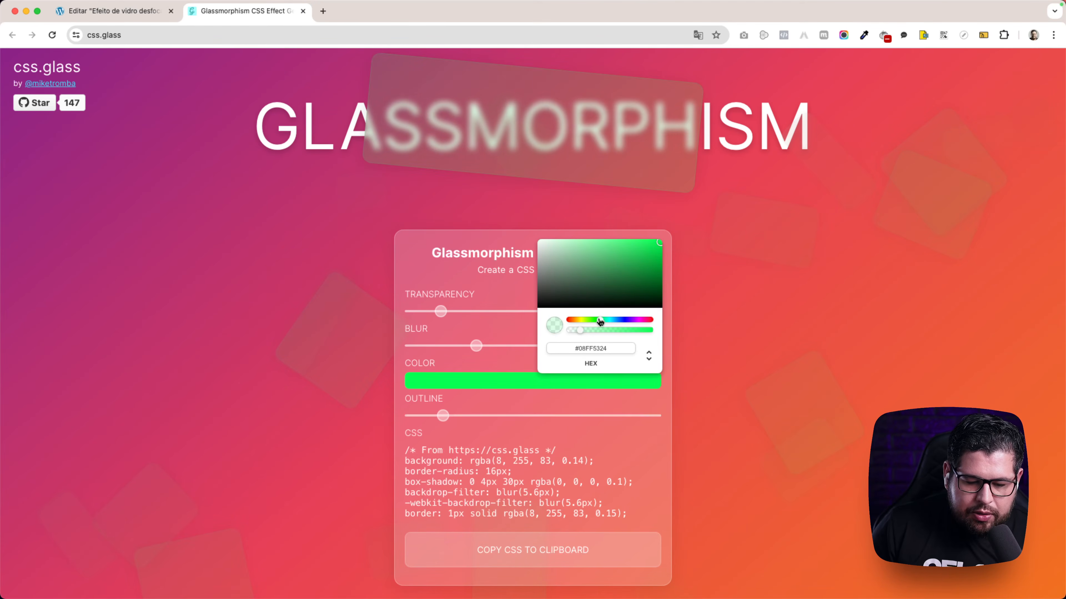
{"action": "left_click_drag", "start_coordinate": [613, 332], "coordinate": [605, 331]}
{"action": "left_click", "coordinate": [499, 360]}
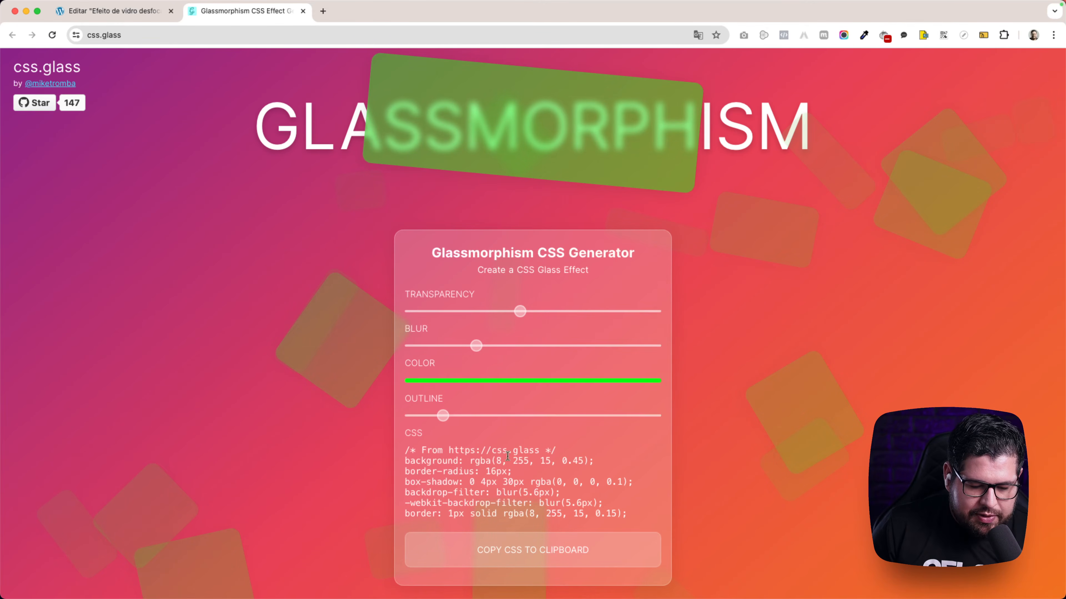
{"action": "left_click", "coordinate": [538, 550]}
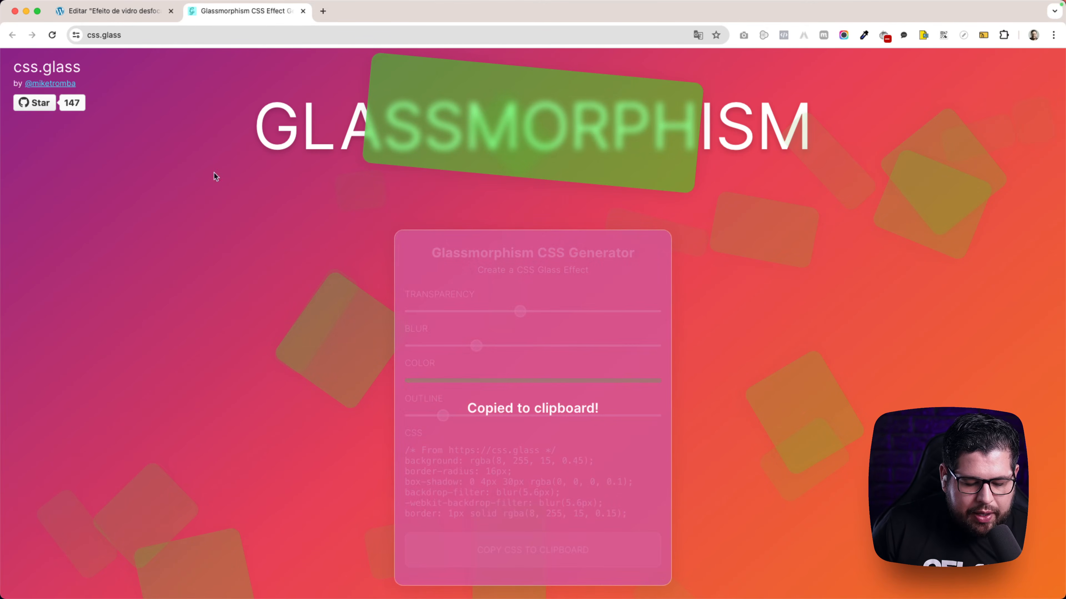
- Switch to Elementor, replace all declarations in CONTEINER FILHO's custom CSS with the copied code, and delete its css.glass comment line
{"action": "left_click", "coordinate": [127, 20]}
{"action": "left_click_drag", "start_coordinate": [189, 348], "coordinate": [7, 310]}
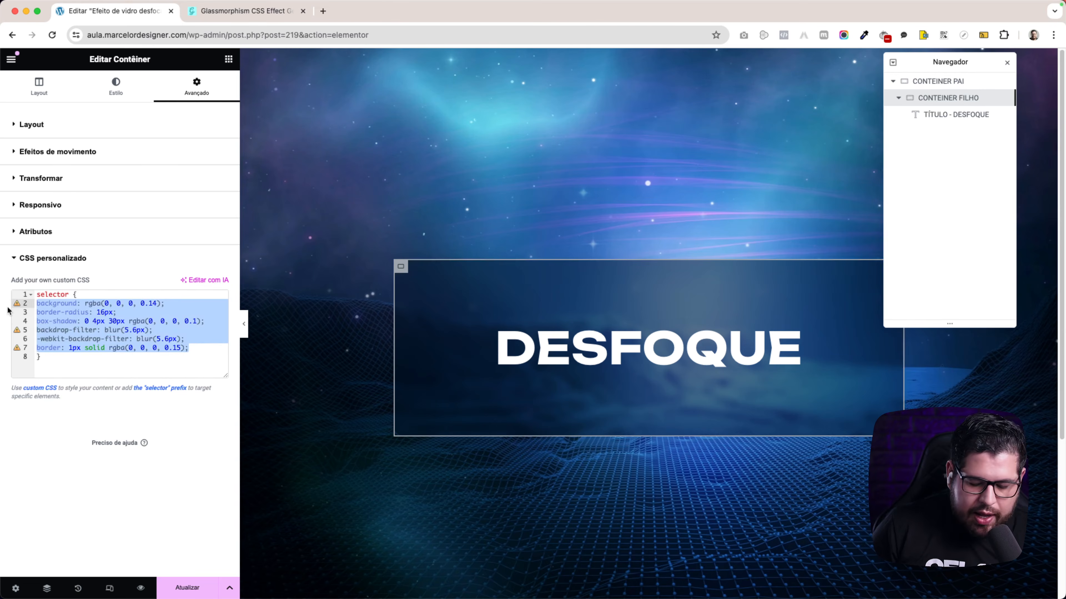
{"action": "key", "text": "BackSpace"}
{"action": "key", "text": "super+v"}
{"action": "left_click_drag", "start_coordinate": [168, 304], "coordinate": [2, 303]}
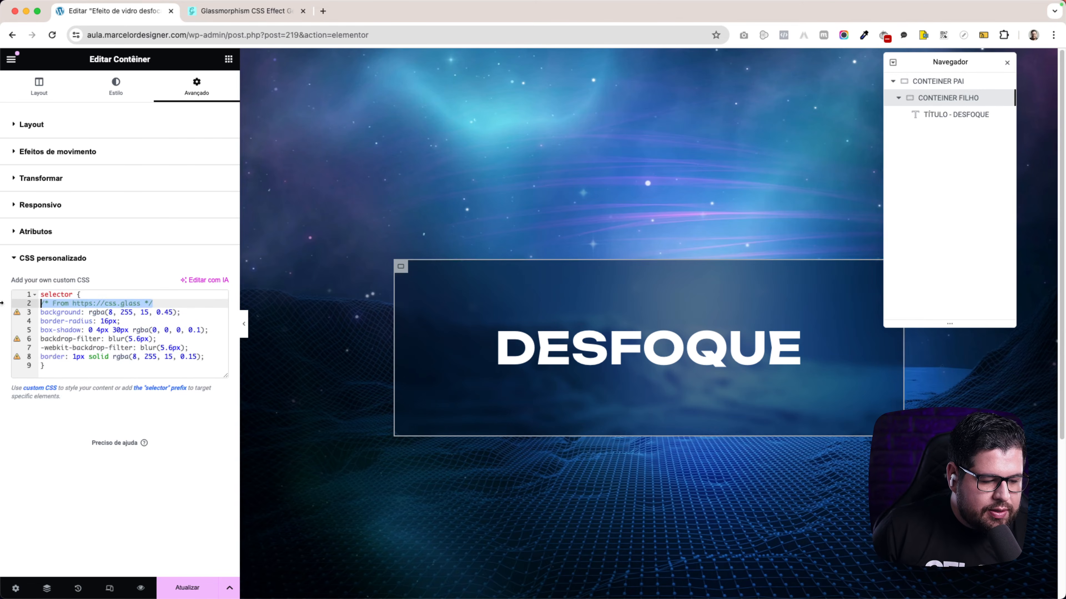
{"action": "key", "text": "BackSpace"}
{"action": "key", "text": "BackSpace"}
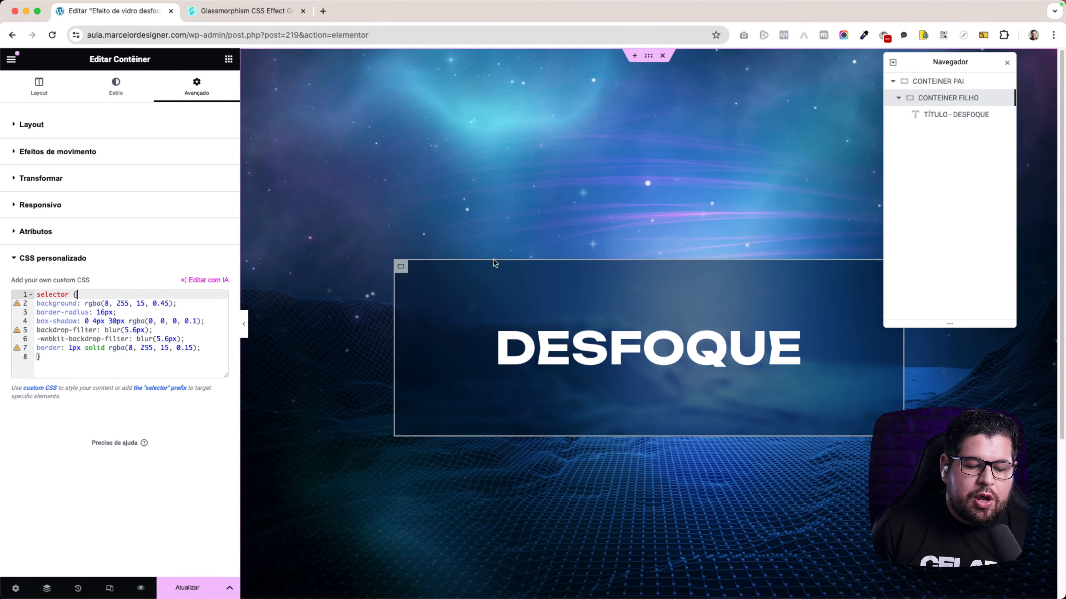
- Clear the normal background color in CONTEINER FILHO's style settings
{"action": "left_click", "coordinate": [119, 90]}
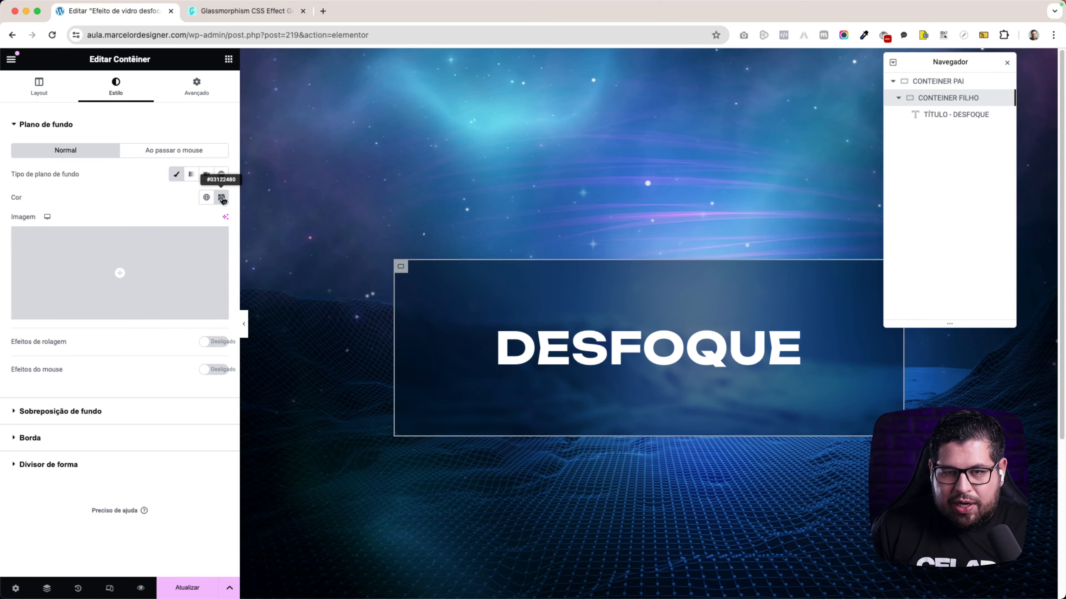
{"action": "left_click", "coordinate": [222, 199]}
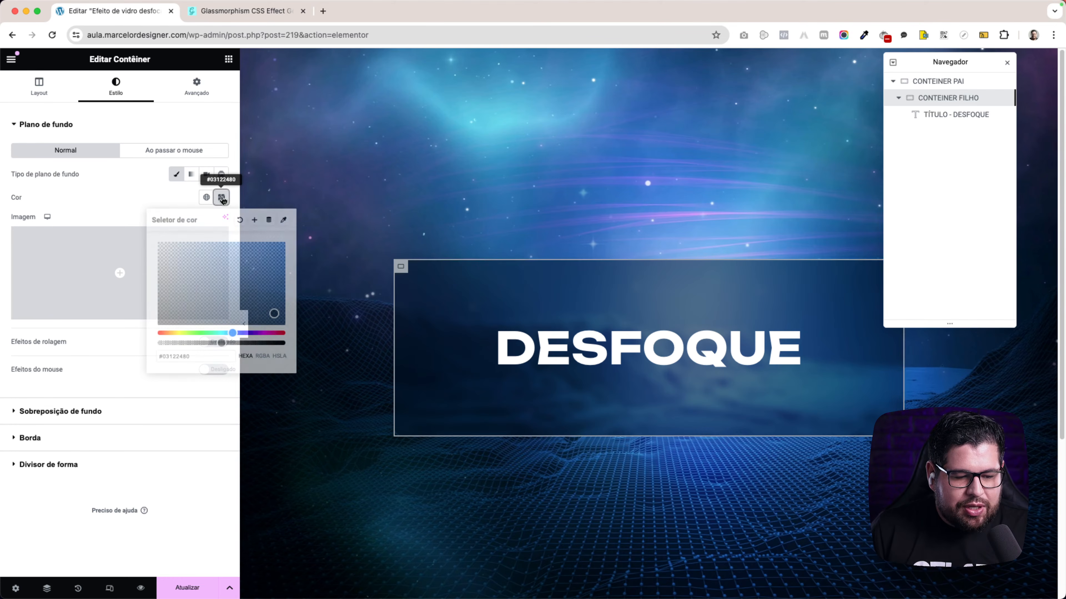
{"action": "left_click", "coordinate": [241, 219]}
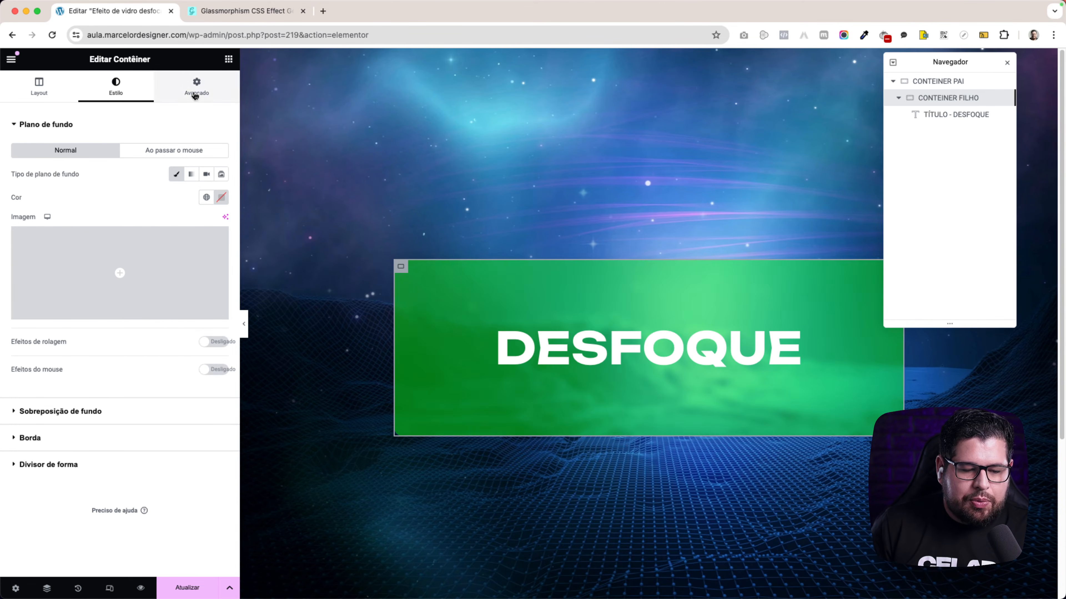
- Compare the background and border-radius lines in CONTEINER FILHO's custom CSS with its border radius style setting
{"action": "left_click", "coordinate": [197, 89]}
{"action": "left_click", "coordinate": [98, 260]}
{"action": "left_click_drag", "start_coordinate": [177, 303], "coordinate": [31, 308]}
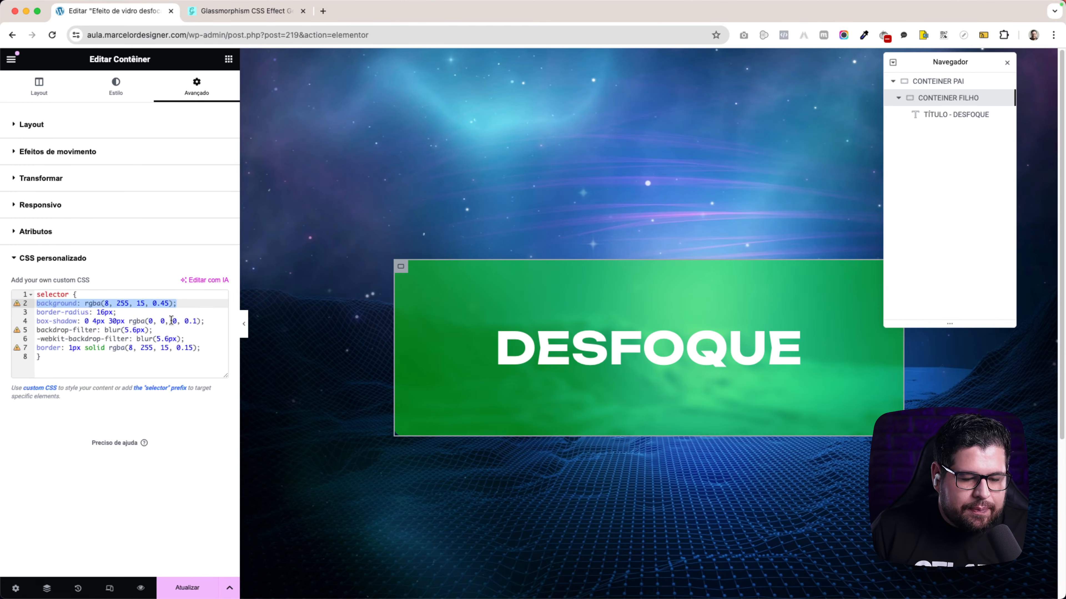
{"action": "left_click_drag", "start_coordinate": [117, 312], "coordinate": [94, 312]}
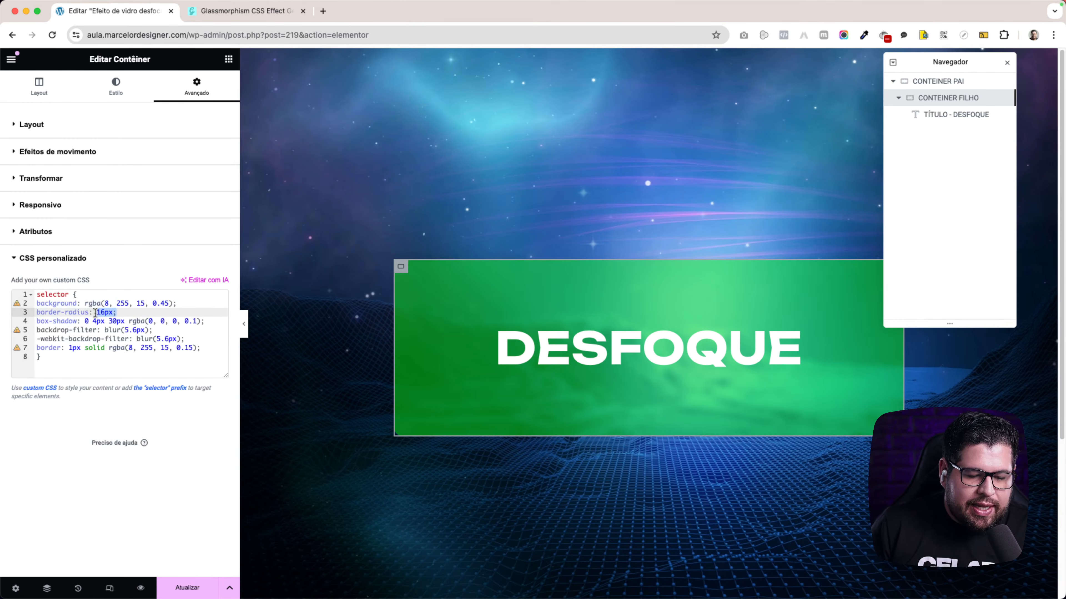
{"action": "left_click", "coordinate": [114, 88]}
{"action": "left_click", "coordinate": [94, 131]}
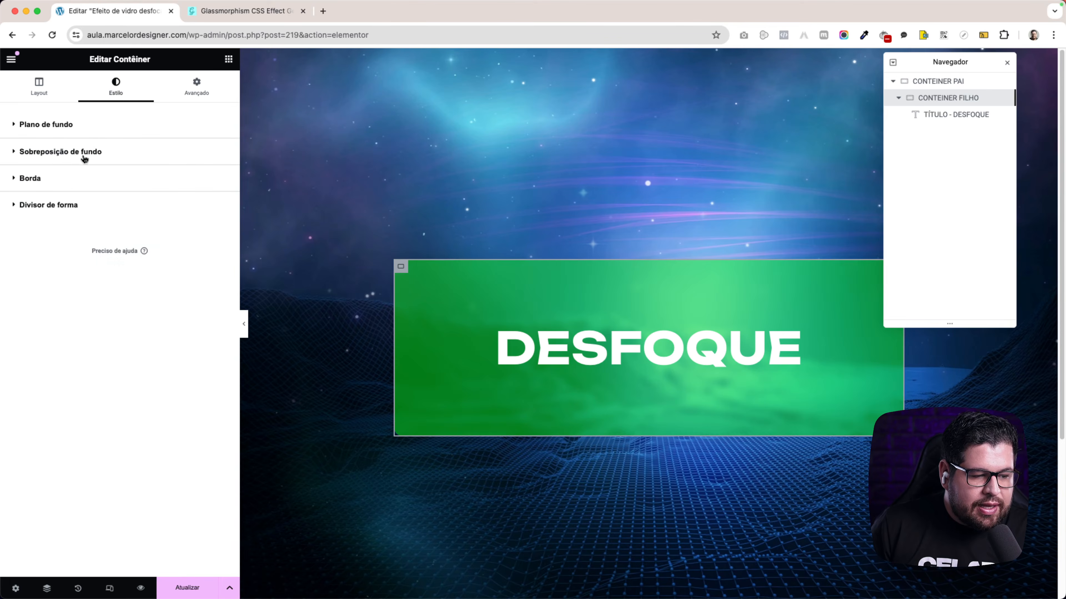
{"action": "left_click", "coordinate": [76, 179]}
{"action": "double_click", "coordinate": [86, 327]}
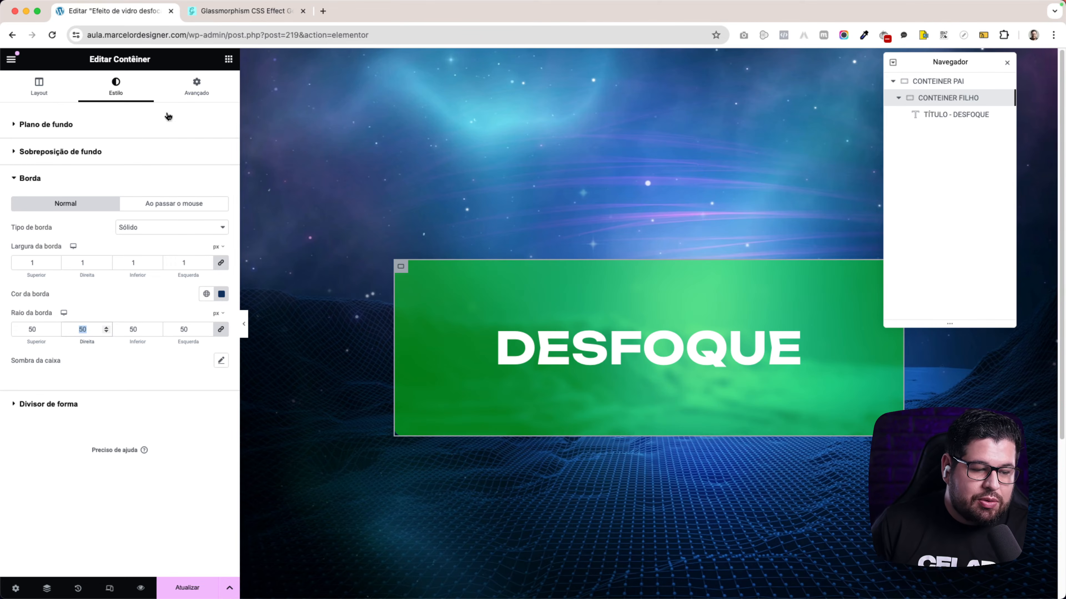
- Delete the border-radius declaration from CONTEINER FILHO's custom CSS
{"action": "left_click", "coordinate": [197, 87]}
{"action": "left_click", "coordinate": [166, 125]}
{"action": "left_click", "coordinate": [106, 258]}
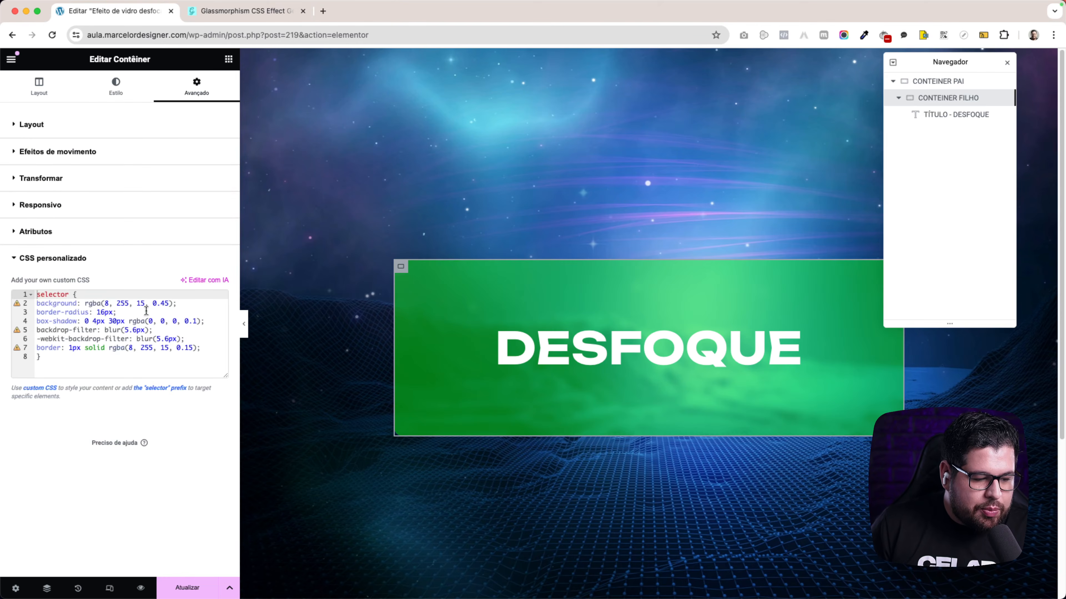
{"action": "left_click_drag", "start_coordinate": [146, 310], "coordinate": [44, 312]}
{"action": "key", "text": "BackSpace"}
{"action": "key", "text": "BackSpace"}
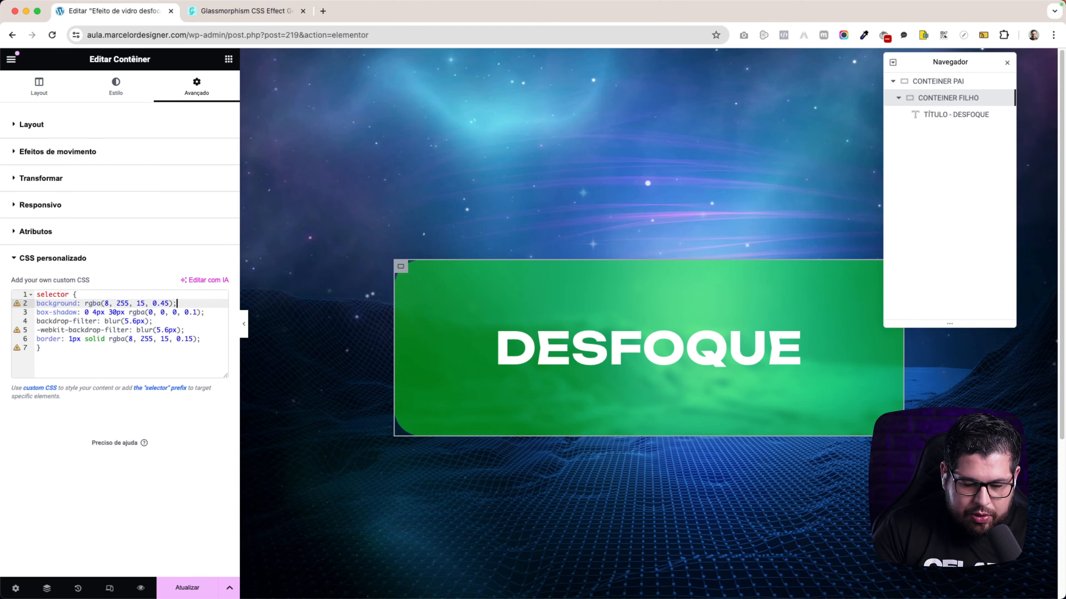
- Check the border section in CONTEINER FILHO's style settings
{"action": "left_click", "coordinate": [125, 87]}
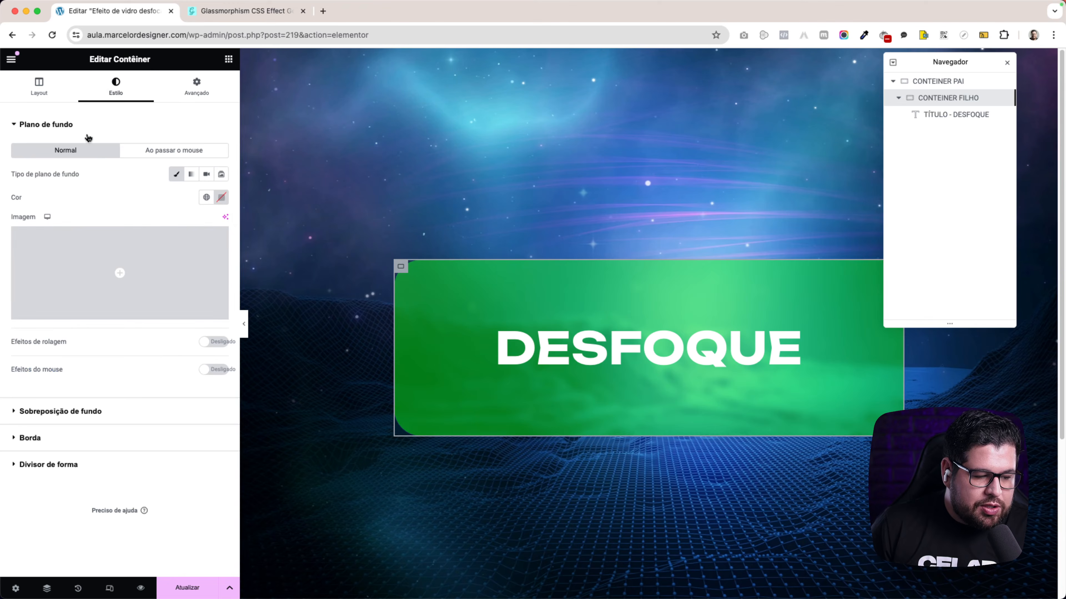
{"action": "left_click", "coordinate": [76, 124]}
{"action": "left_click", "coordinate": [50, 183]}
{"action": "left_click", "coordinate": [47, 181]}
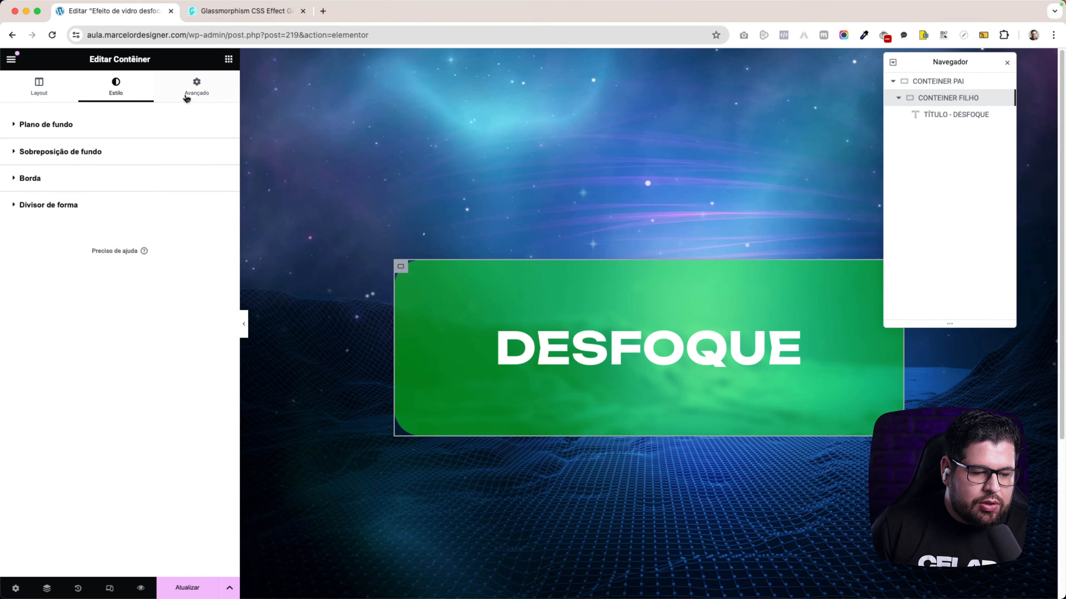
- Set the box-shadow's vertical offset to 10px and its color opacity to 1 in CONTEINER FILHO's custom CSS
{"action": "left_click", "coordinate": [187, 99]}
{"action": "left_click", "coordinate": [173, 125]}
{"action": "left_click", "coordinate": [124, 260]}
{"action": "left_click", "coordinate": [125, 304]}
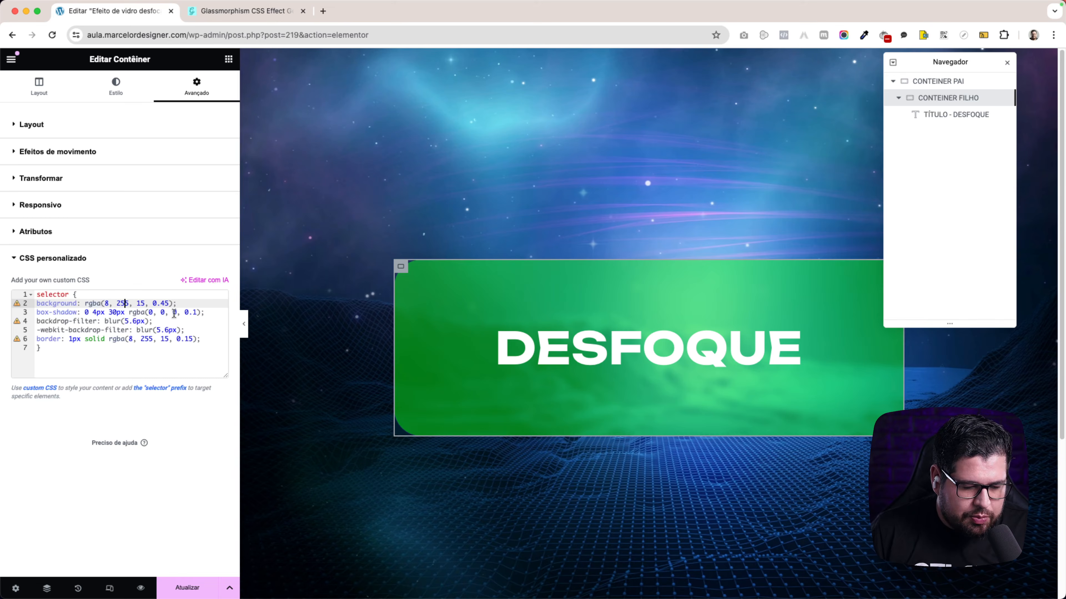
{"action": "left_click_drag", "start_coordinate": [187, 300], "coordinate": [222, 317]}
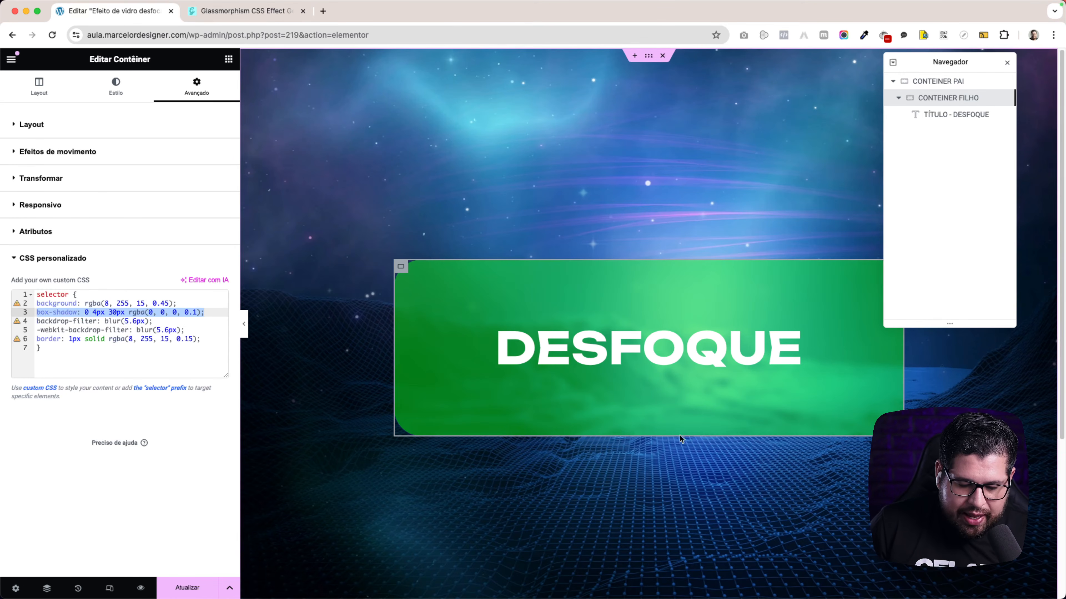
{"action": "left_click", "coordinate": [97, 312]}
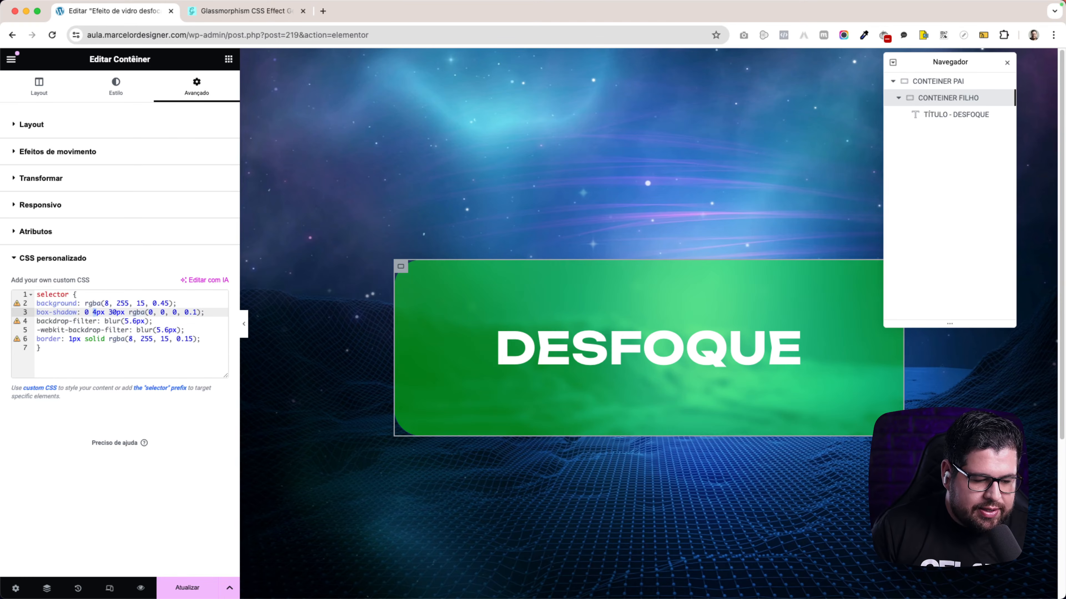
{"action": "type", "text": "10"}
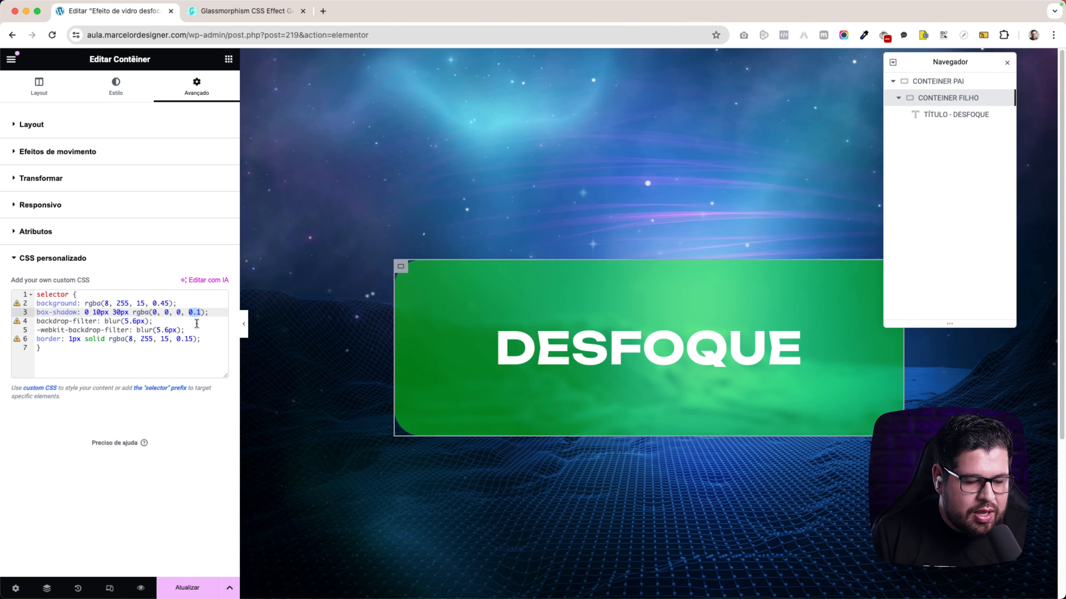
{"action": "type", "text": "1"}
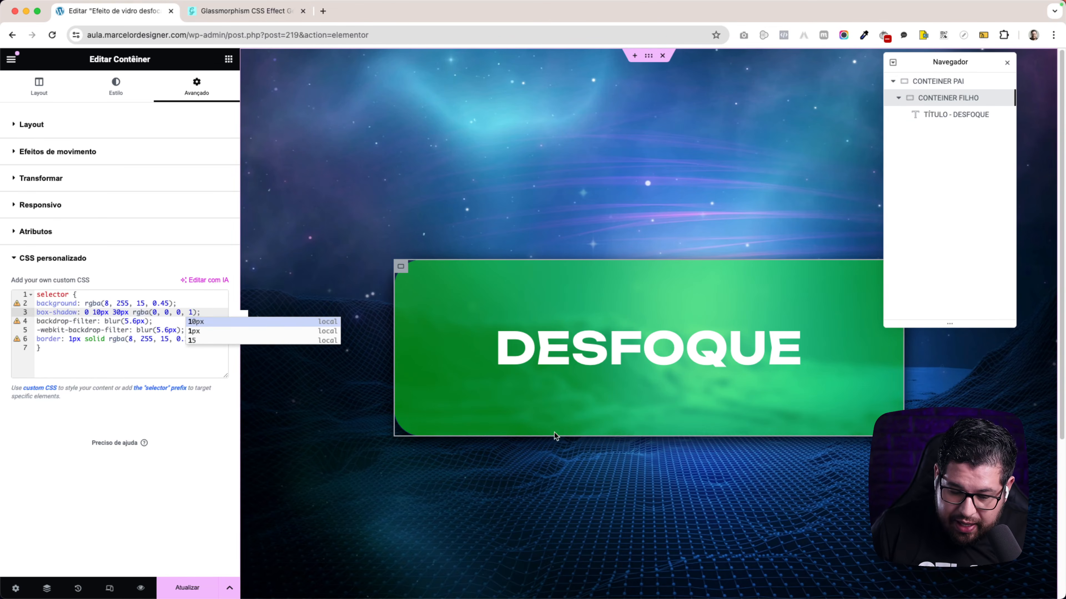
- Increase the box-shadow's vertical offset to 20px and then to 50px
{"action": "left_click_drag", "start_coordinate": [94, 312], "coordinate": [100, 312]}
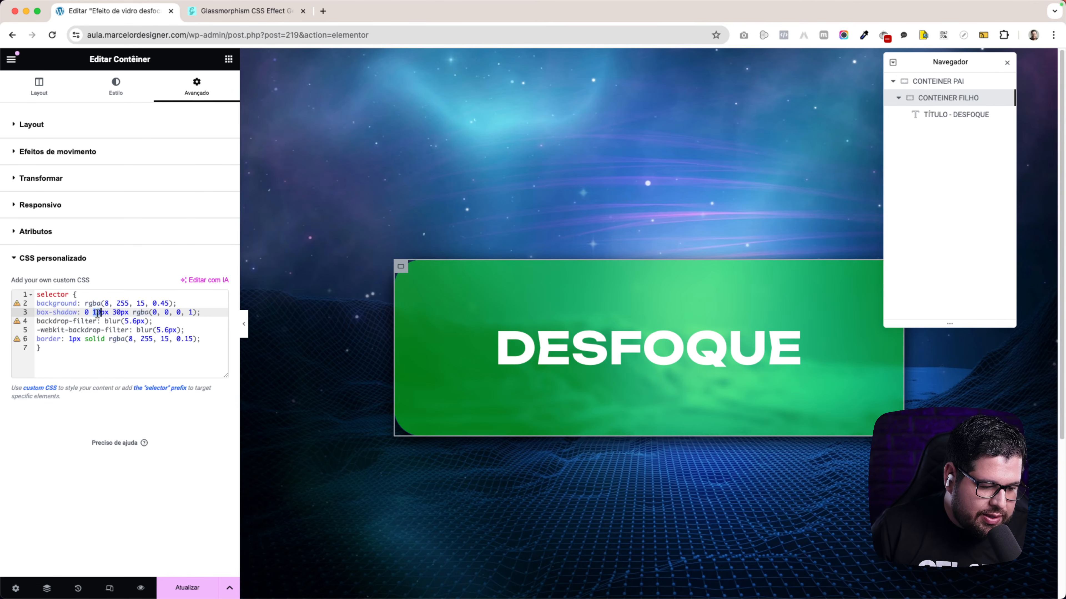
{"action": "type", "text": "20"}
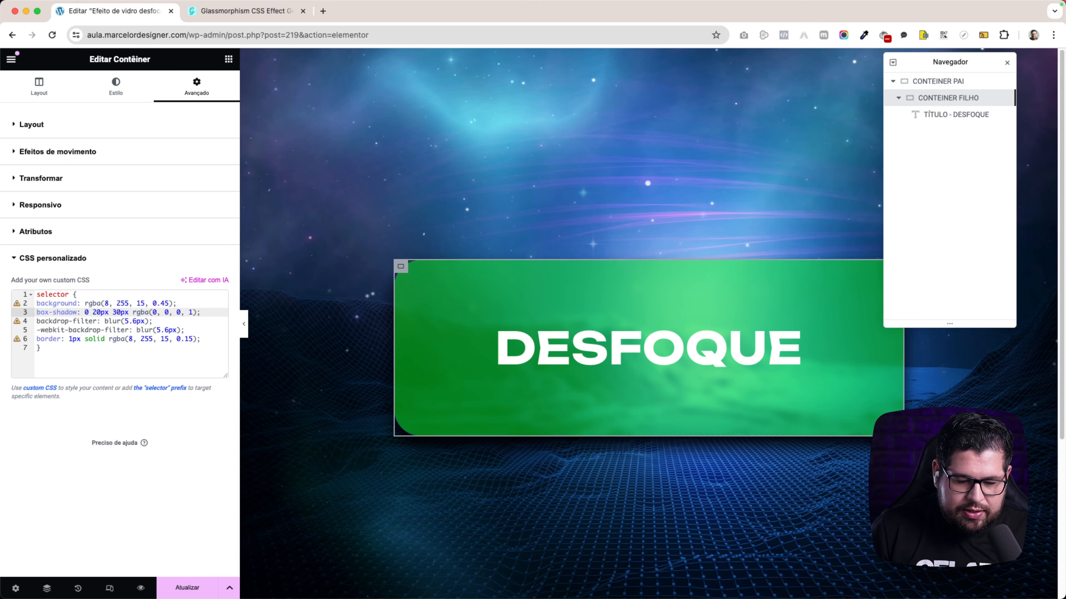
{"action": "type", "text": "5"}
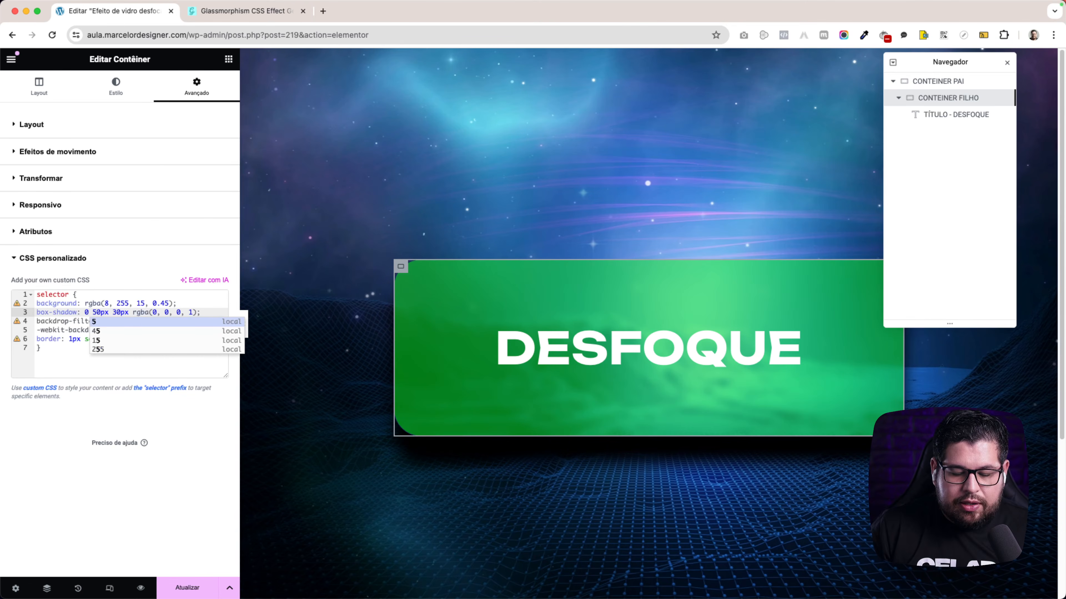
- Set the box-shadow's horizontal offset to 50px and its vertical offset to 0px
{"action": "left_click", "coordinate": [86, 312]}
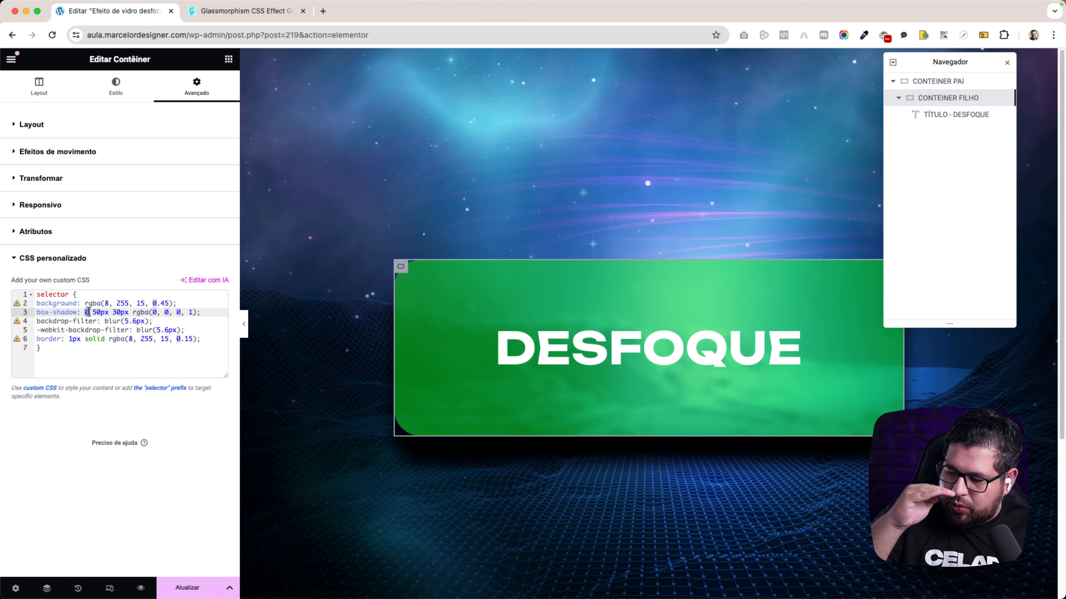
{"action": "type", "text": "50px"}
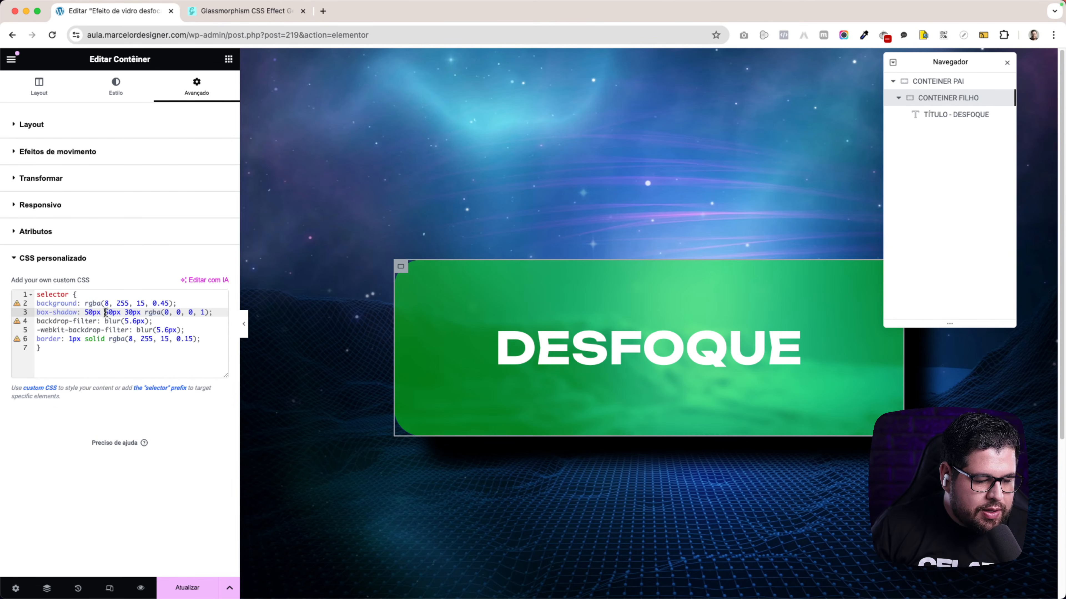
{"action": "left_click_drag", "start_coordinate": [105, 312], "coordinate": [115, 312]}
{"action": "type", "text": "0"}
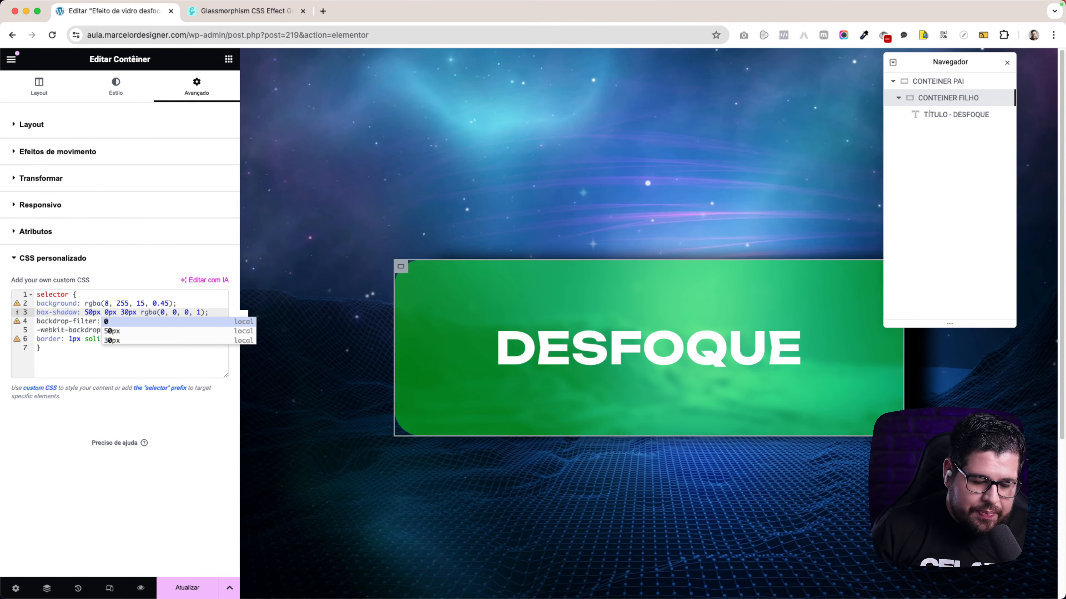
{"action": "key", "text": "Escape"}
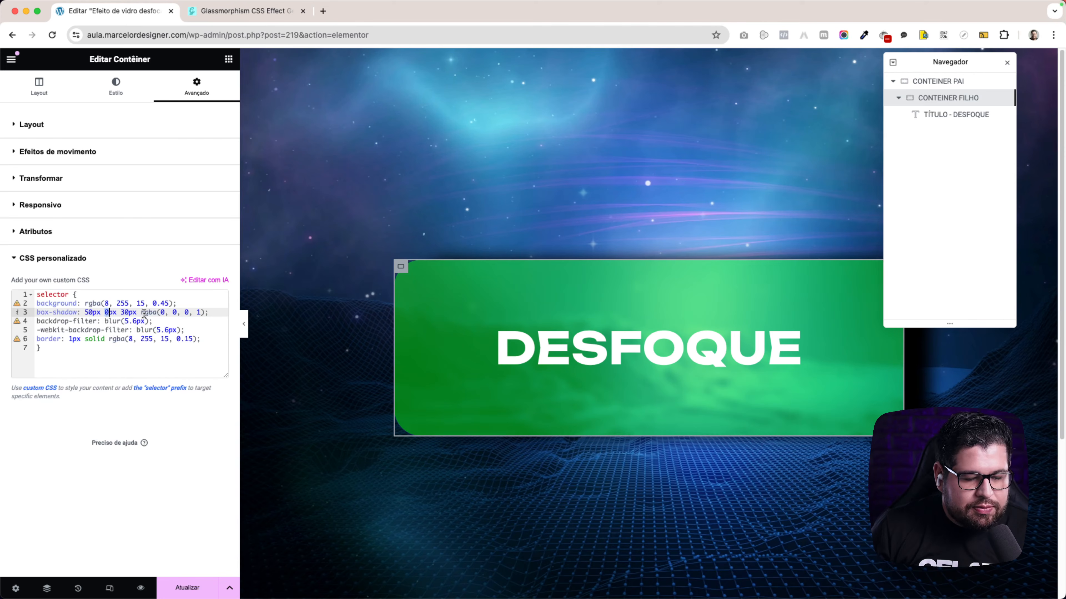
- Delete the box-shadow declaration from CONTEINER FILHO's custom CSS
{"action": "left_click_drag", "start_coordinate": [221, 310], "coordinate": [208, 303]}
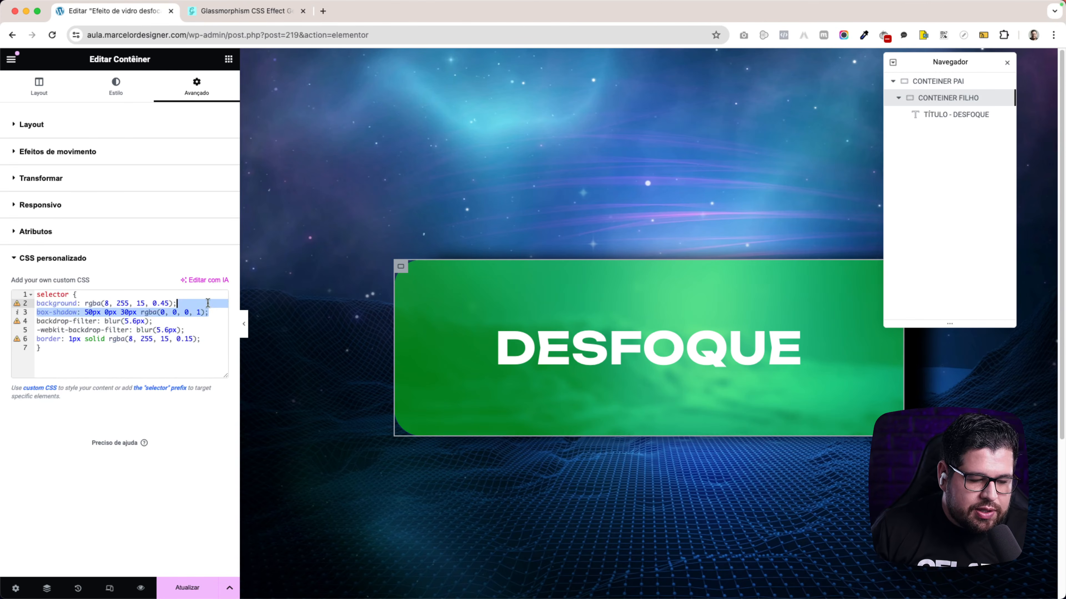
{"action": "key", "text": "BackSpace"}
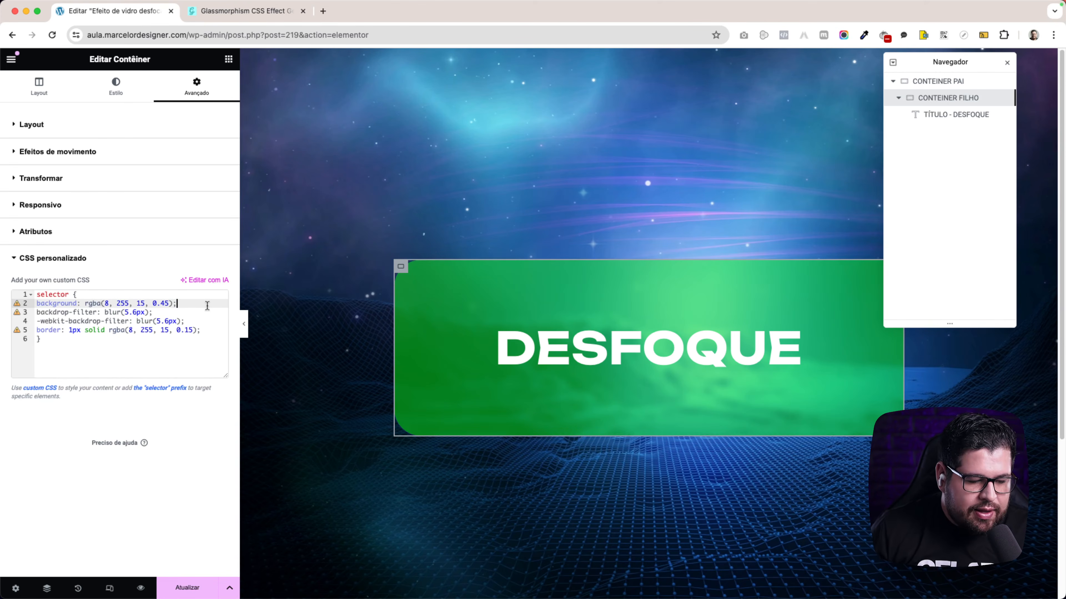
- Delete the background declaration from CONTEINER FILHO's custom CSS and set the container's own background color to semi-transparent black, #0000006B
{"action": "left_click_drag", "start_coordinate": [193, 303], "coordinate": [145, 295]}
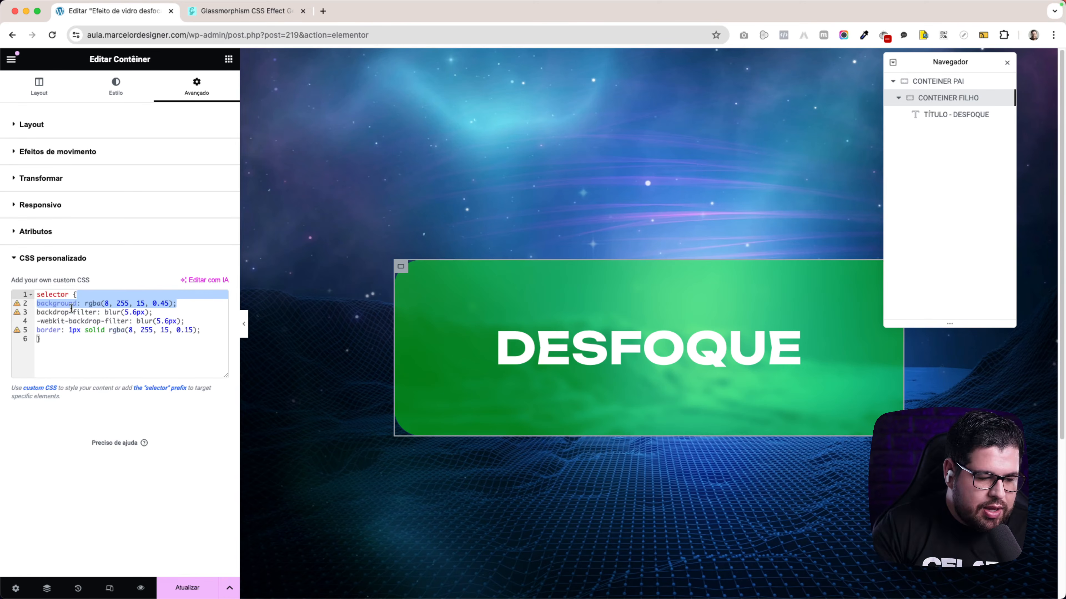
{"action": "key", "text": "BackSpace"}
{"action": "left_click", "coordinate": [123, 90]}
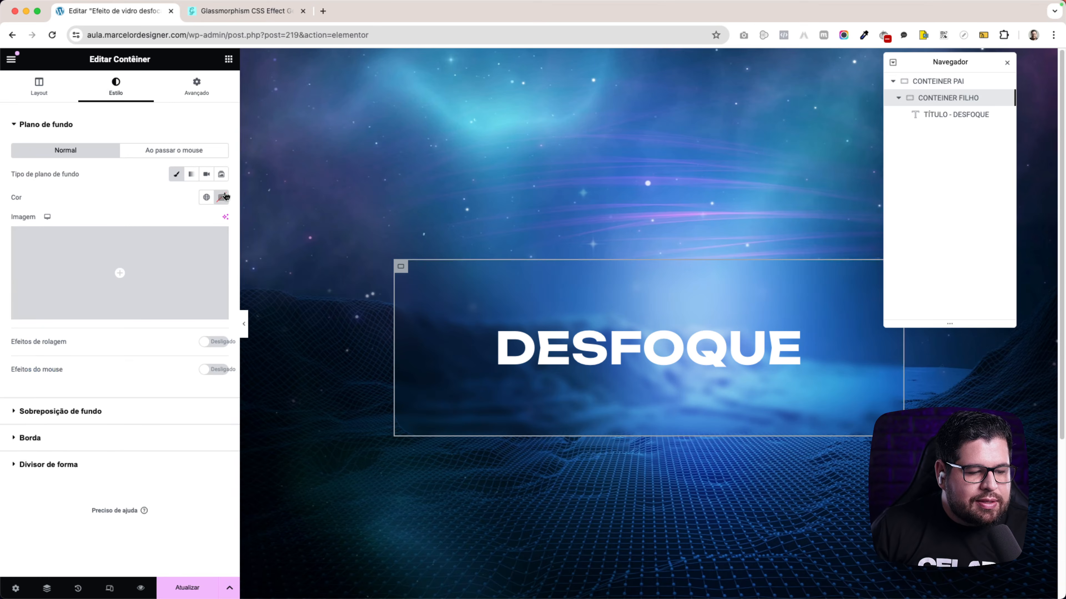
{"action": "left_click", "coordinate": [221, 198]}
{"action": "left_click", "coordinate": [157, 324]}
{"action": "left_click_drag", "start_coordinate": [174, 343], "coordinate": [210, 341]}
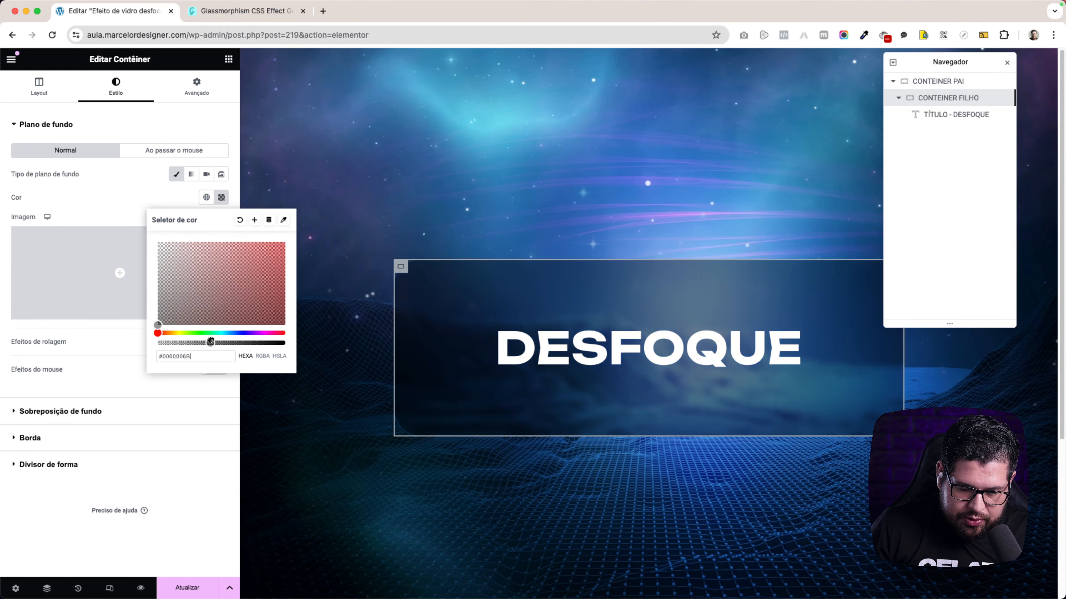
- Reopen CONTEINER FILHO's custom CSS and review its backdrop-filter and border declarations against the css.glass generator code
{"action": "left_click", "coordinate": [196, 86]}
{"action": "left_click", "coordinate": [172, 126]}
{"action": "left_click", "coordinate": [113, 255]}
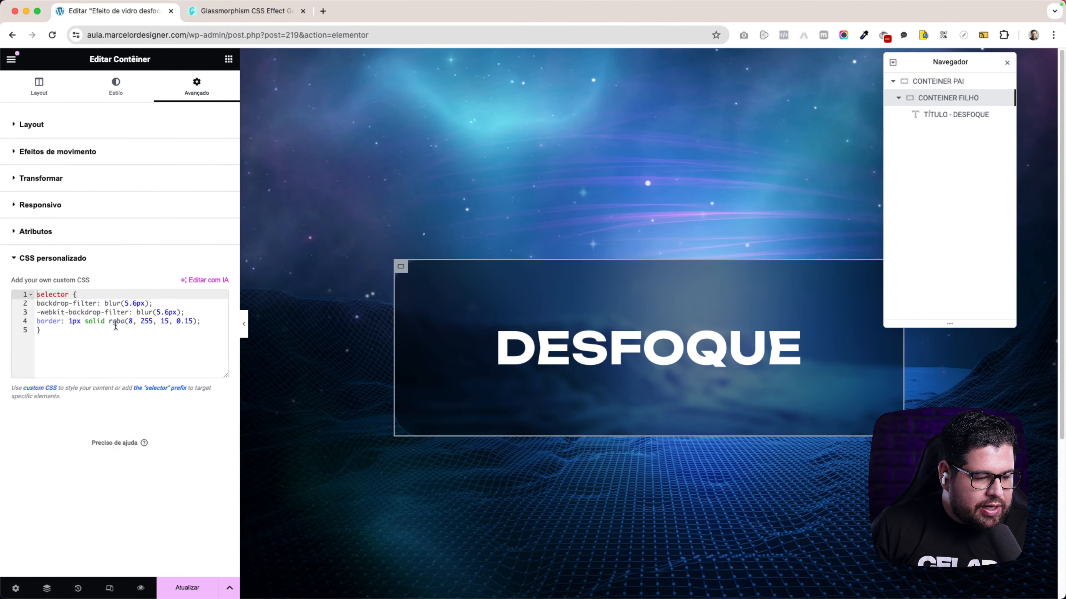
{"action": "left_click_drag", "start_coordinate": [185, 313], "coordinate": [10, 308]}
{"action": "left_click", "coordinate": [248, 11]}
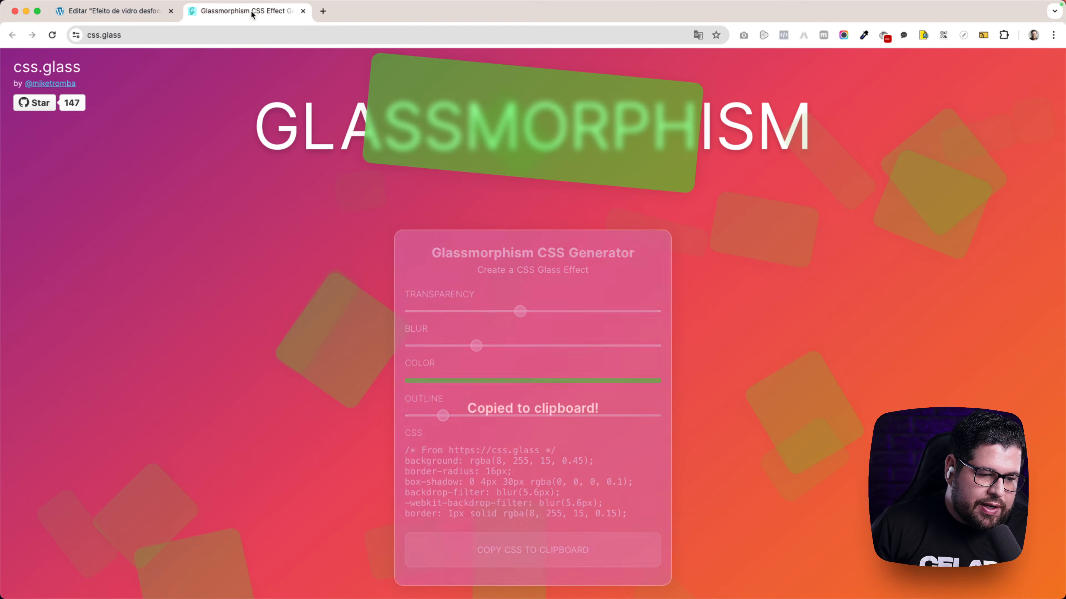
{"action": "left_click", "coordinate": [134, 18]}
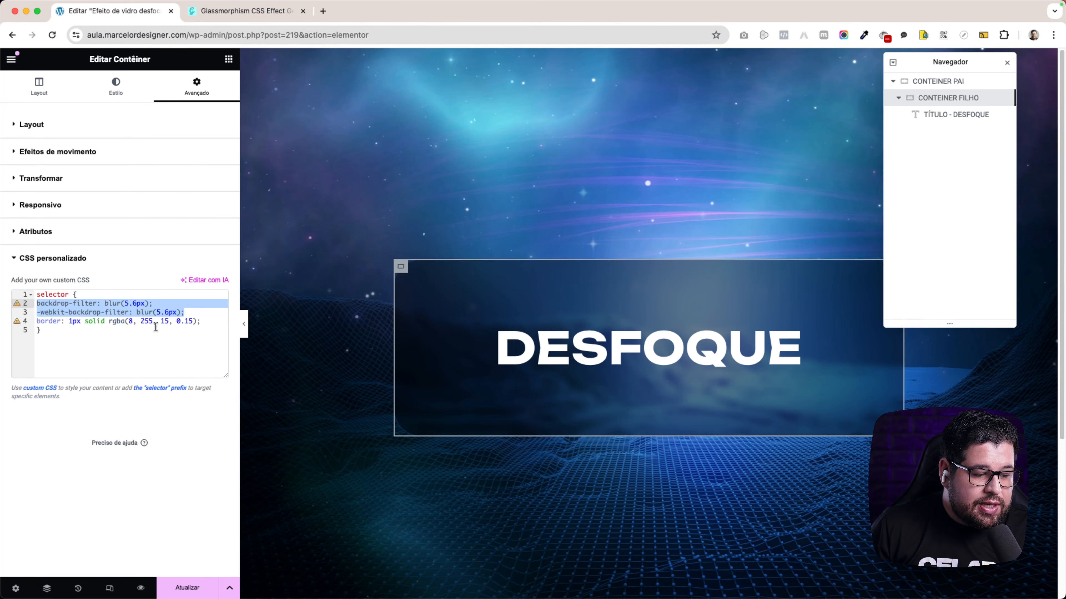
{"action": "left_click_drag", "start_coordinate": [204, 319], "coordinate": [23, 303]}
{"action": "left_click", "coordinate": [130, 328]}
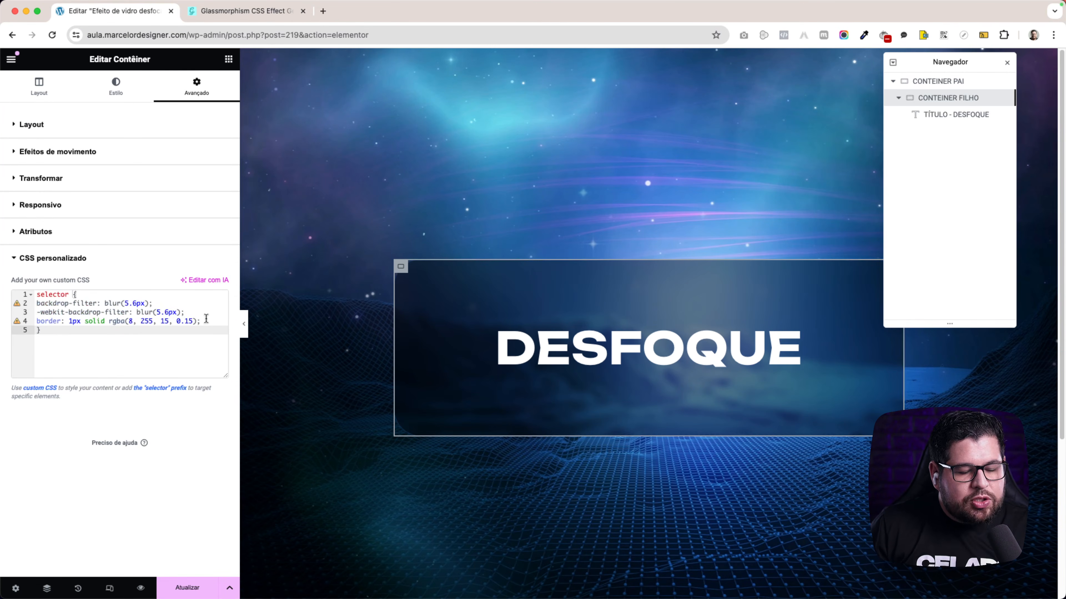
- Indent the backdrop-filter, -webkit-backdrop-filter and border declarations one level inside the selector block
{"action": "left_click_drag", "start_coordinate": [206, 319], "coordinate": [28, 302]}
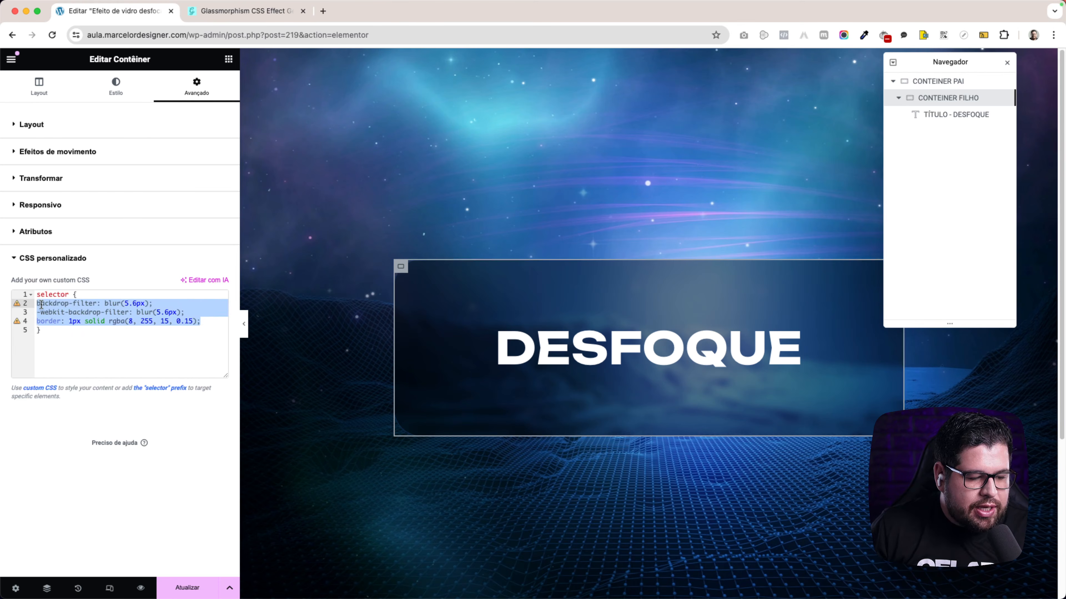
{"action": "key", "text": "Tab"}
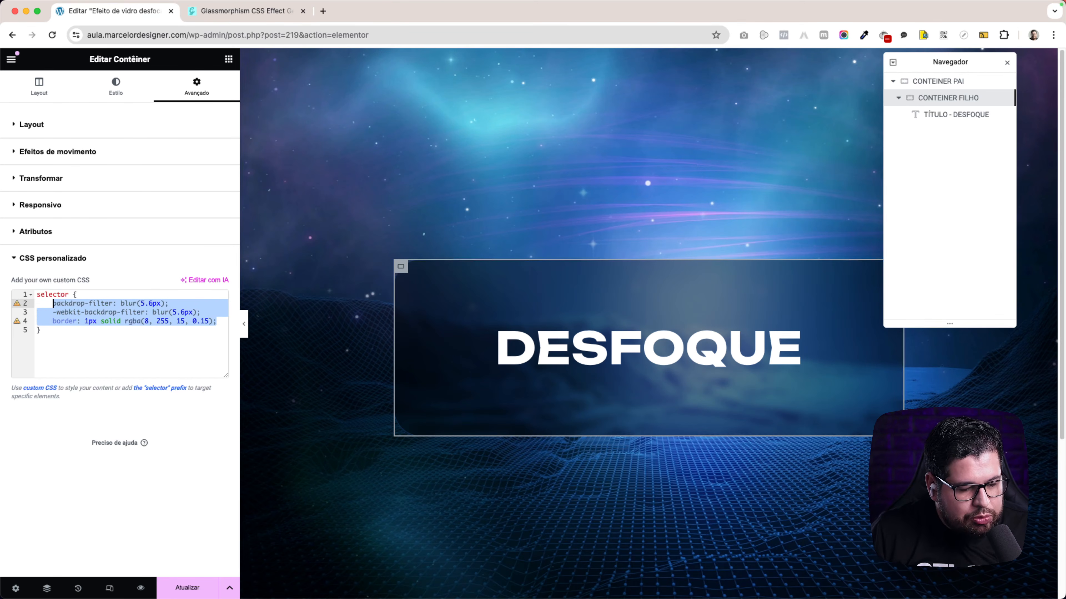
{"action": "left_click", "coordinate": [37, 302]}
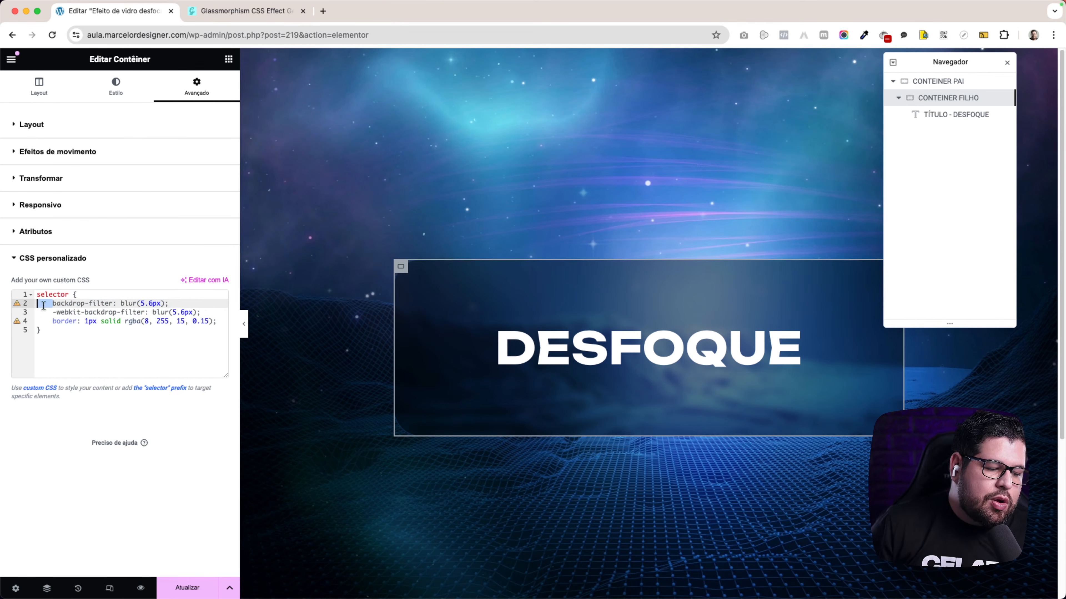
{"action": "left_click_drag", "start_coordinate": [52, 313], "coordinate": [15, 281]}
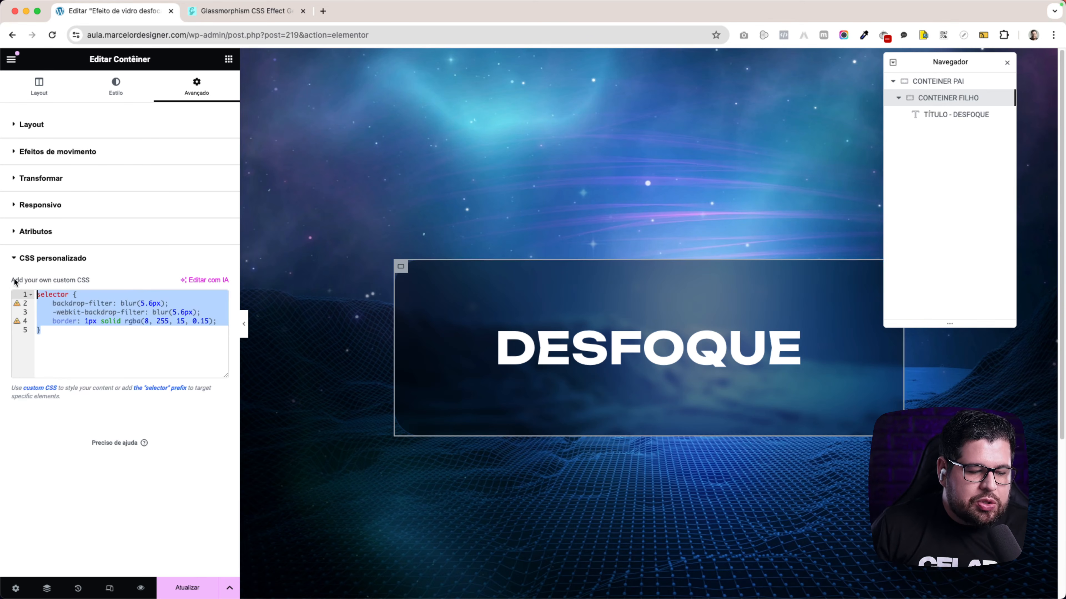
{"action": "left_click", "coordinate": [64, 322]}
{"action": "left_click_drag", "start_coordinate": [216, 321], "coordinate": [7, 306]}
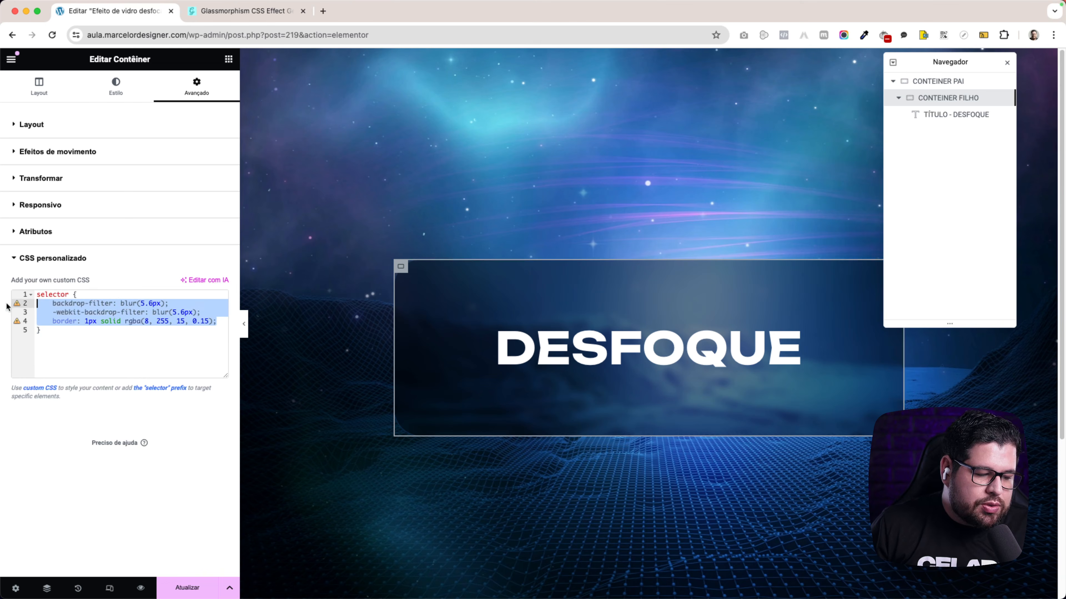
{"action": "left_click_drag", "start_coordinate": [80, 294], "coordinate": [19, 290]}
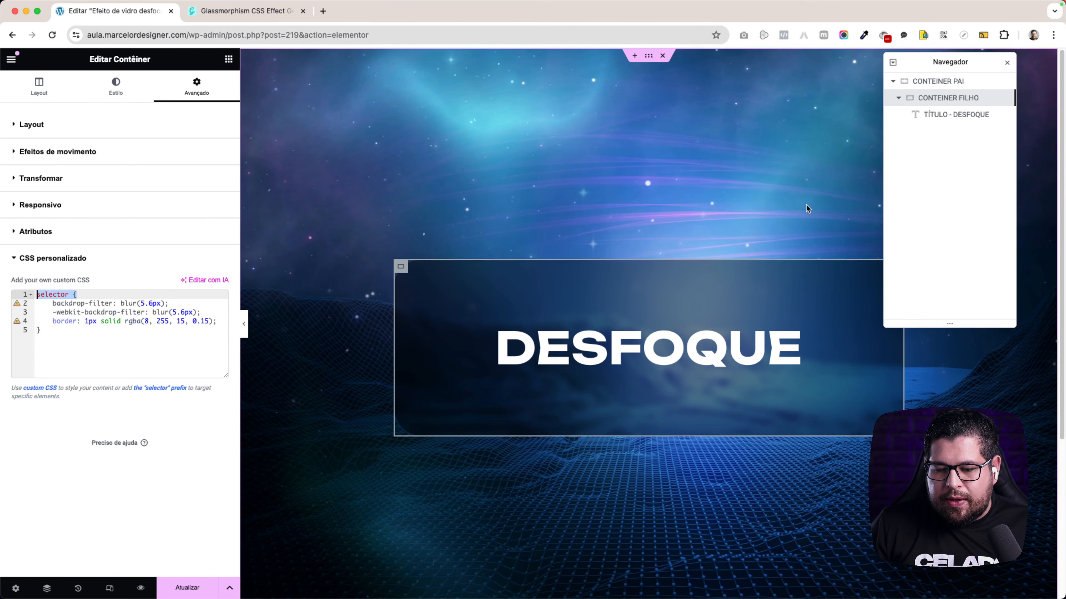
- Select CONTEINER PAI, collapse its contents in the structure tree, and update the page to save the changes
{"action": "left_click", "coordinate": [939, 89]}
{"action": "left_click", "coordinate": [931, 113]}
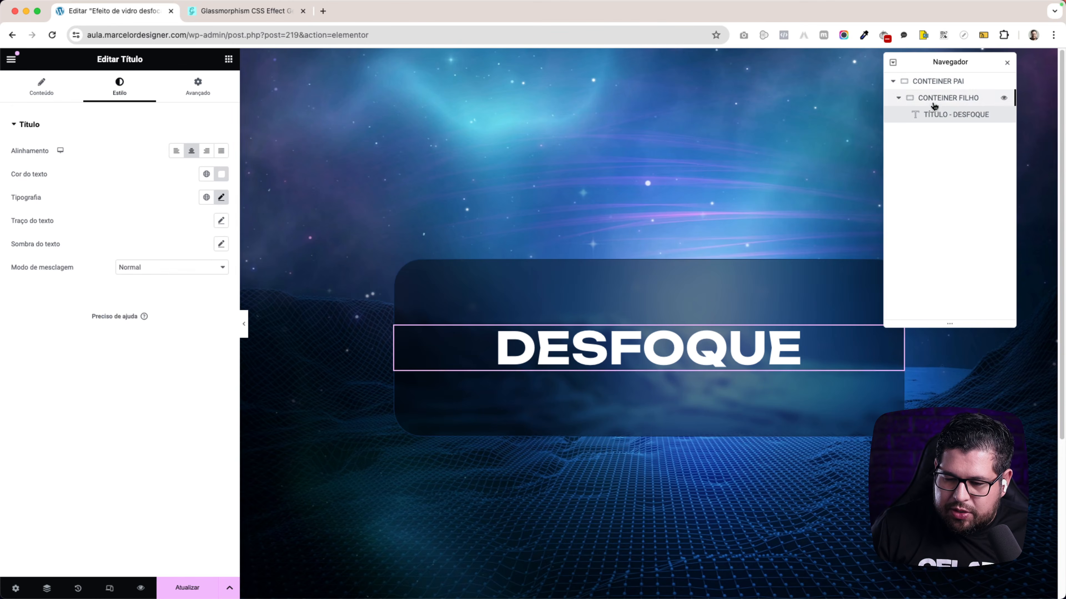
{"action": "left_click", "coordinate": [921, 100]}
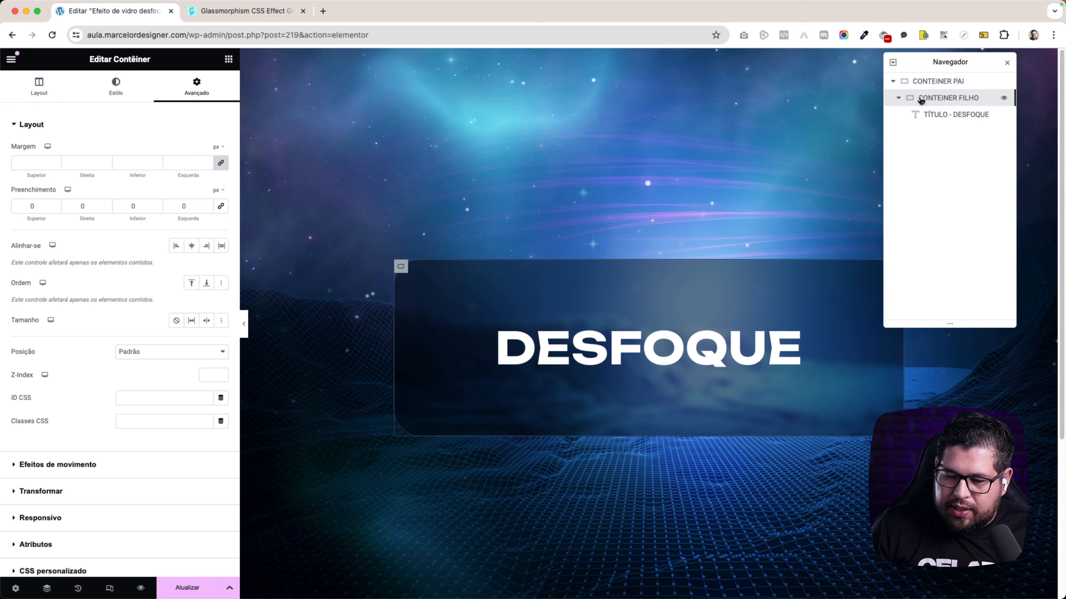
{"action": "left_click", "coordinate": [900, 99]}
{"action": "left_click", "coordinate": [925, 82]}
{"action": "left_click", "coordinate": [893, 82]}
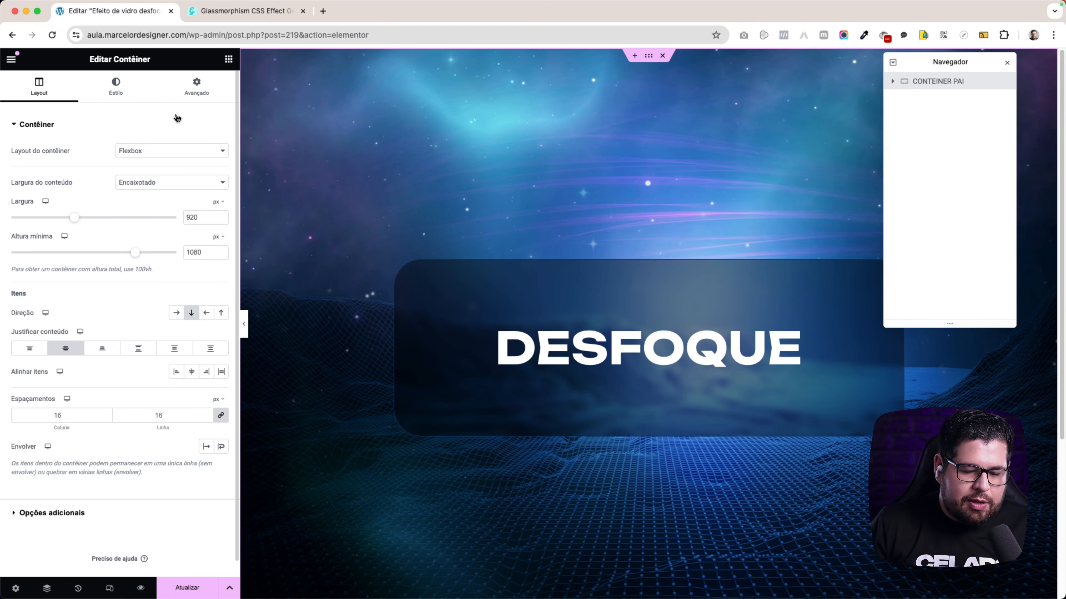
{"action": "left_click", "coordinate": [185, 590]}
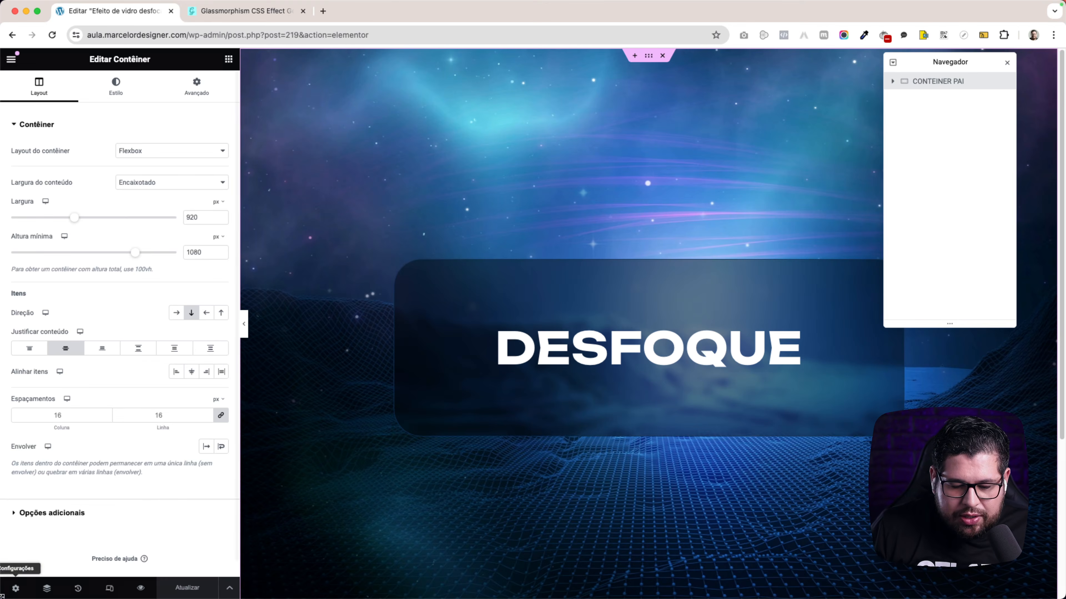
- Compare the Elementor card with the Figma design by viewing both windows together, and return to the Elementor page
{"action": "key", "text": "ctrl+Up"}
{"action": "left_click", "coordinate": [313, 248]}
{"action": "key", "text": "ctrl+Up"}
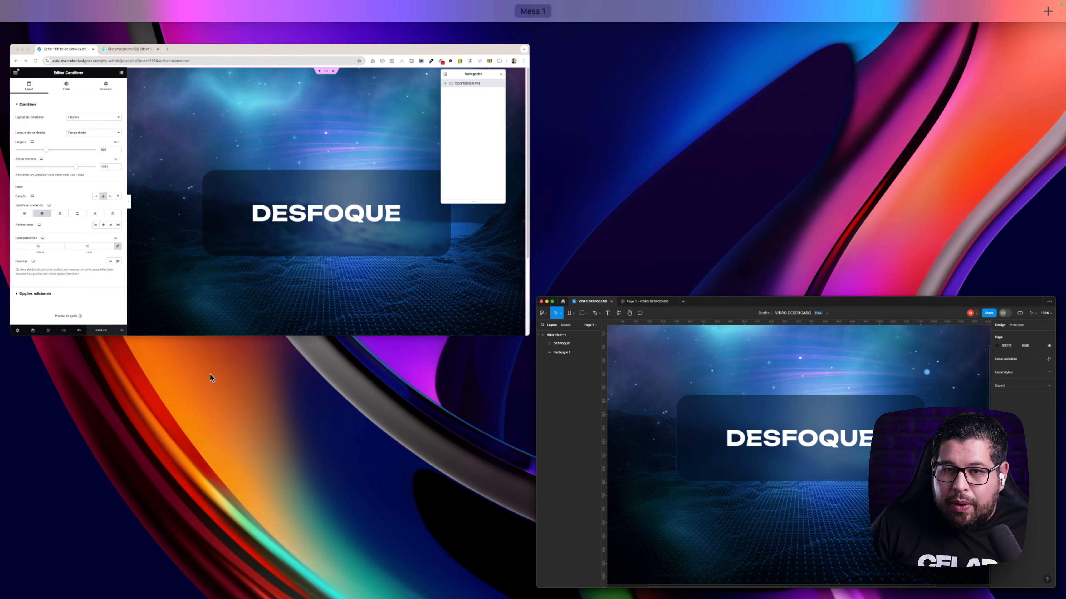
{"action": "left_click", "coordinate": [268, 290]}
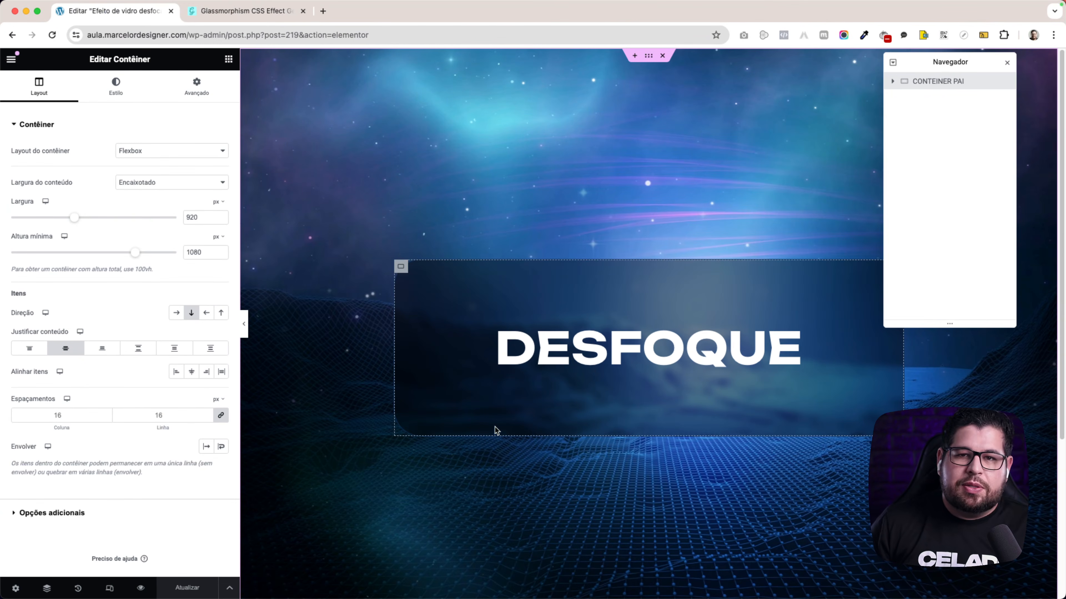